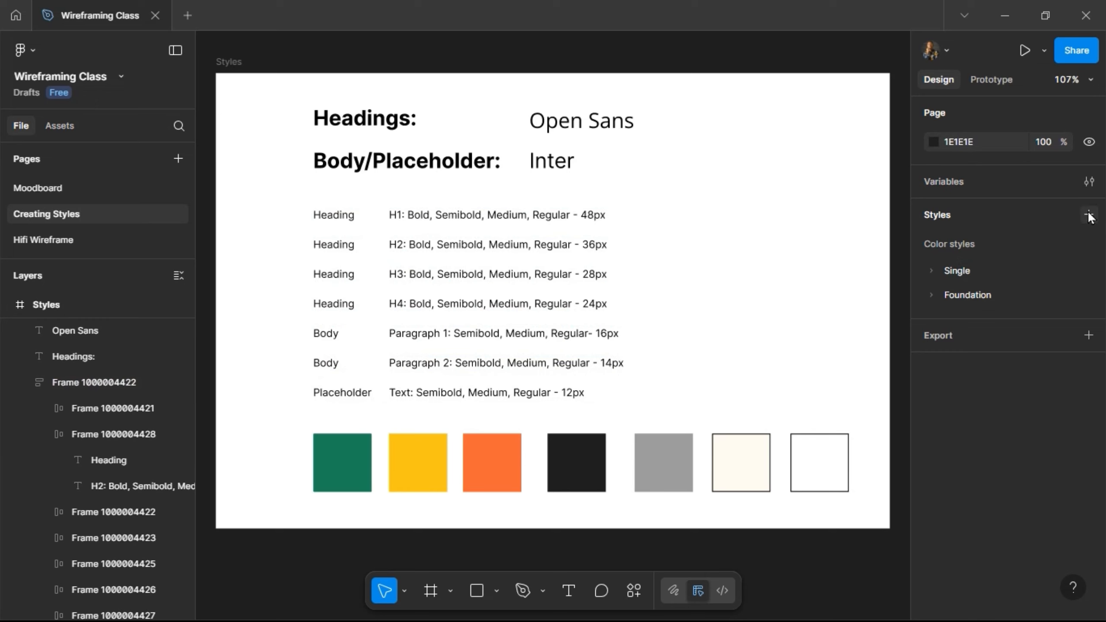
- Start a new text style and name it "Heading/H1: Regular"
left_click(1088, 214)
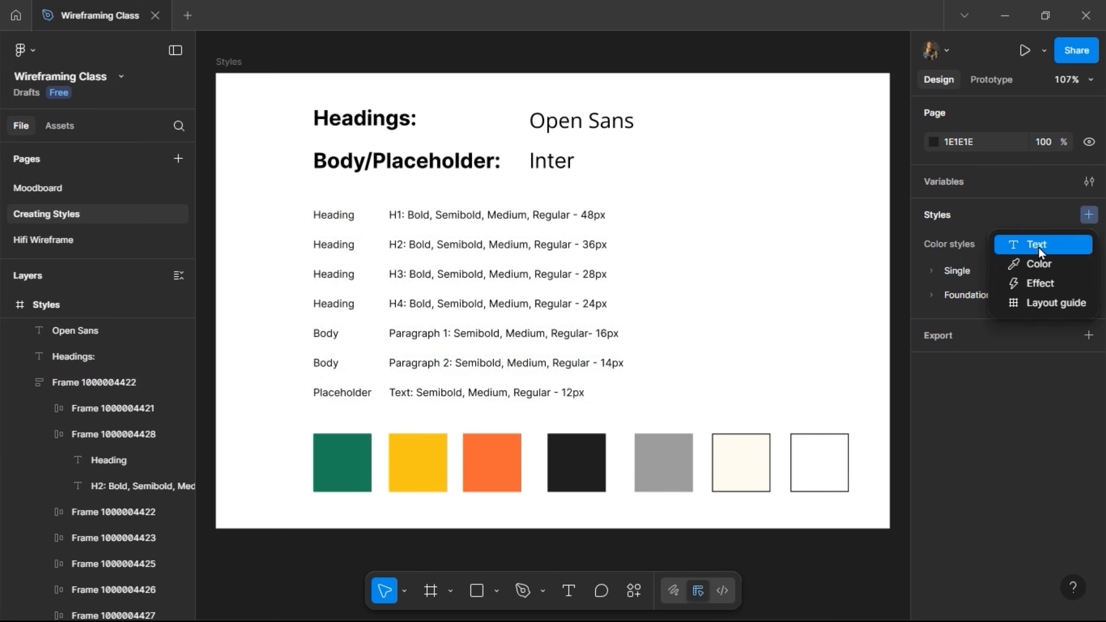
key("Escape")
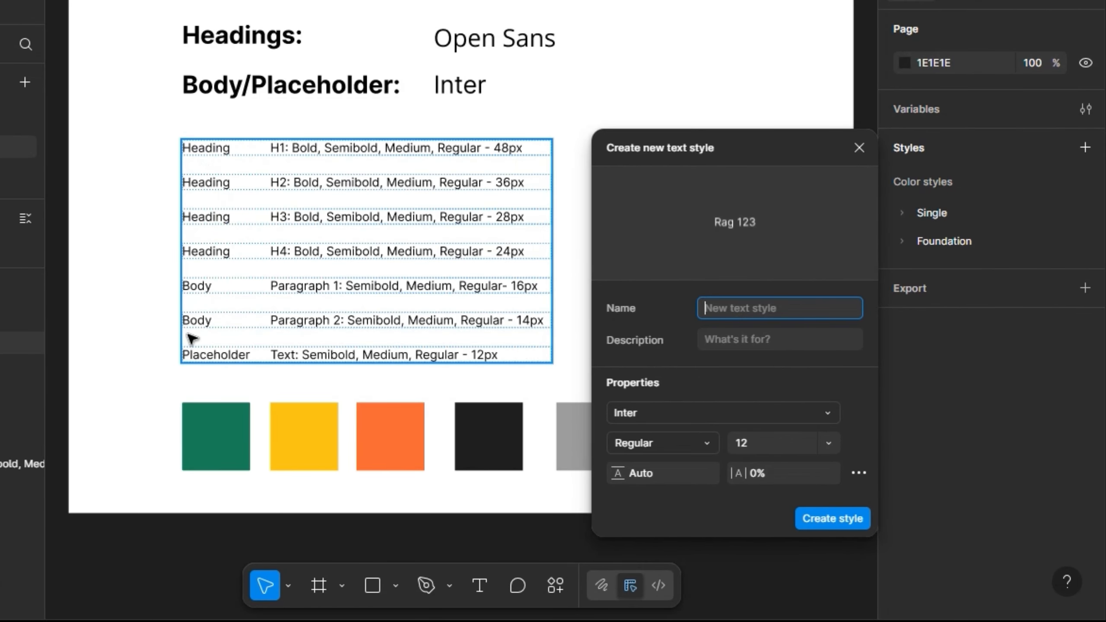
type("He")
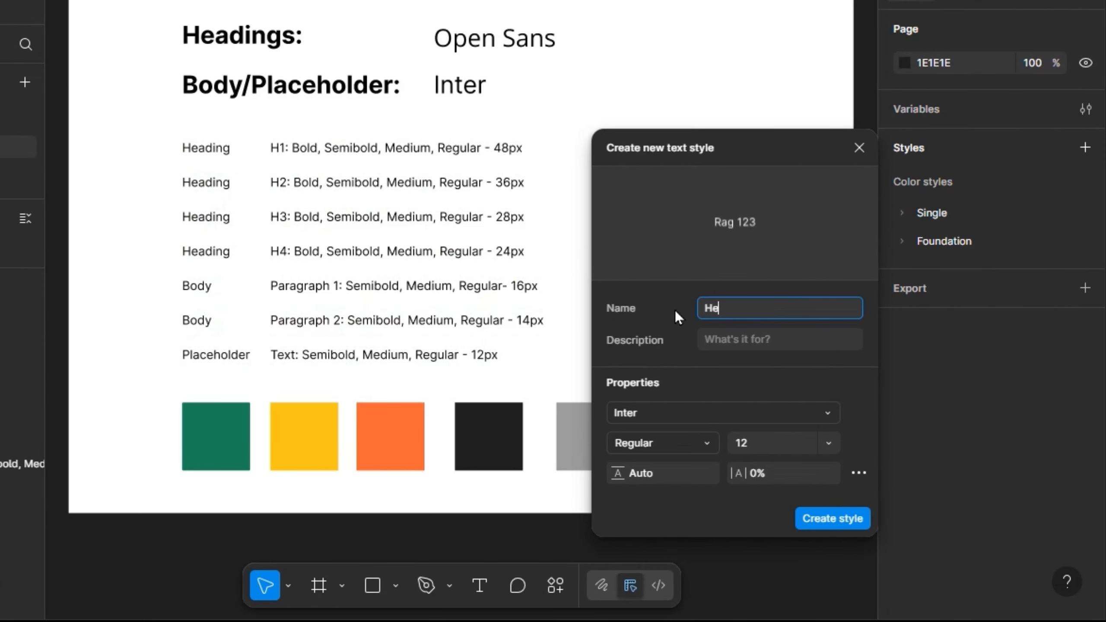
type("ading/H1: Regular")
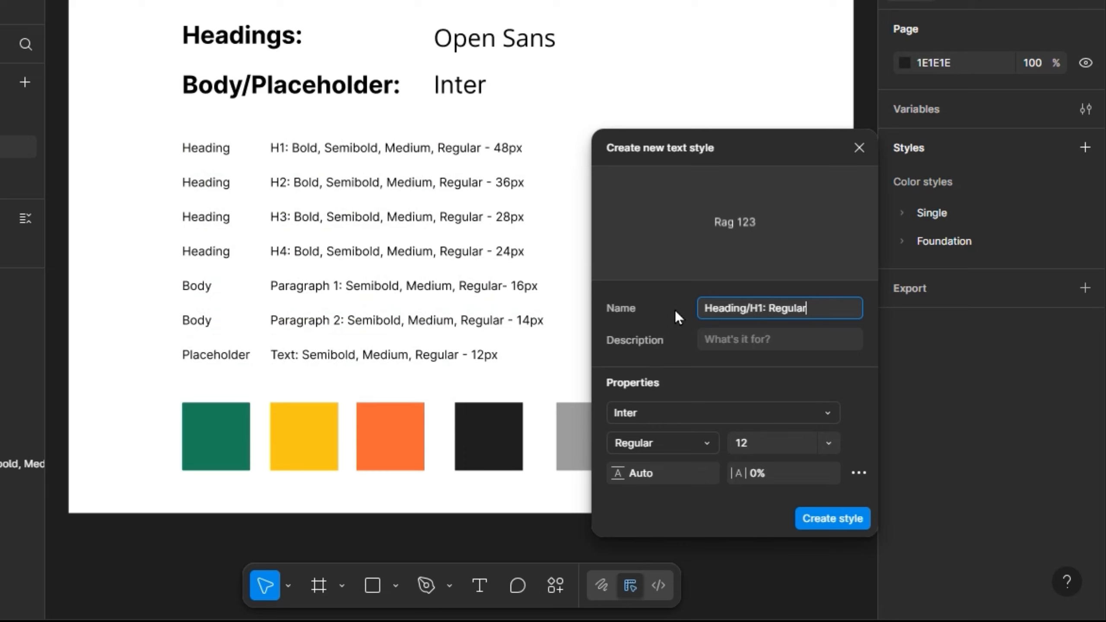
- Set the H1 Regular style to Open Sans, Regular weight, size 48, and create it
left_click(702, 411)
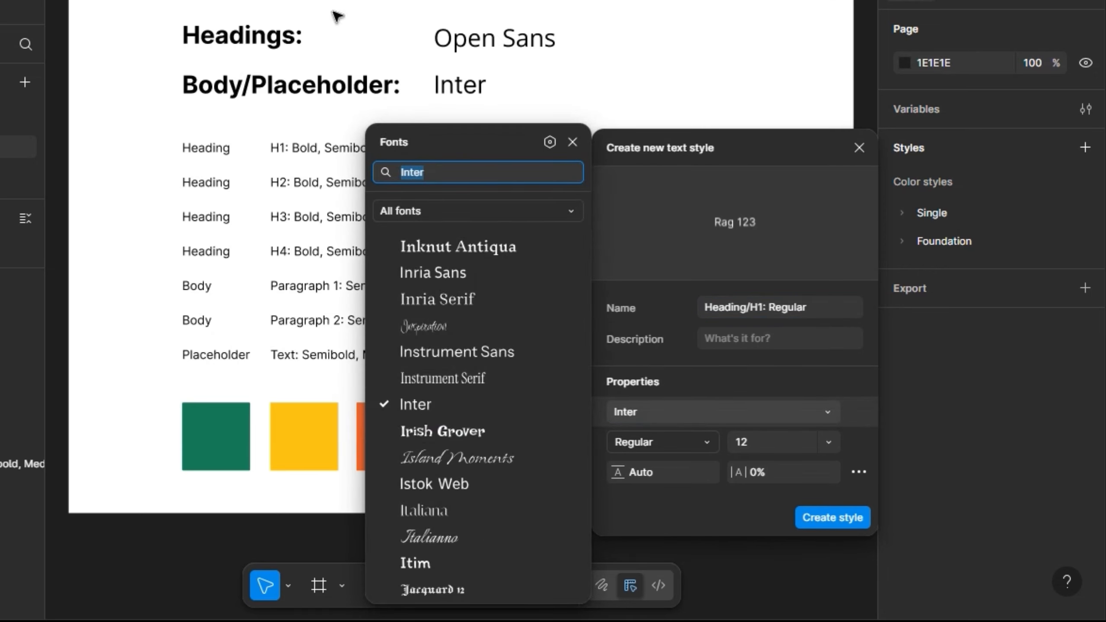
type("Open")
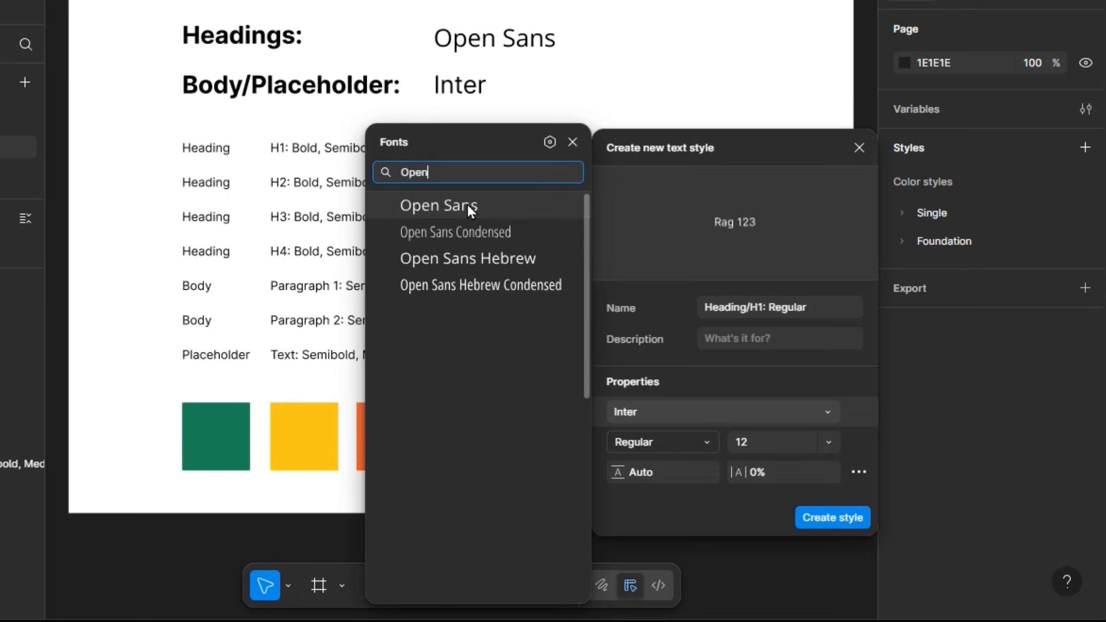
type(" Sans")
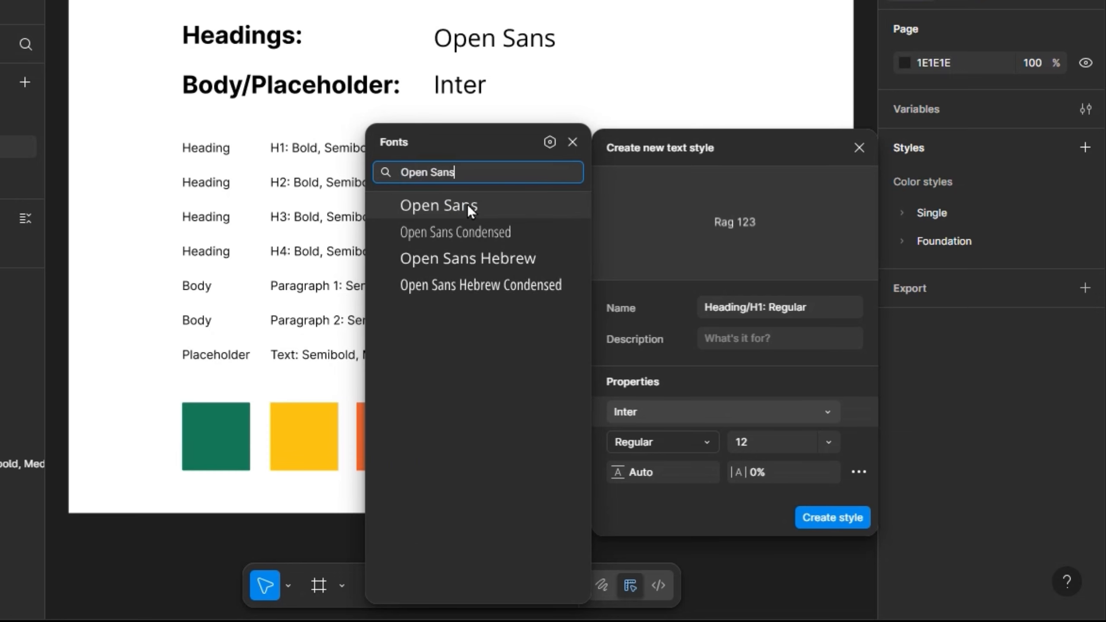
left_click(466, 204)
left_click(693, 437)
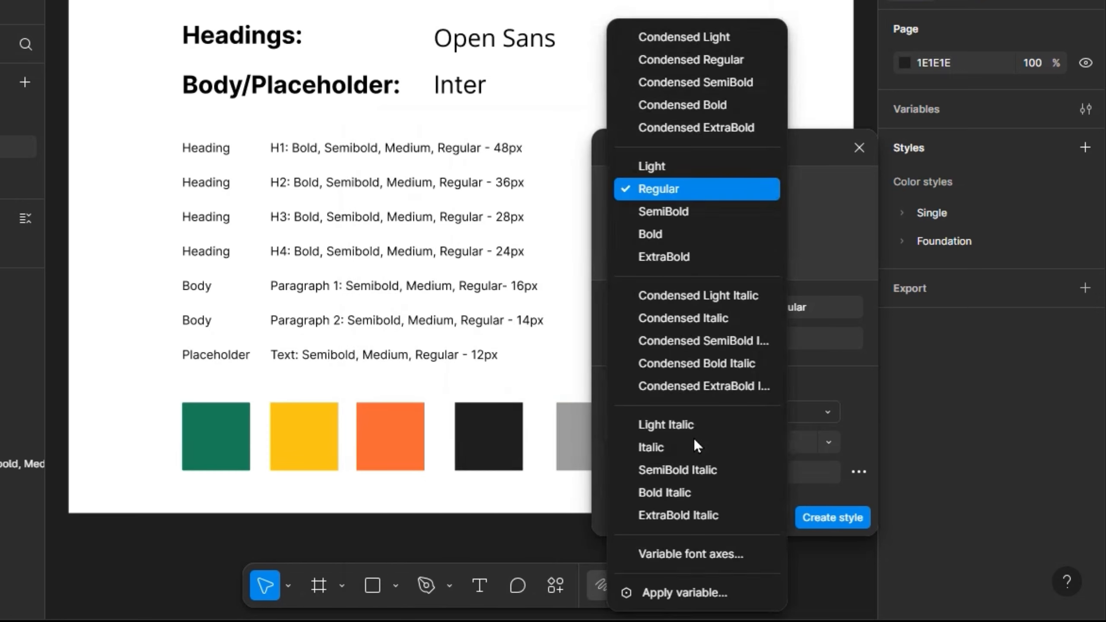
left_click(717, 192)
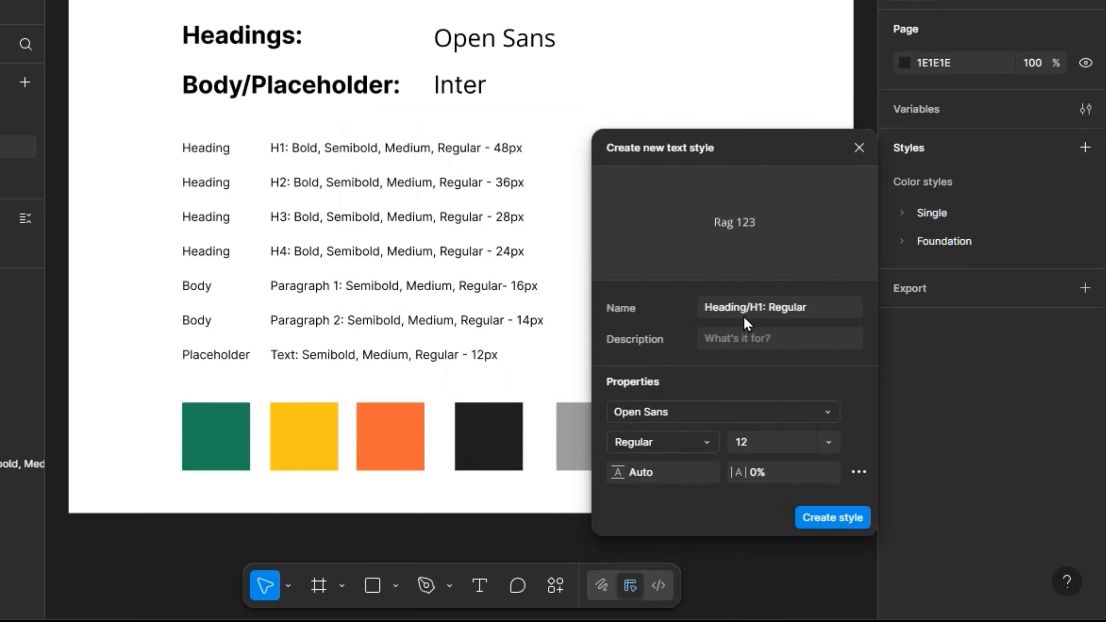
left_click(770, 448)
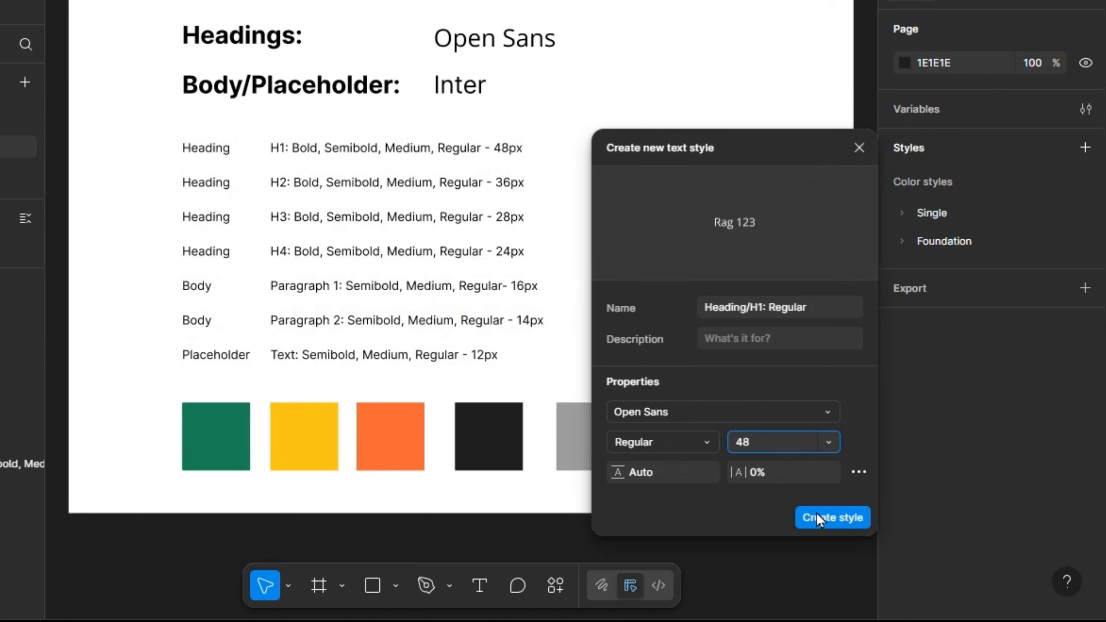
left_click(831, 518)
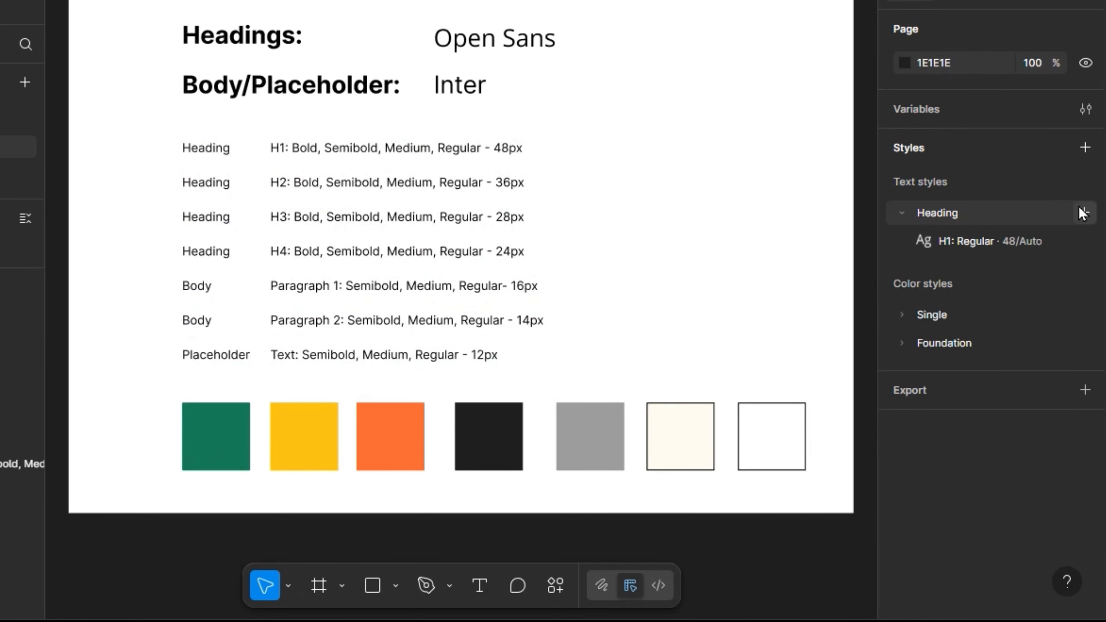
- Add another text style to the Heading group, named "Heading/H1: SemiBold", with the Open Sans font
left_click(1083, 213)
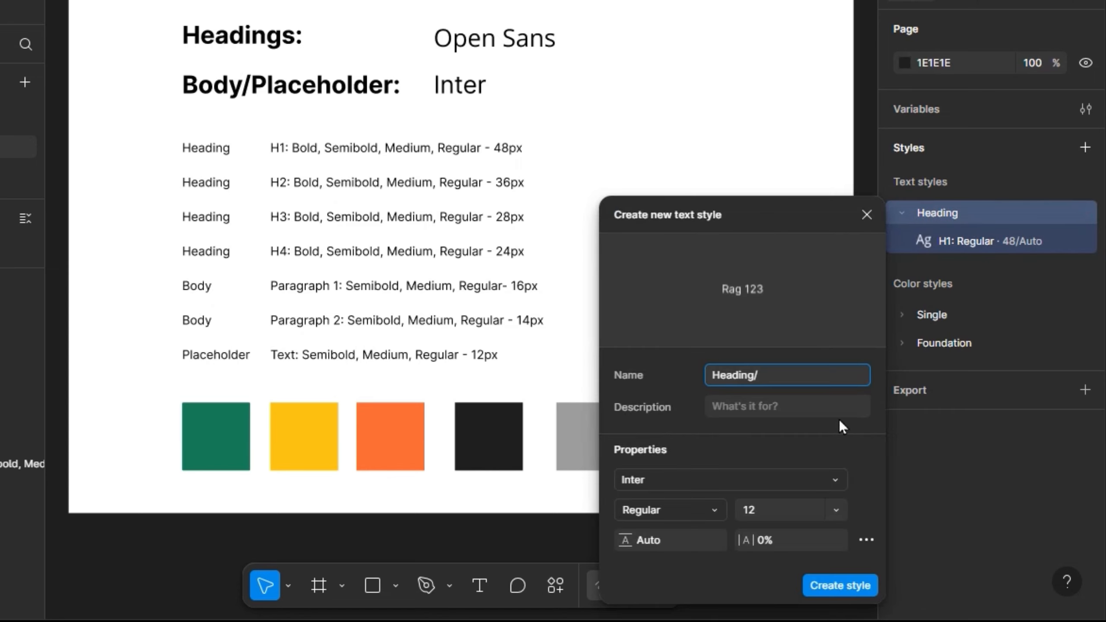
type("H1: SemiBold")
left_click(733, 479)
type("op")
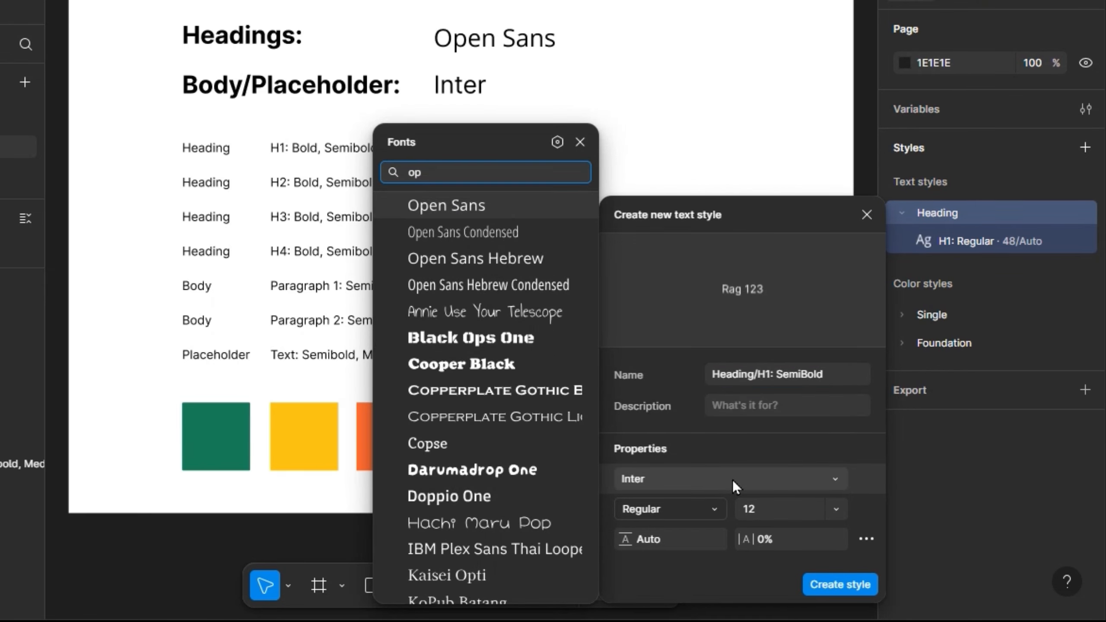
key("Return")
- Give the H1 SemiBold style the SemiBold weight and size 48, and create it
left_click(696, 508)
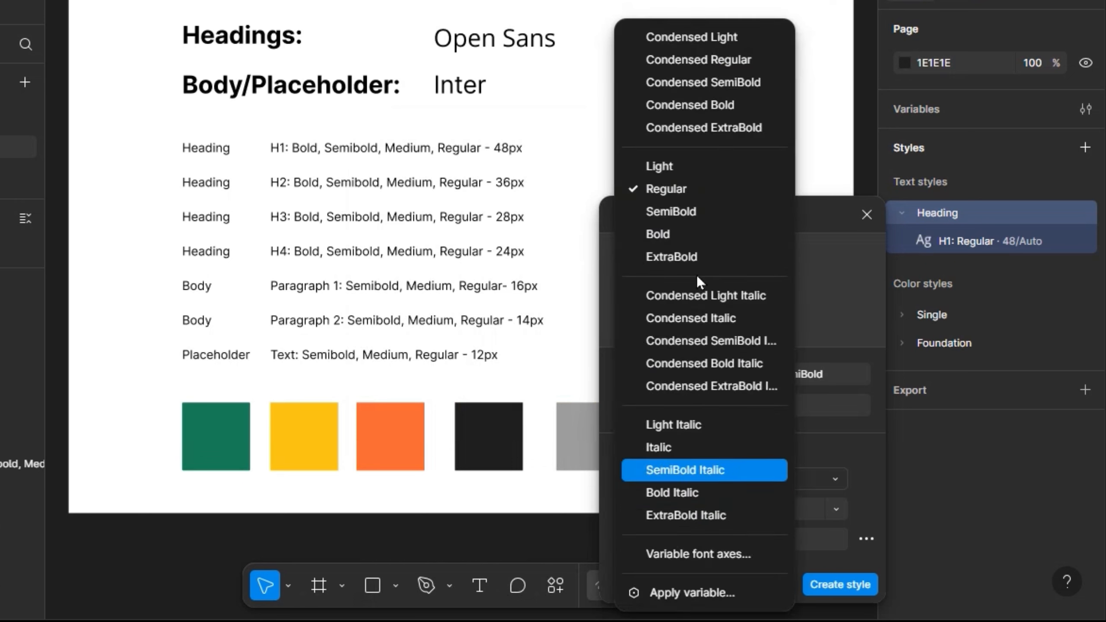
left_click(692, 211)
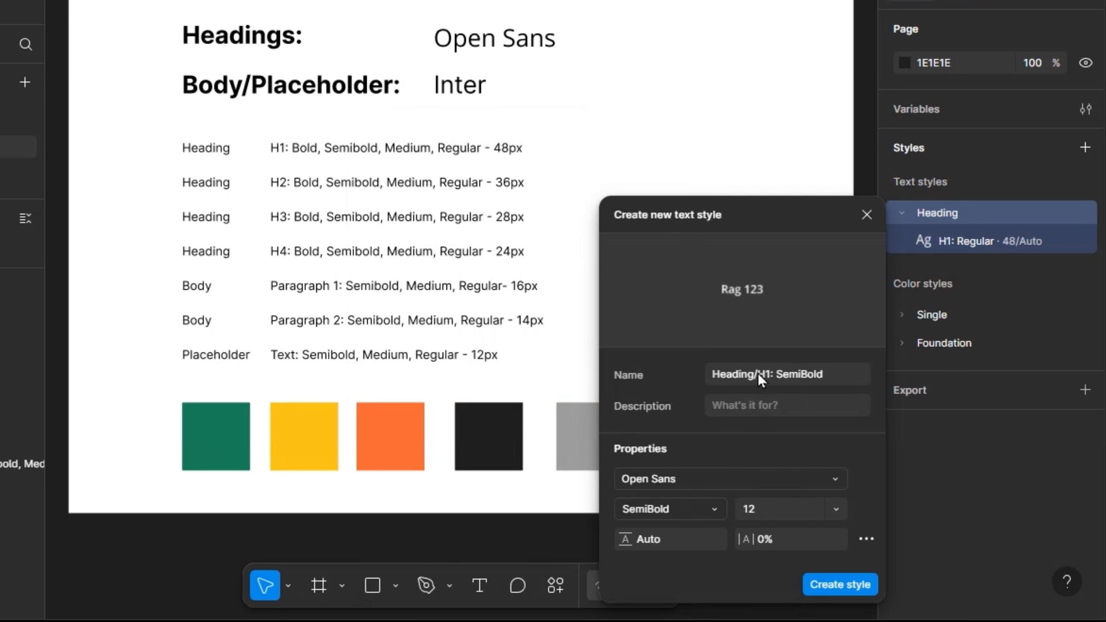
left_click(771, 509)
left_click(839, 581)
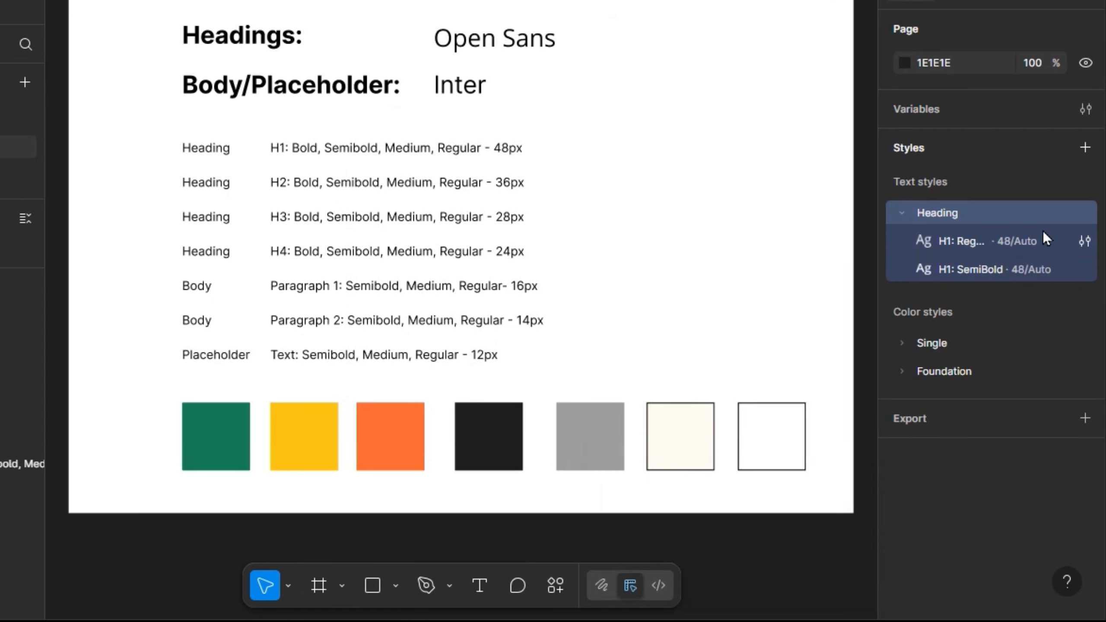
- Add a third text style to the Heading group, named "Heading/H1: Bold", with the Open Sans font
mouse_move(1080, 217)
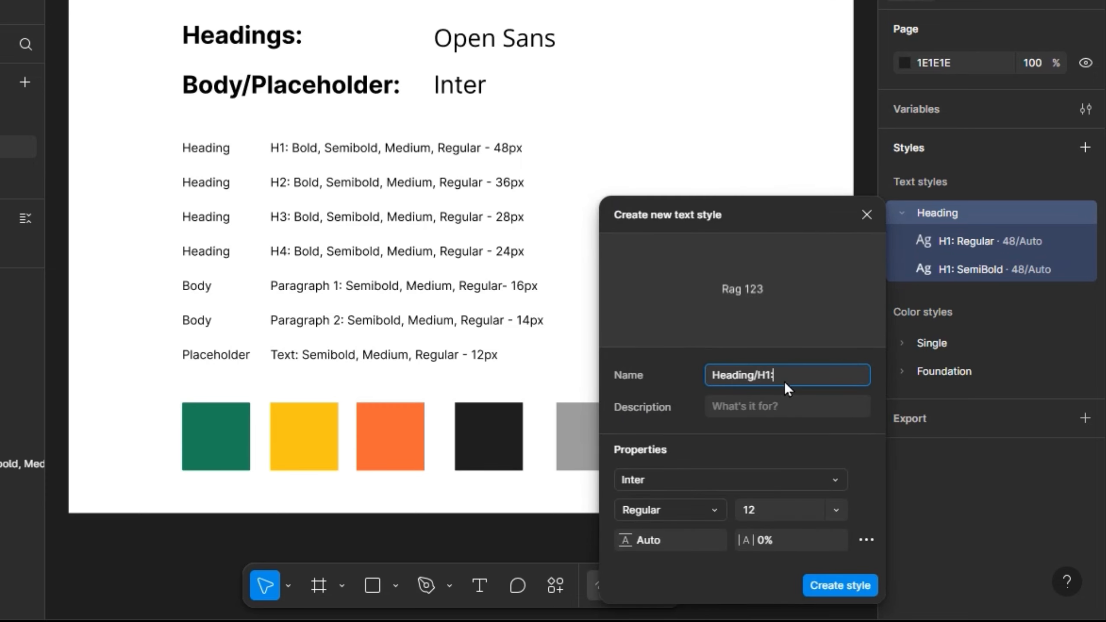
left_click(716, 475)
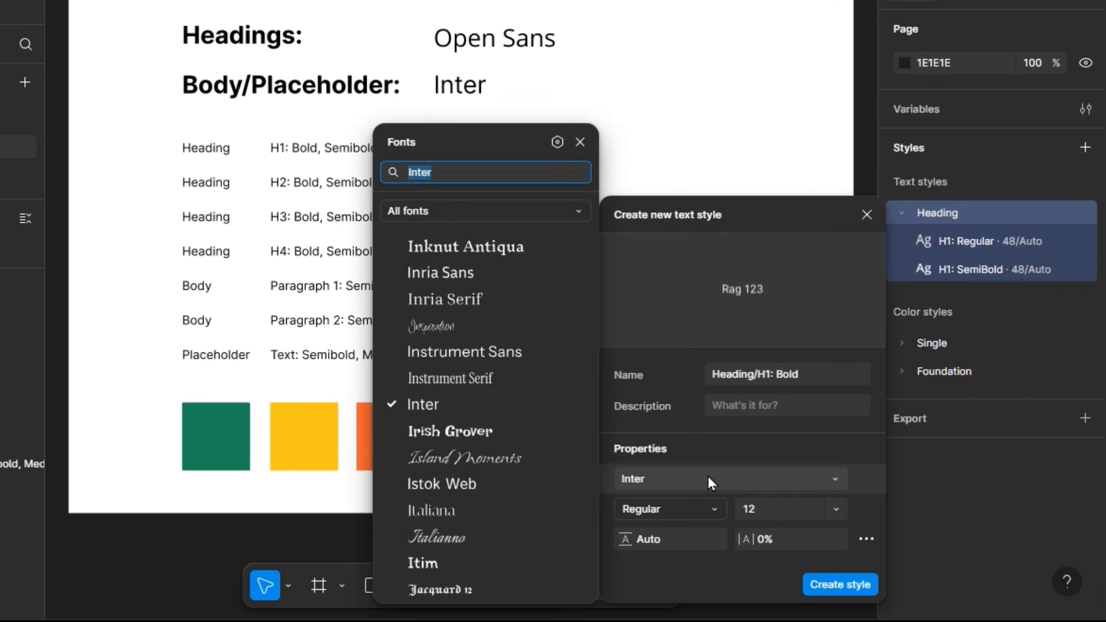
type("Open")
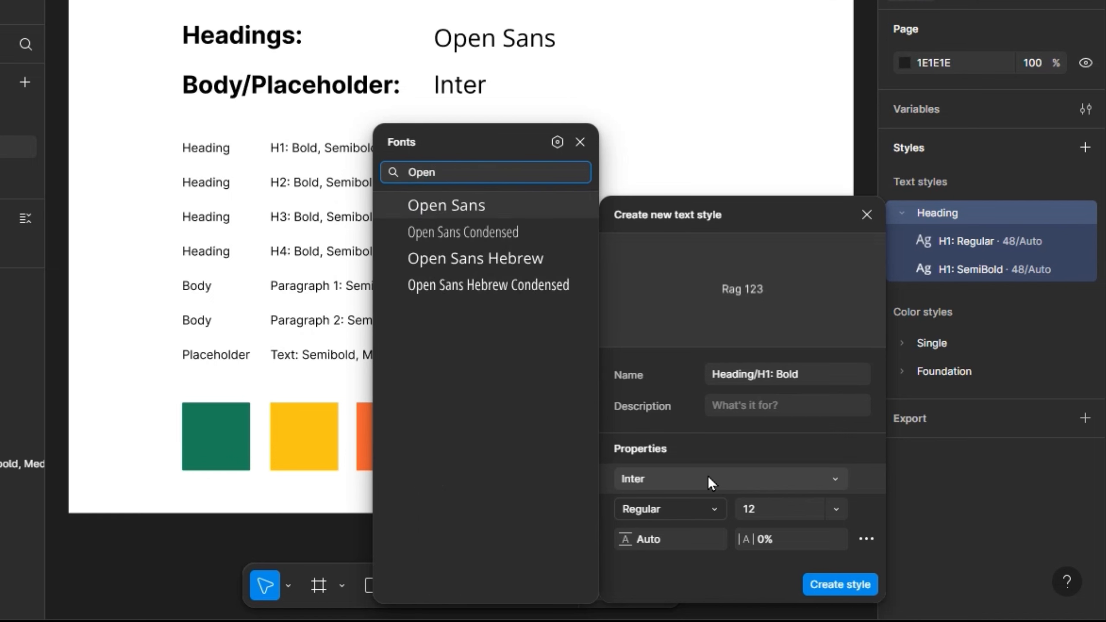
key("Return")
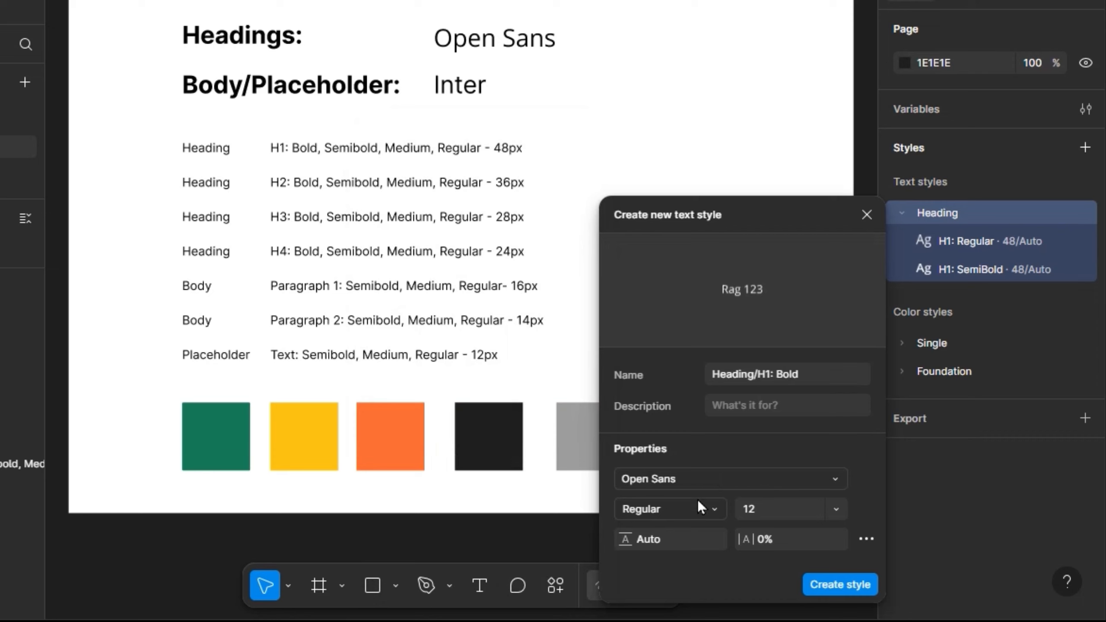
- Give the H1 Bold style the Bold weight and size 48, and create it
left_click(710, 509)
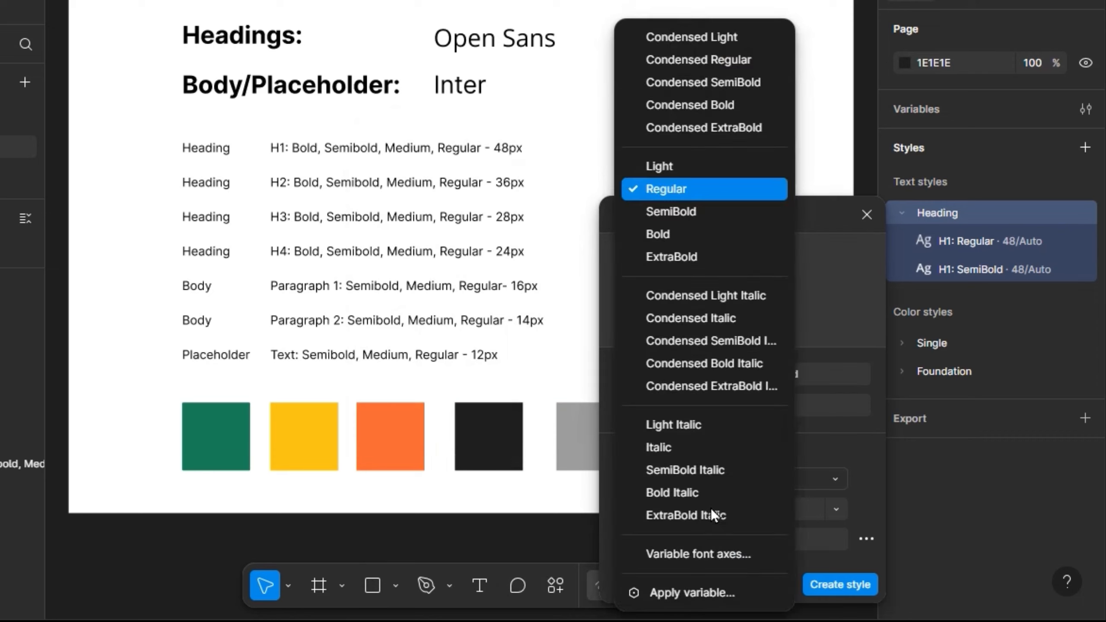
left_click(682, 238)
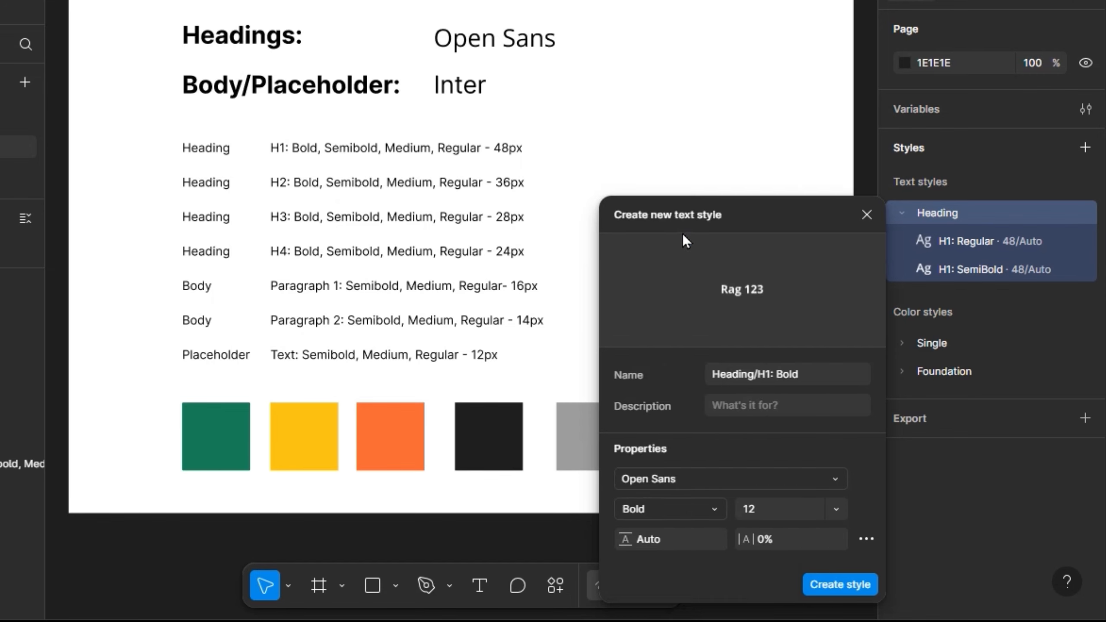
left_click(764, 508)
type("48")
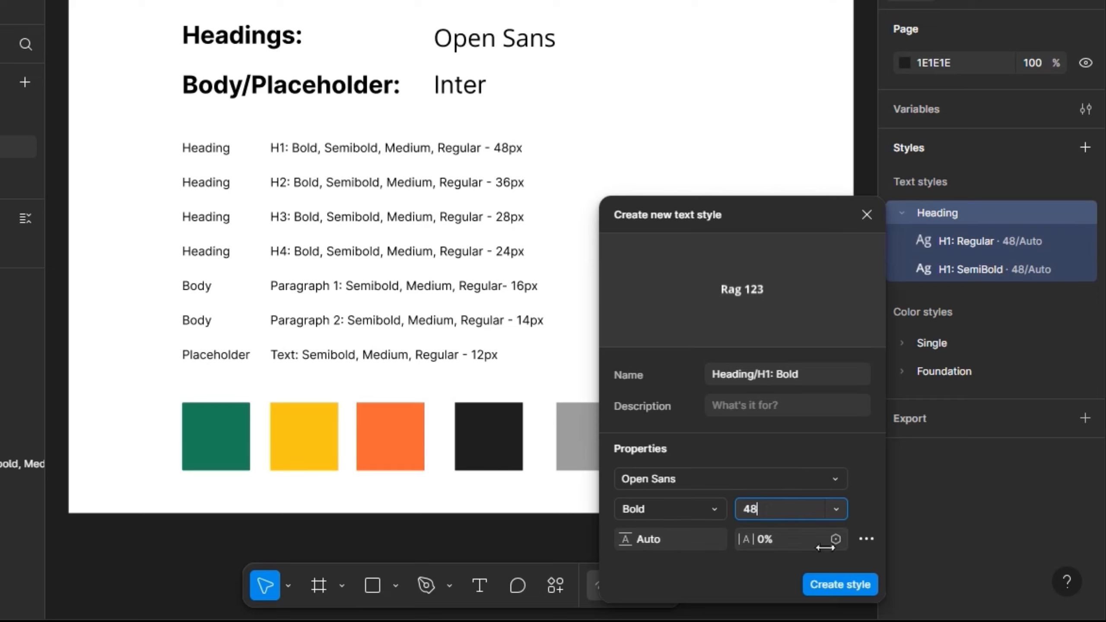
left_click(838, 585)
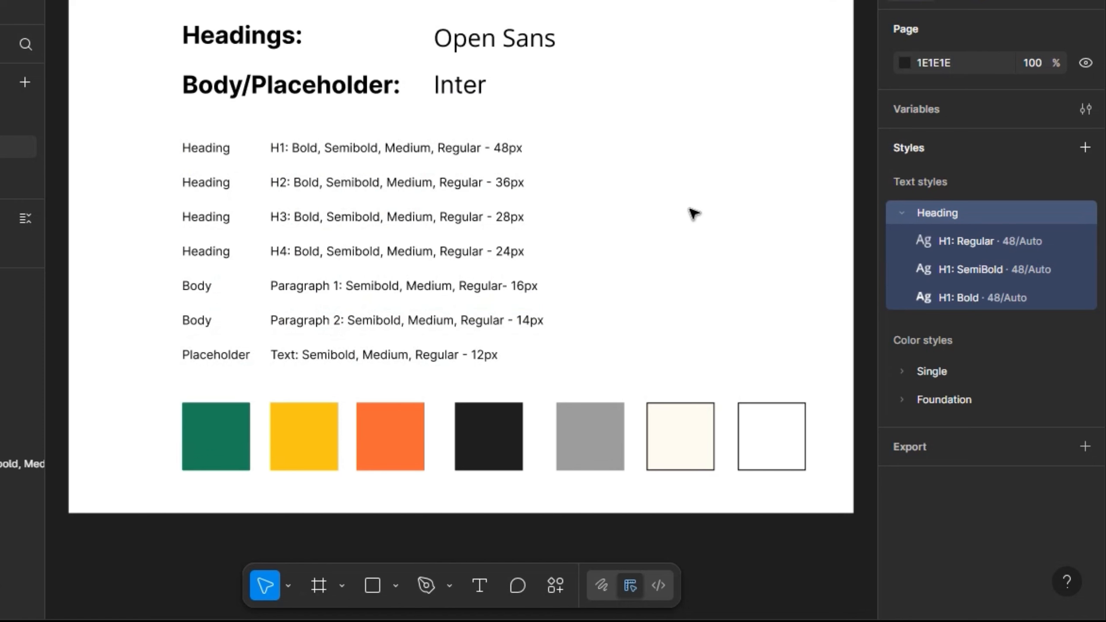
- Run the StyleList – text and color styles plugin on the Styles frame, keeping the type specifications in view beside it
right_click(729, 326)
mouse_move(762, 469)
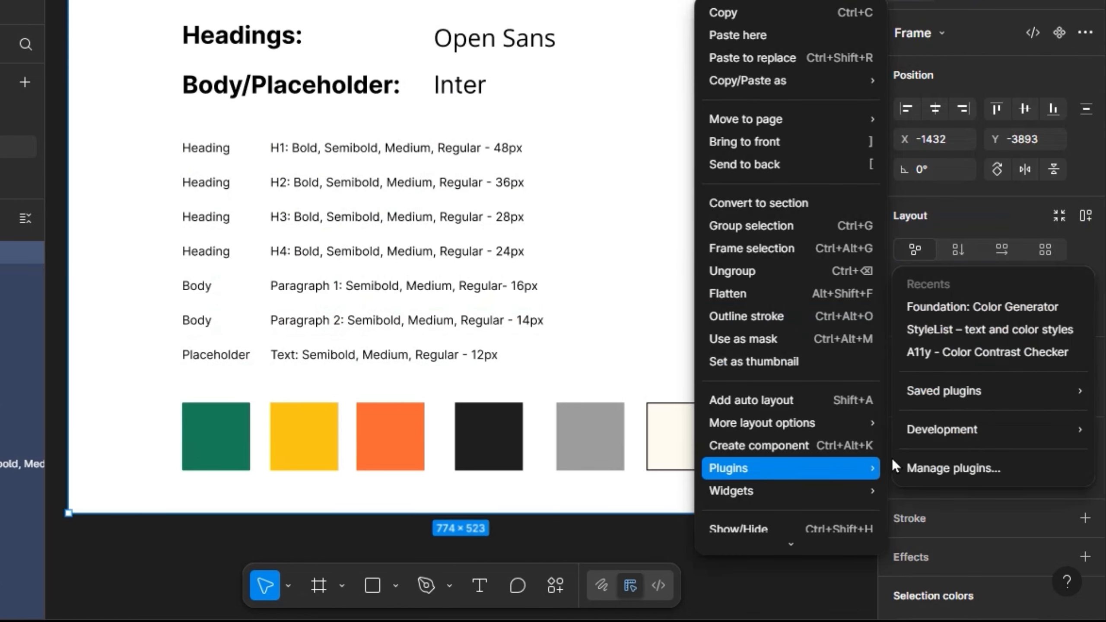
left_click(975, 335)
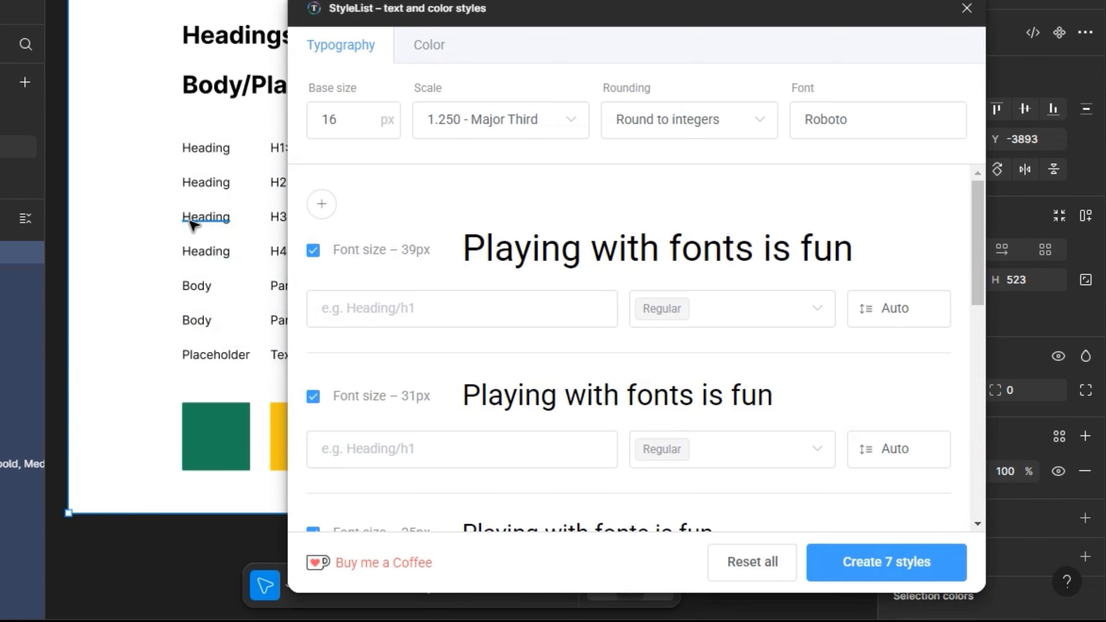
scroll(192, 217, "down", 5)
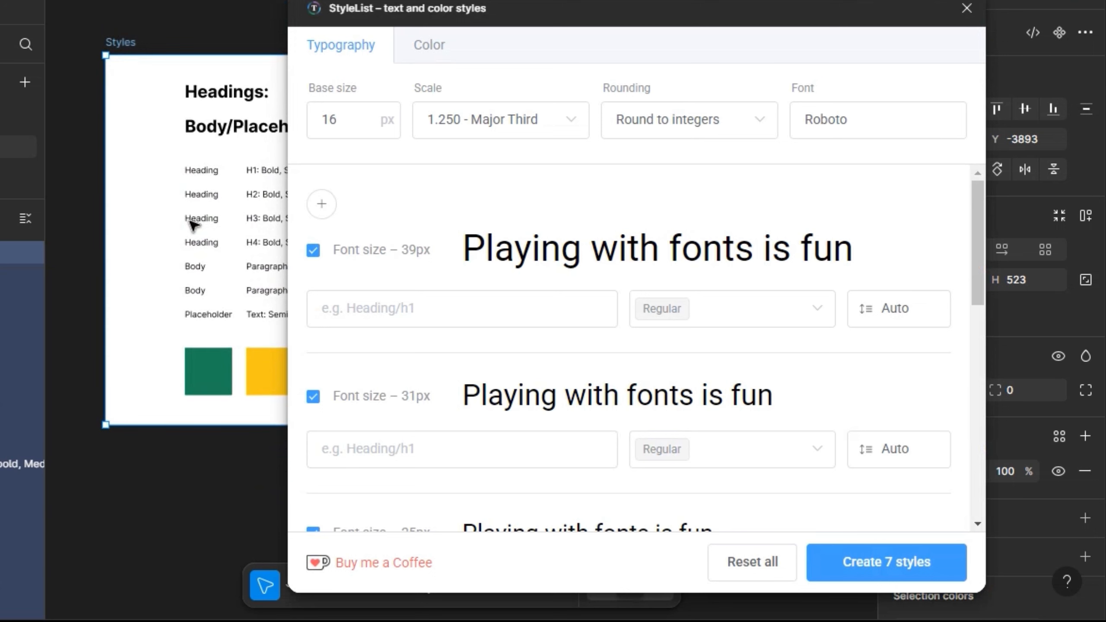
scroll(192, 223, "right", 8)
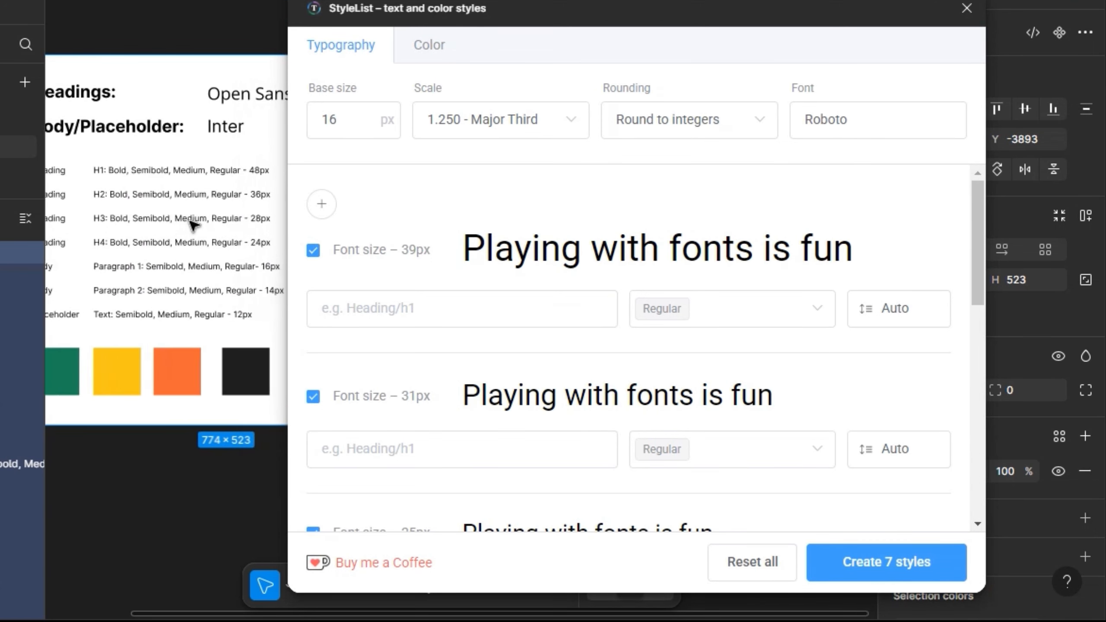
scroll(192, 223, "left", 3)
scroll(193, 223, "down", 1)
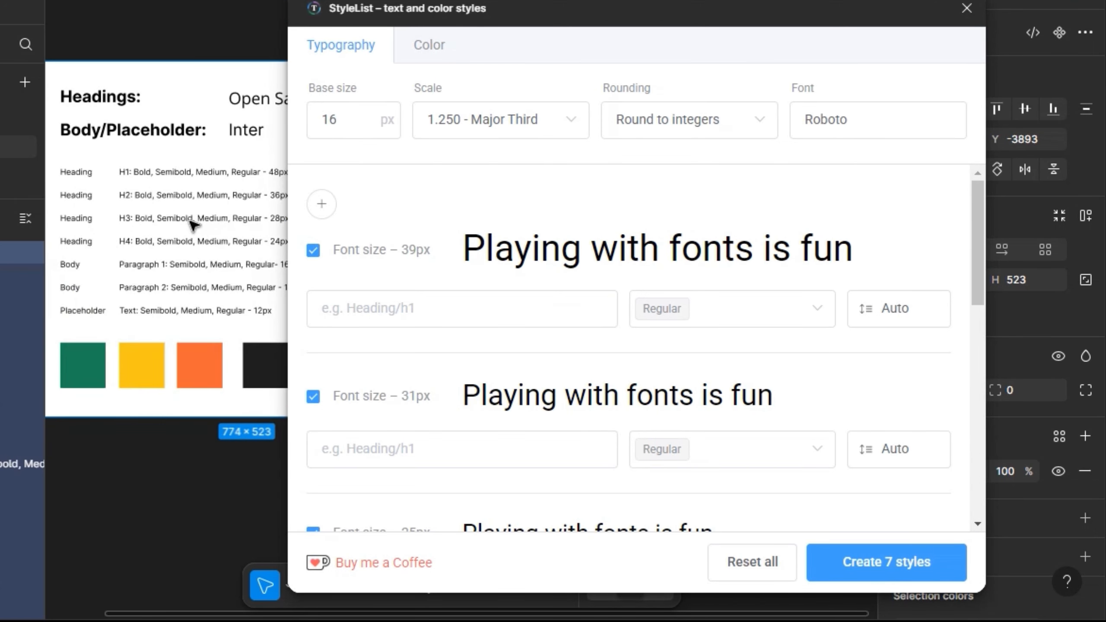
scroll(192, 223, "down", 3)
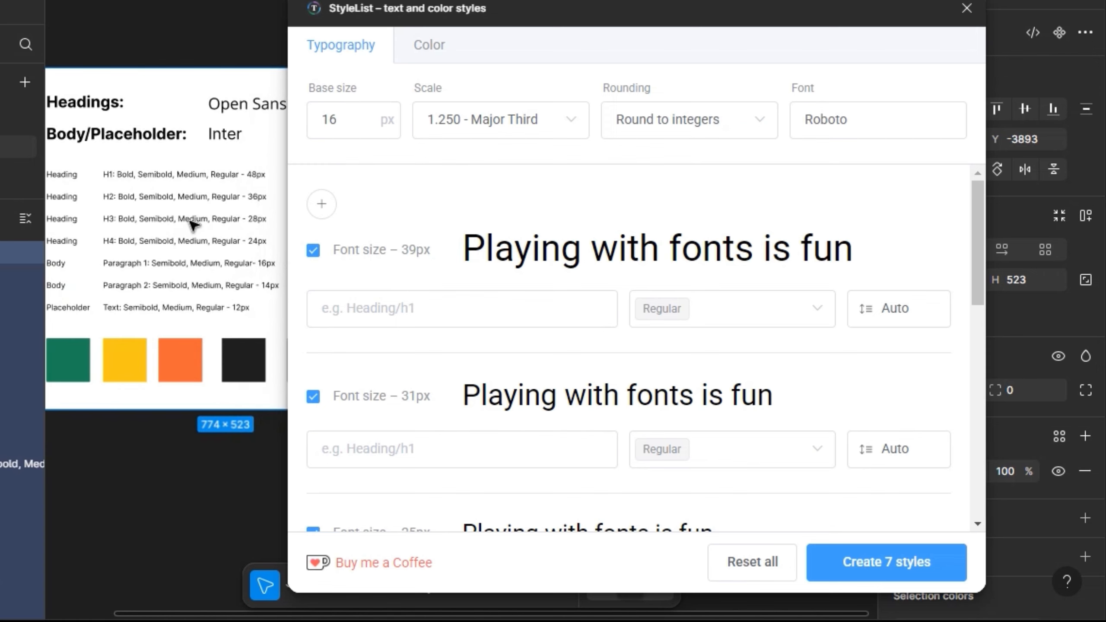
scroll(190, 220, "left", 1)
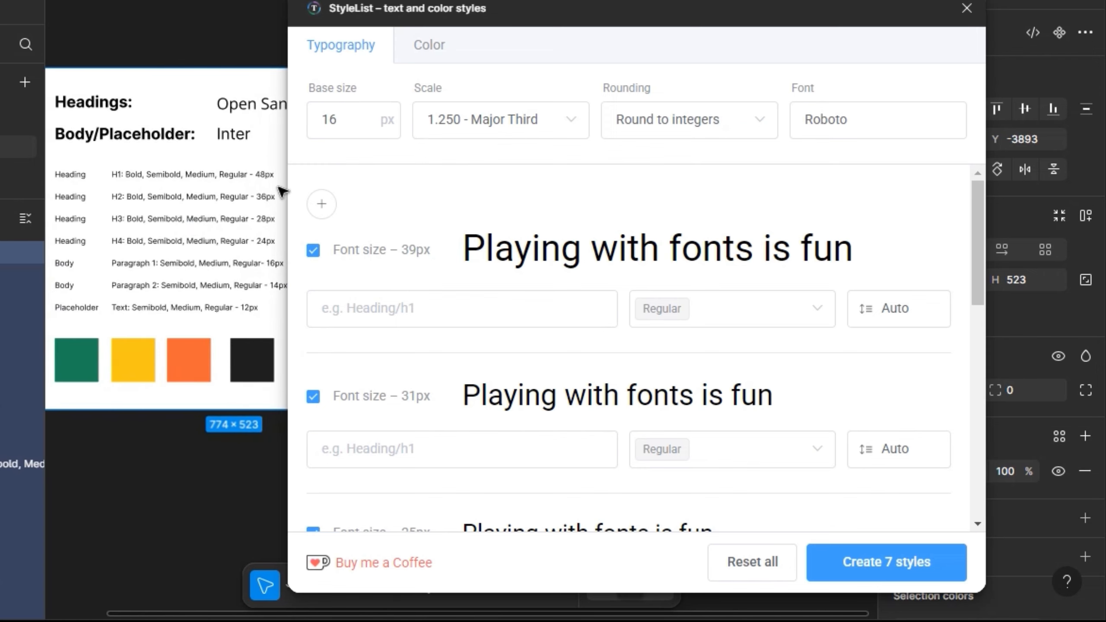
- Set the StyleList typography base size to 14 px and the scale to 1.125 - Major Second
left_click(367, 118)
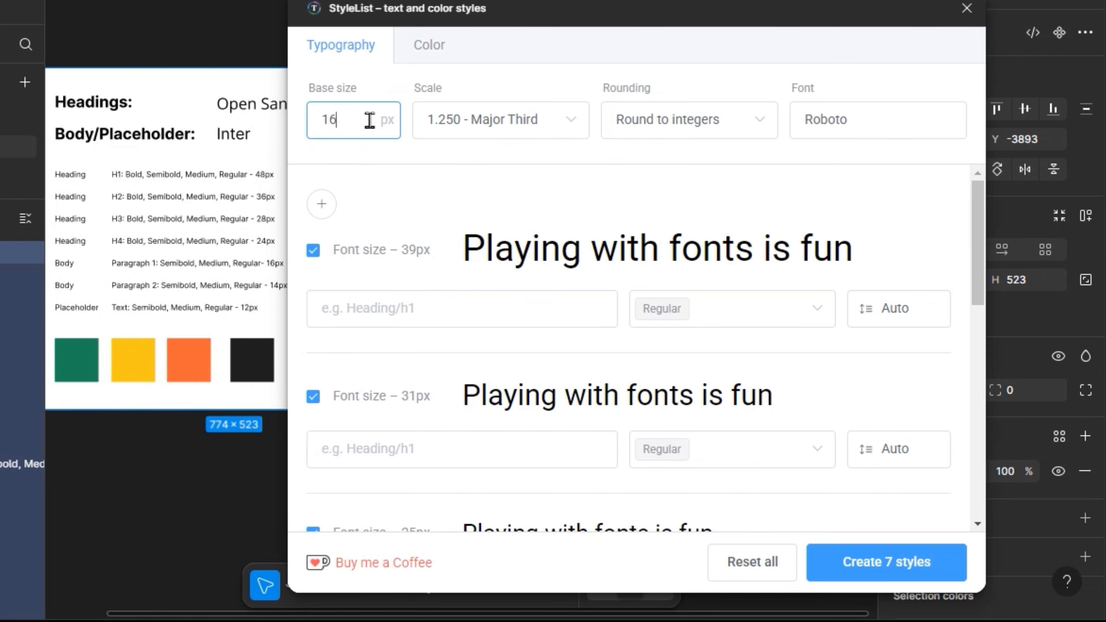
key("BackSpace")
key("BackSpace")
type("14")
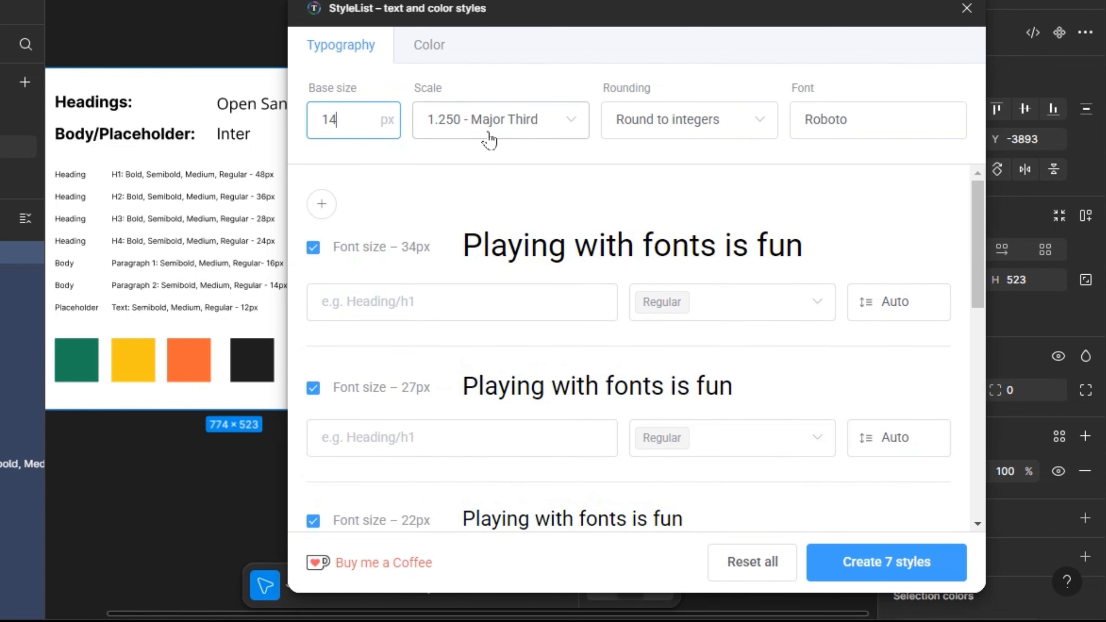
left_click(489, 139)
left_click(486, 207)
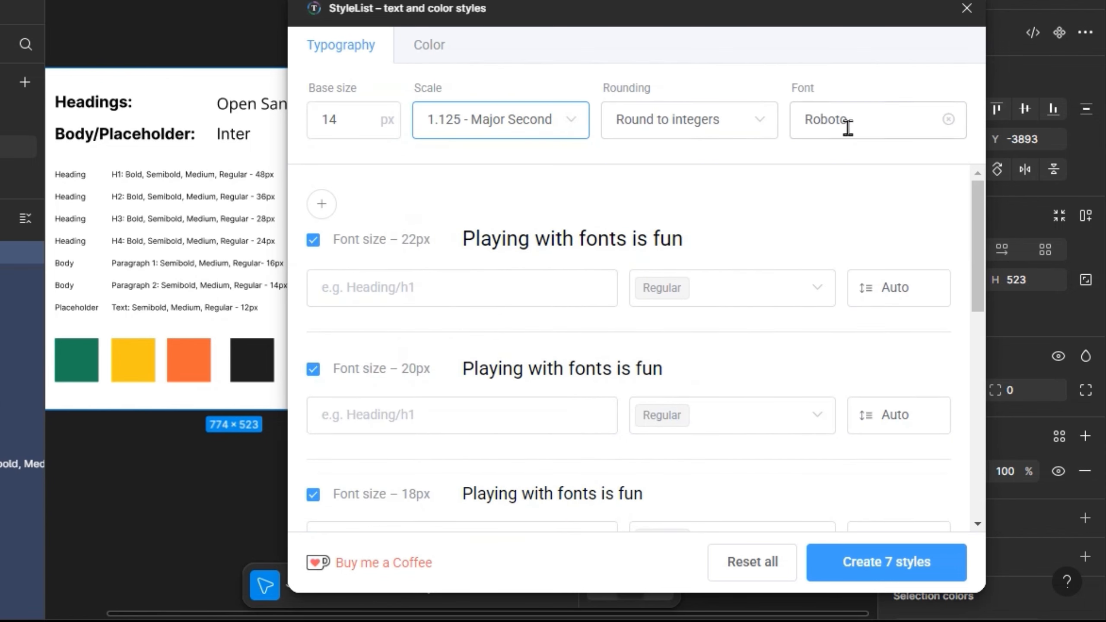
- Set the StyleList font to Open Sans and add five larger font sizes, up to 40 px
left_click(871, 127)
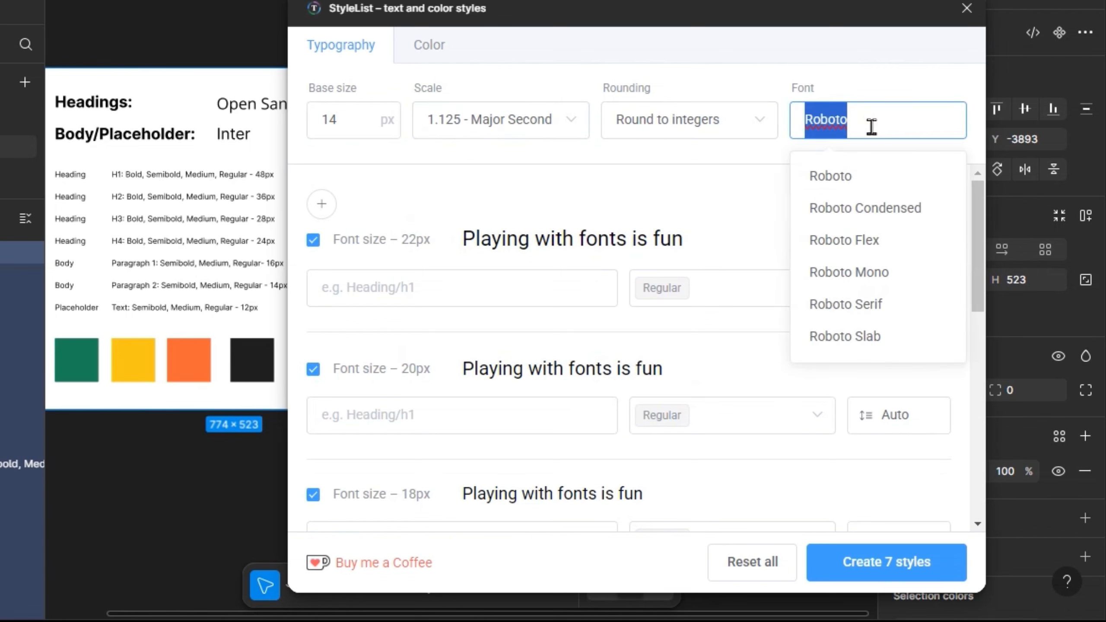
type("open")
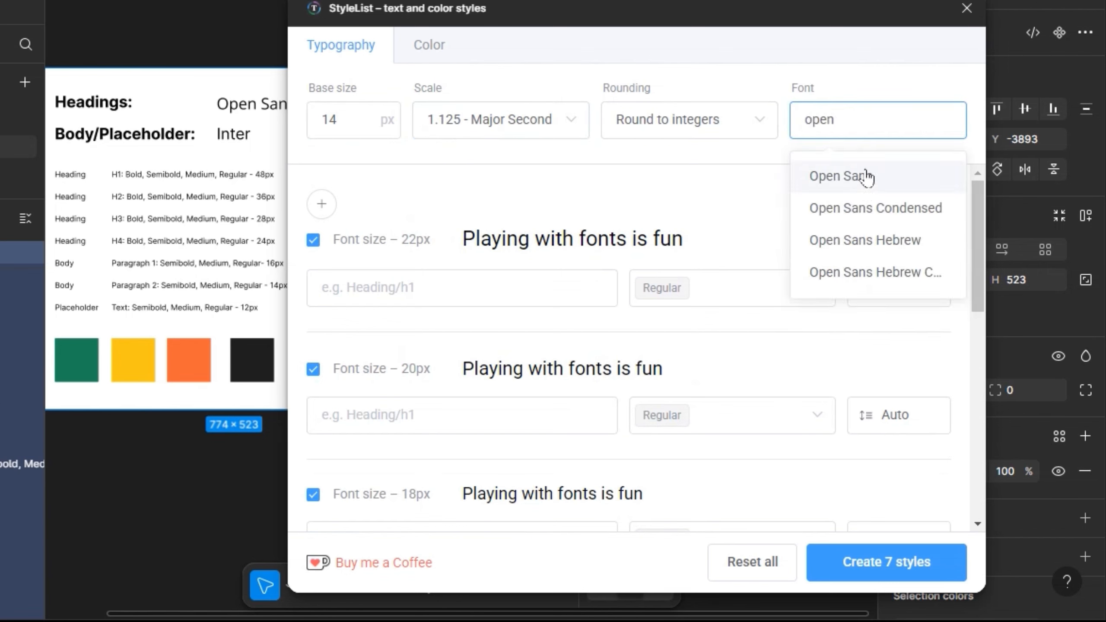
left_click(866, 176)
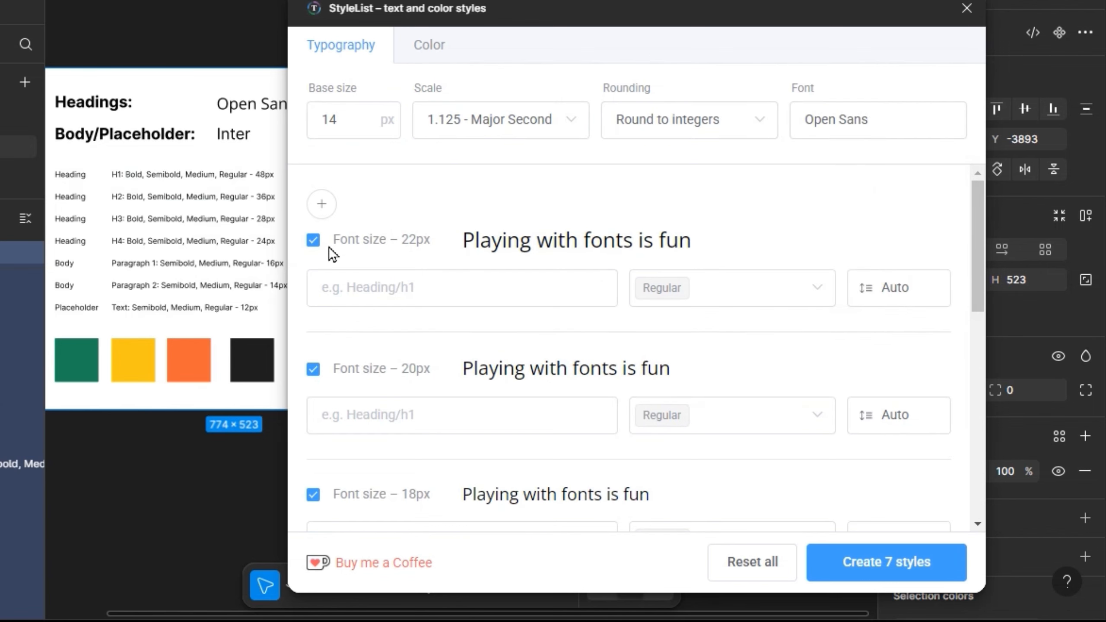
double_click(322, 204)
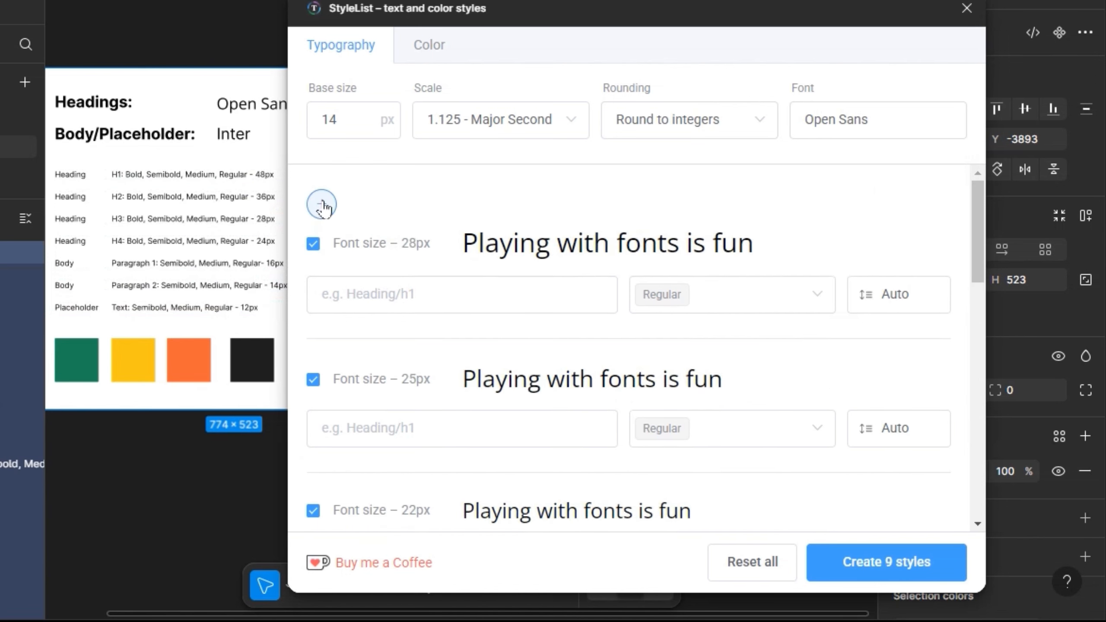
double_click(322, 204)
left_click(322, 204)
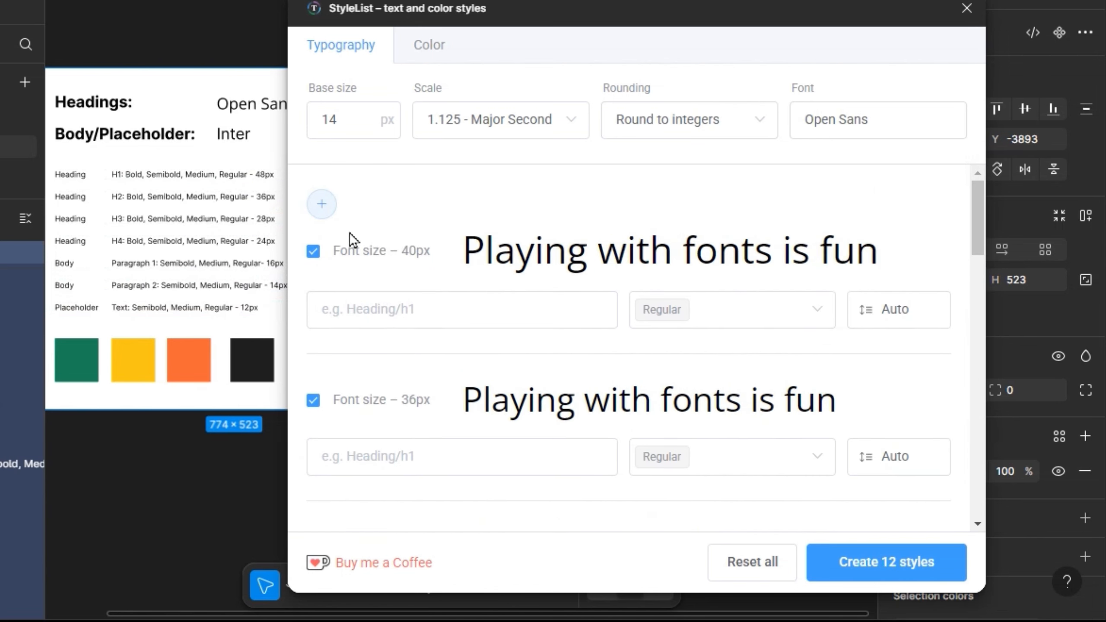
- Exclude the 40 px size from the styles and name the 36 px one "Heading/H2"
left_click(118, 176)
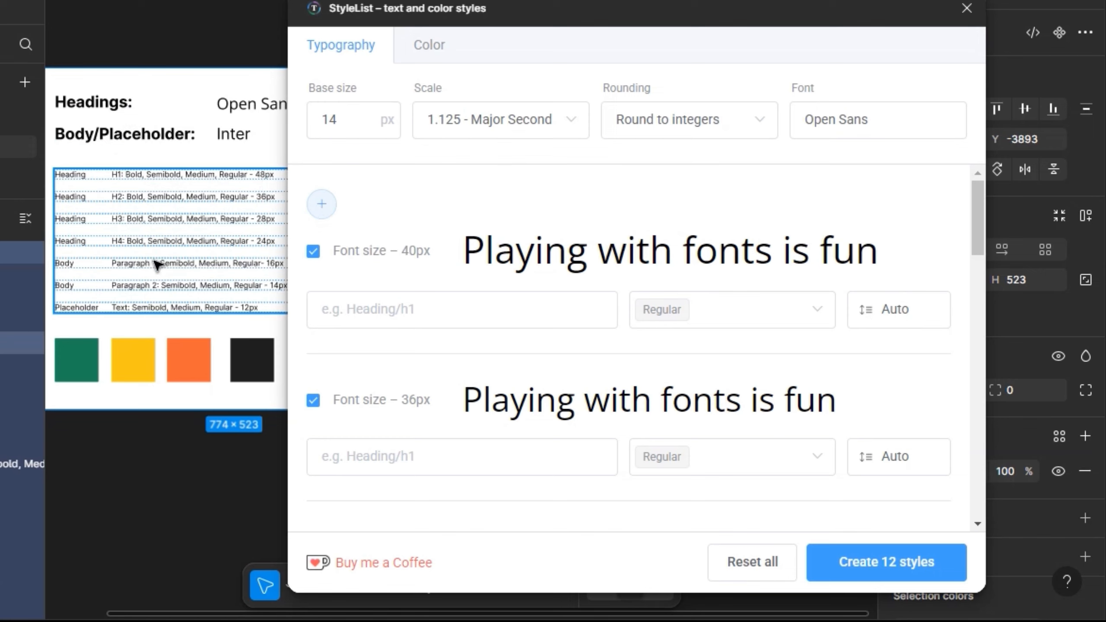
left_click(314, 254)
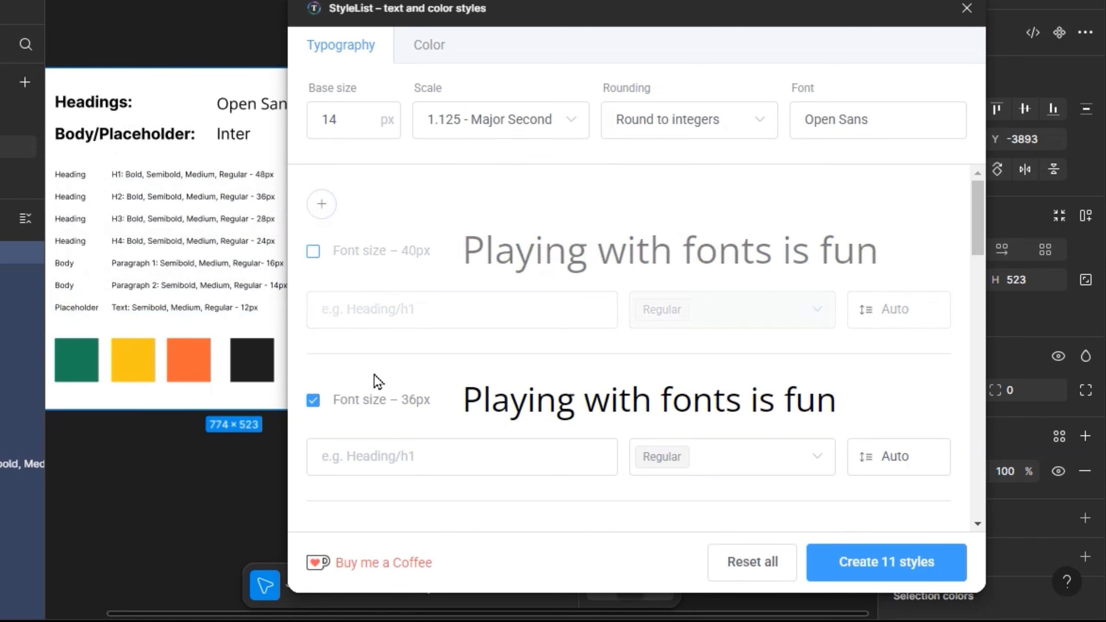
left_click(376, 457)
type("Head")
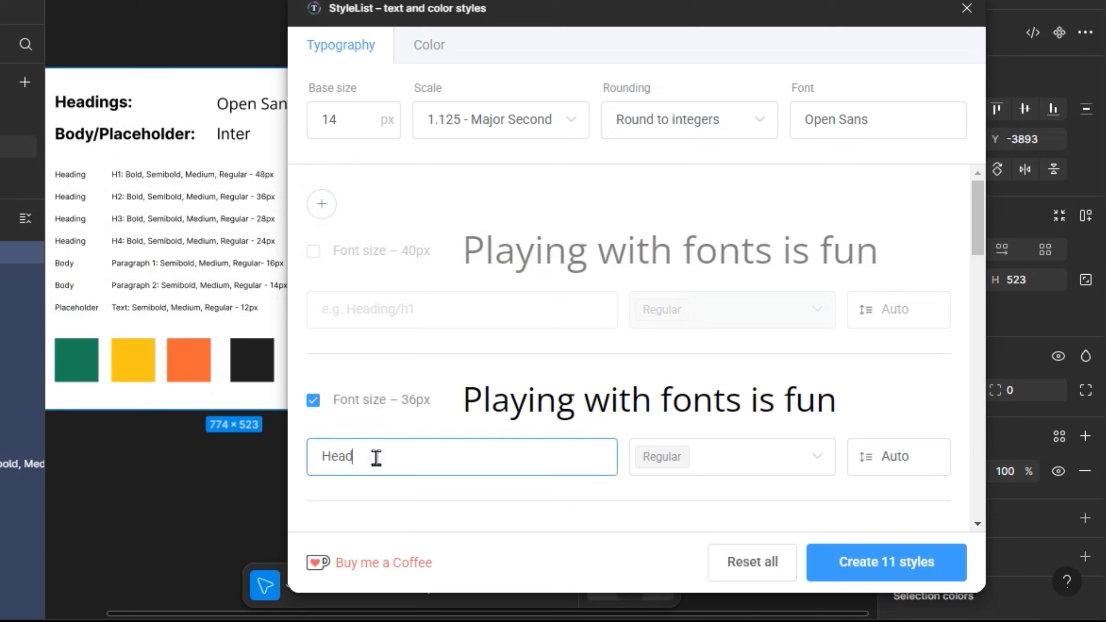
type("ing/H2")
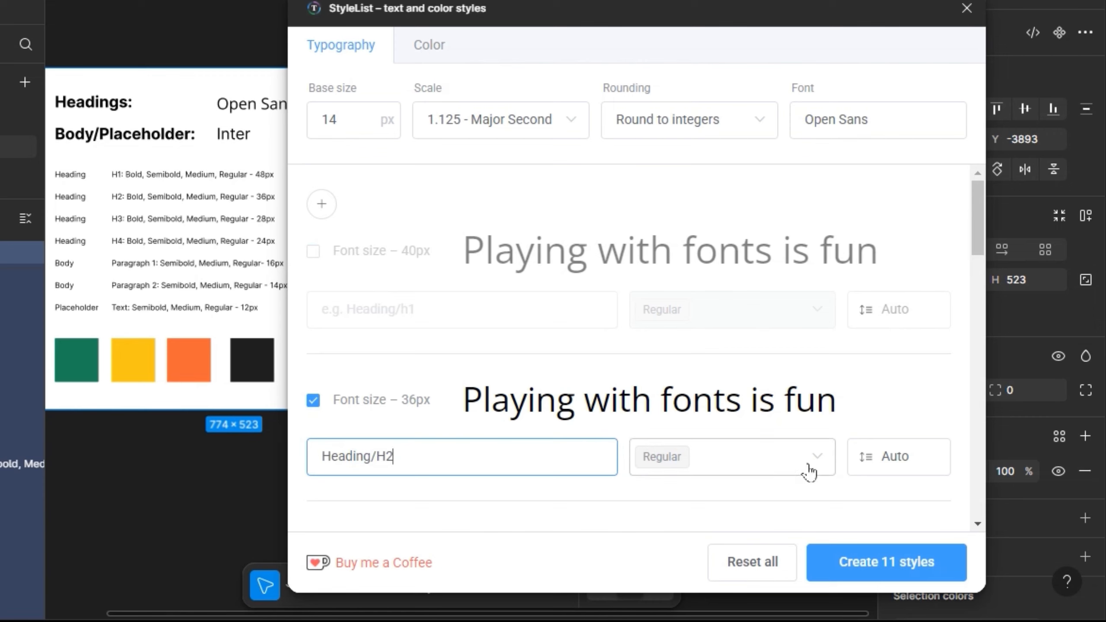
- Add the SemiBold and Bold weights to the Heading/H2 style alongside Regular
left_click(821, 469)
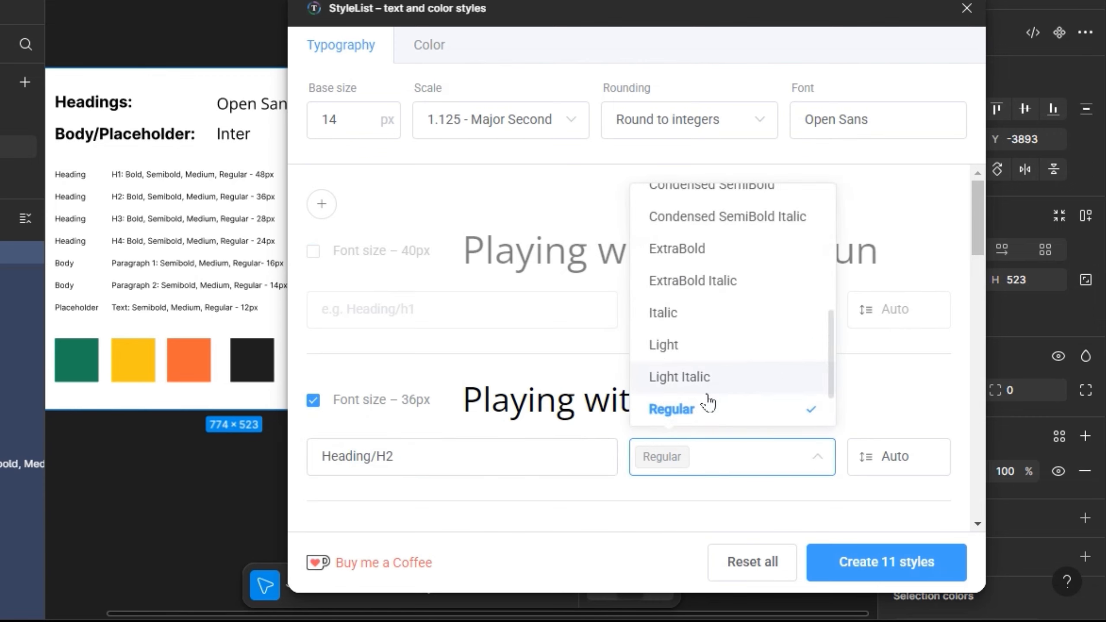
scroll(705, 401, "down", 2)
left_click(707, 373)
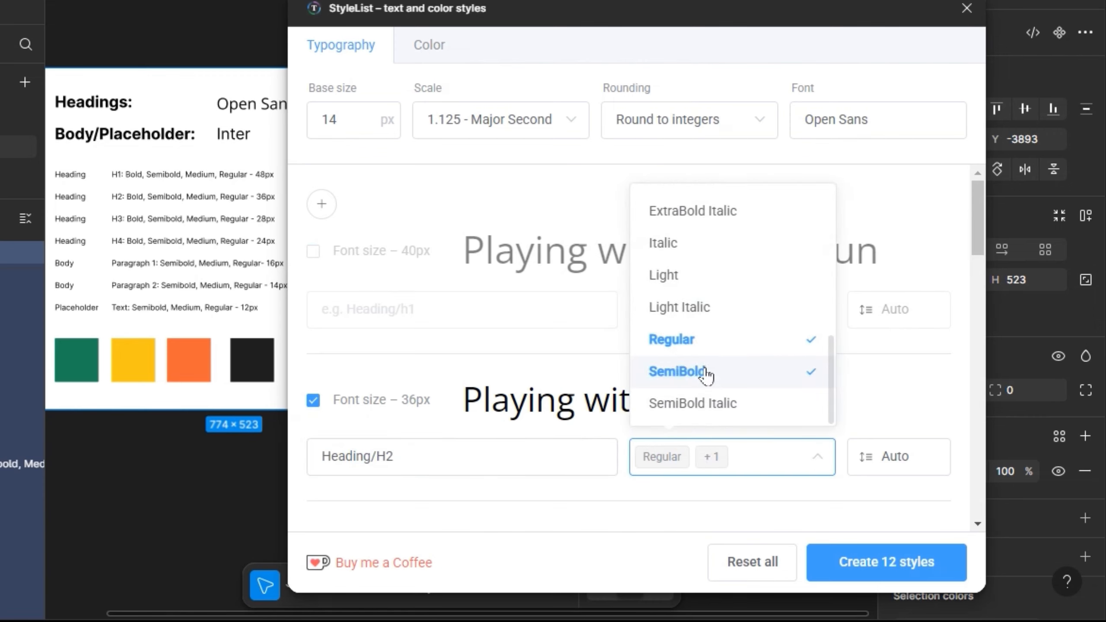
scroll(723, 371, "up", 5)
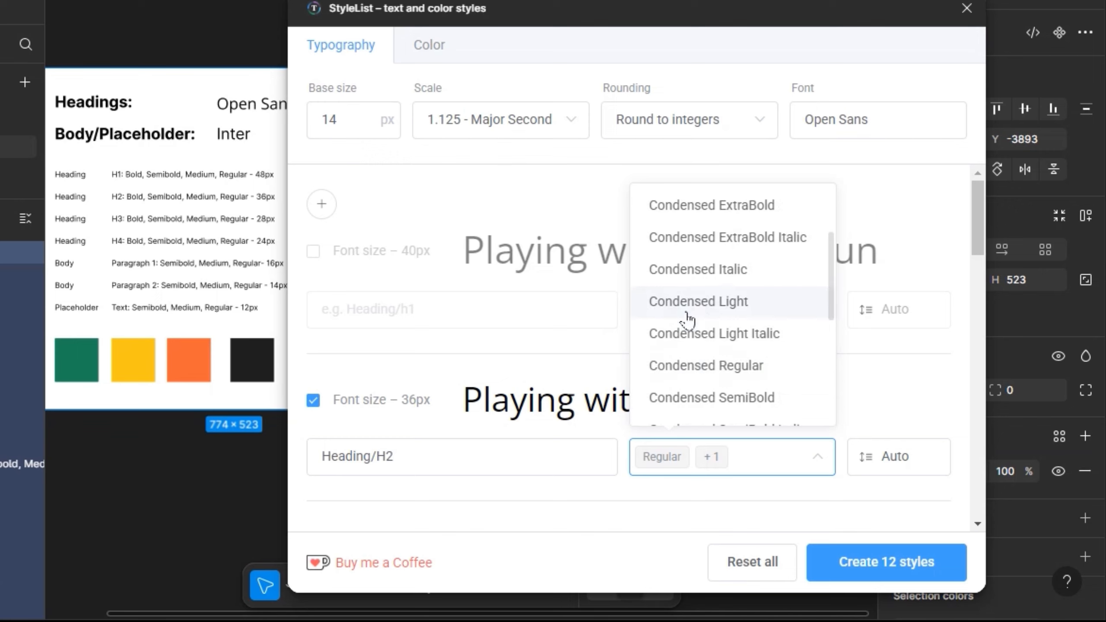
scroll(686, 316, "up", 2)
scroll(687, 323, "up", 1)
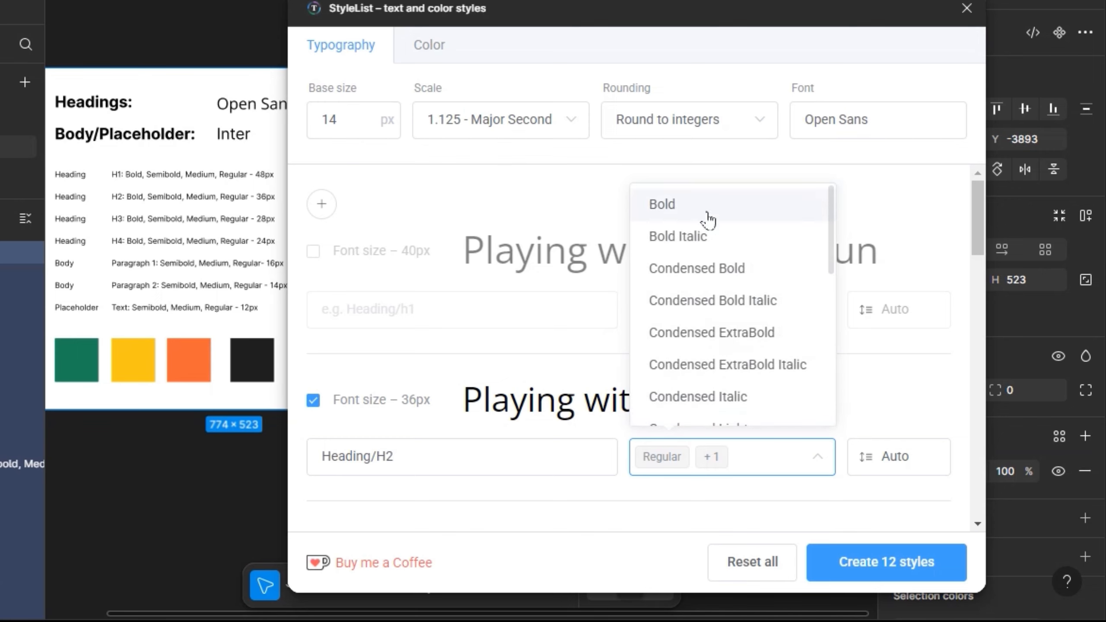
left_click(708, 218)
left_click(568, 357)
- Exclude the 32 px size from the styles and name the 28 px one "Heading/H3"
scroll(753, 425, "down", 5)
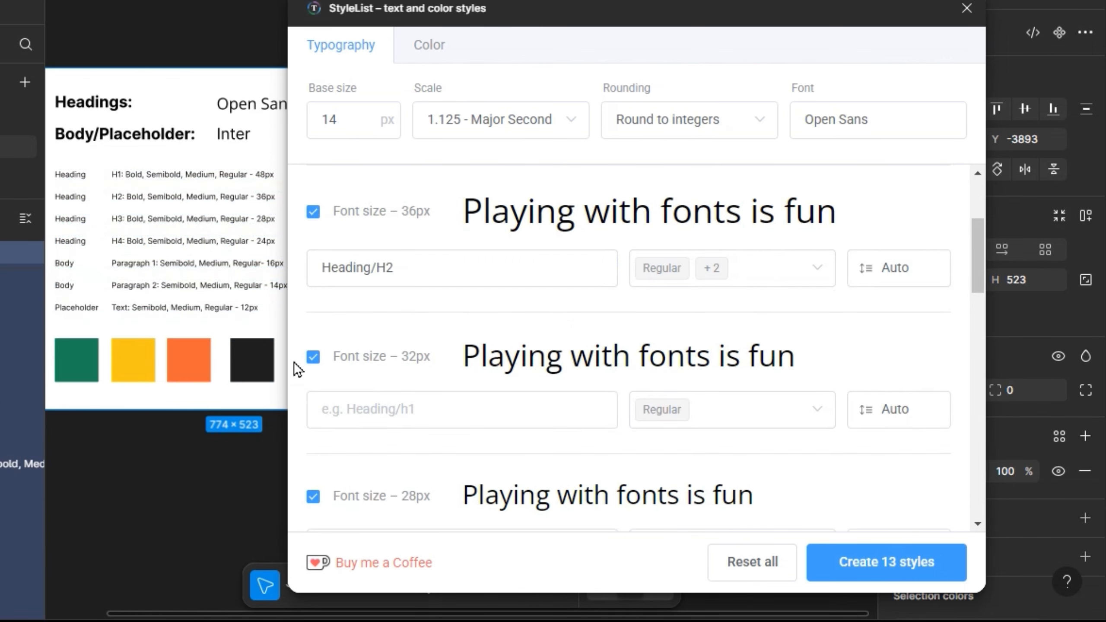
left_click(314, 358)
scroll(385, 318, "down", 4)
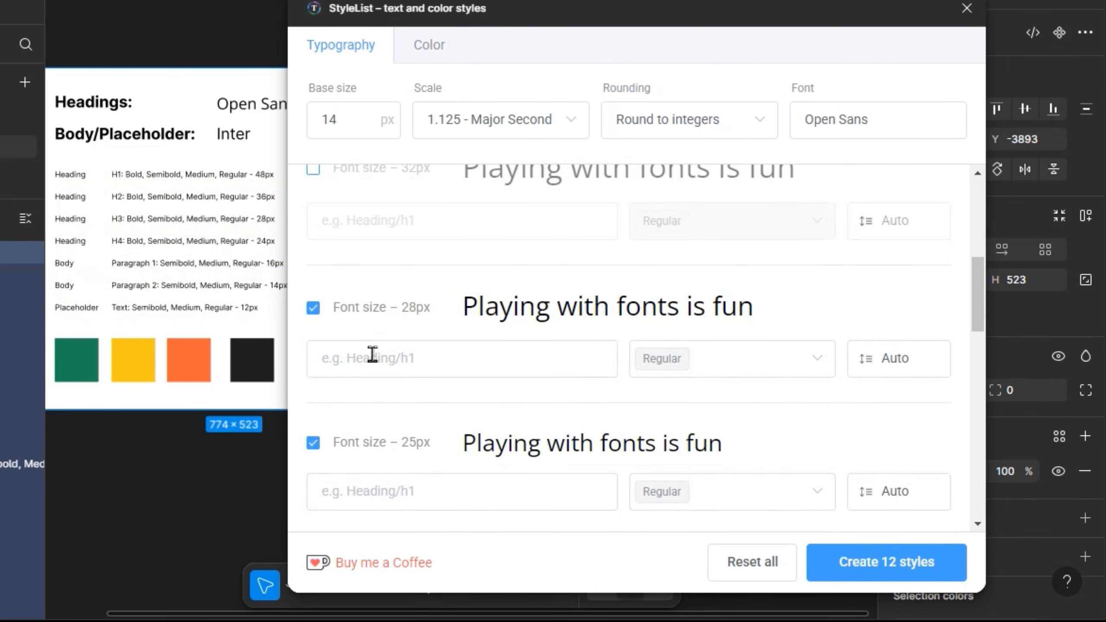
left_click(392, 368)
type("He")
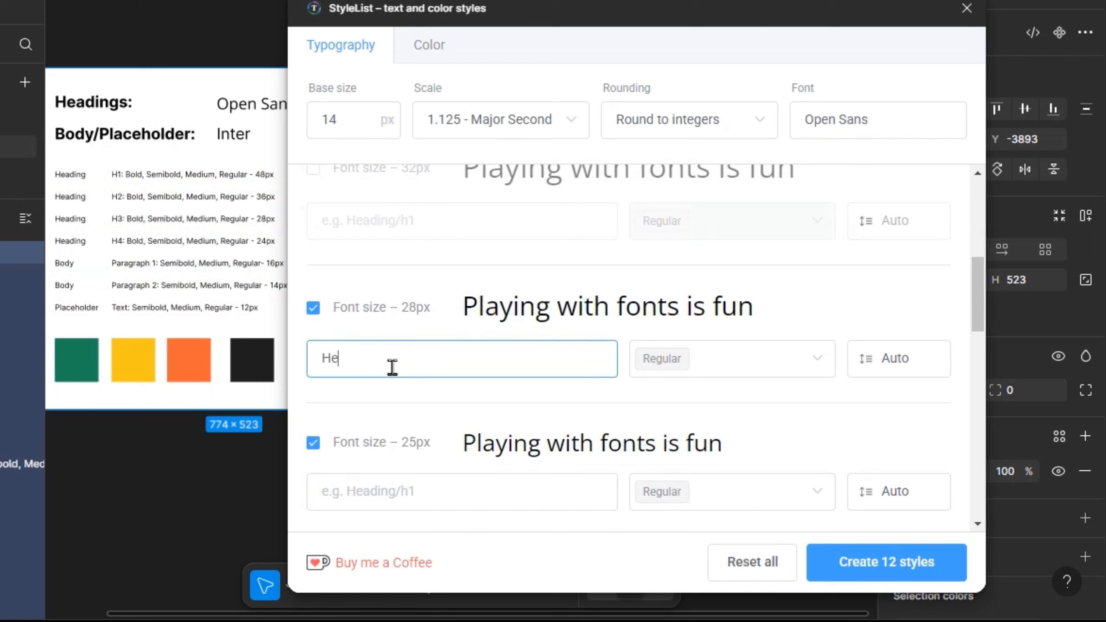
type("ading/H3")
- Add the SemiBold and Bold weights to the Heading/H3 style alongside Regular
left_click(816, 361)
scroll(732, 292, "down", 2)
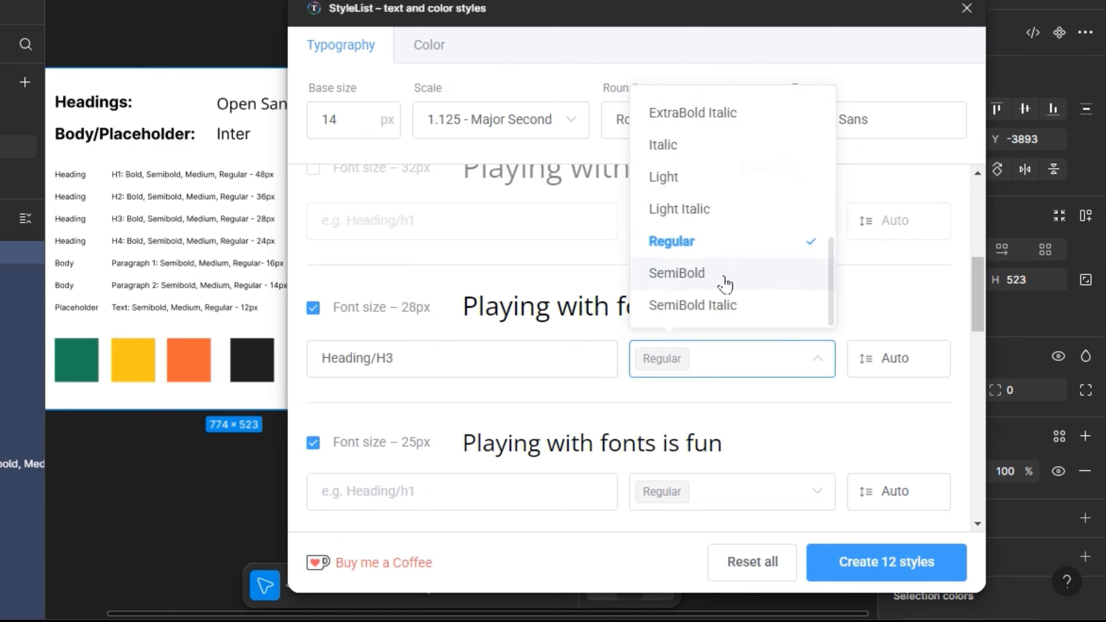
left_click(725, 284)
scroll(740, 250, "up", 5)
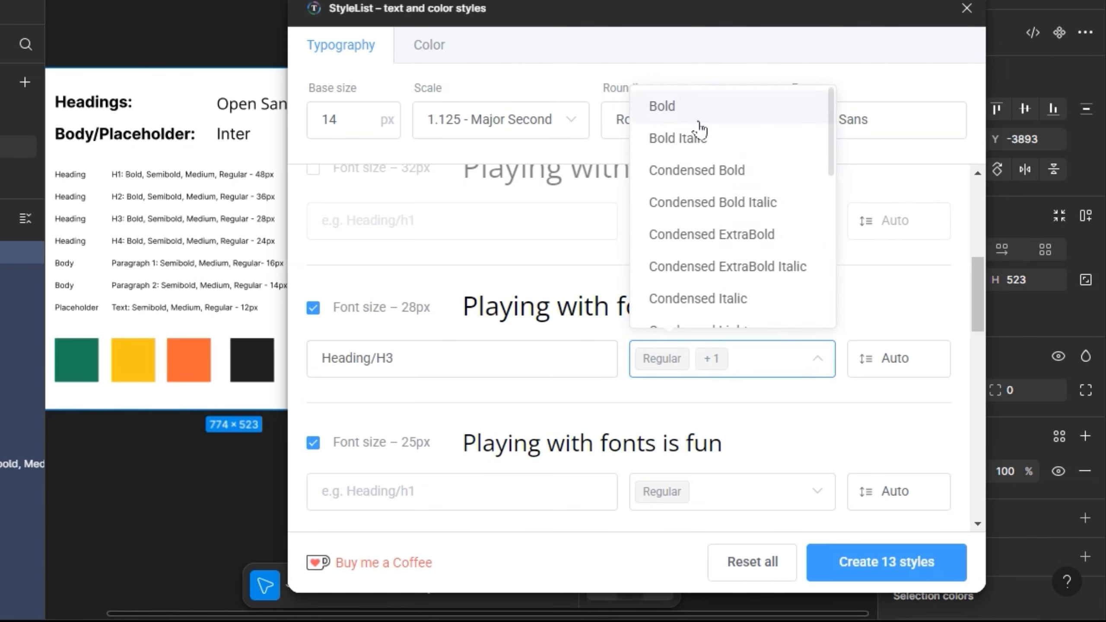
left_click(714, 109)
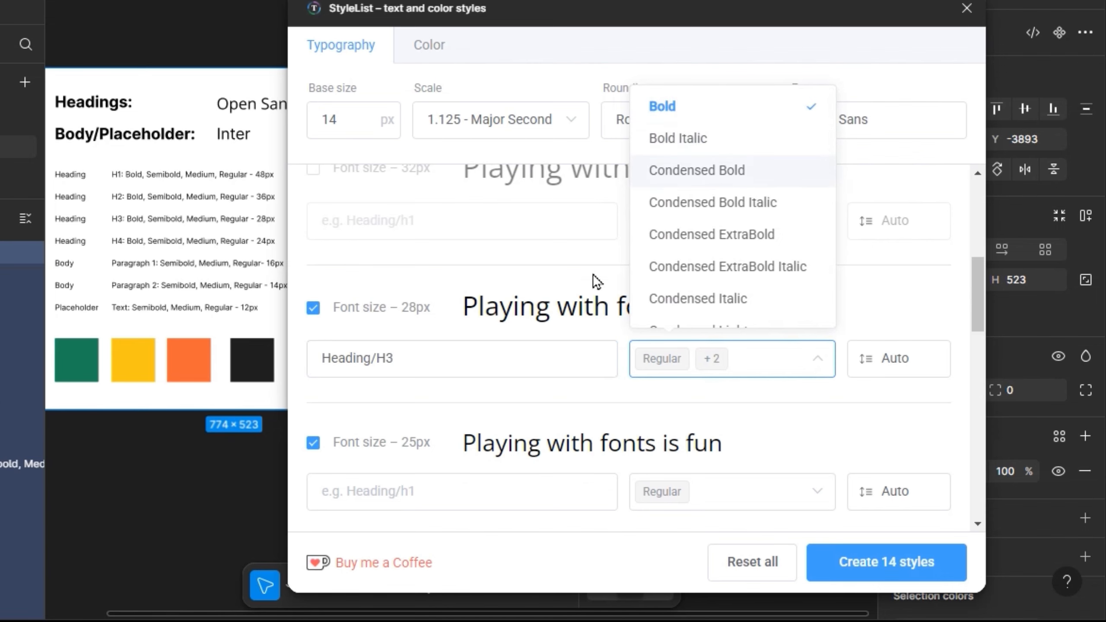
left_click(597, 294)
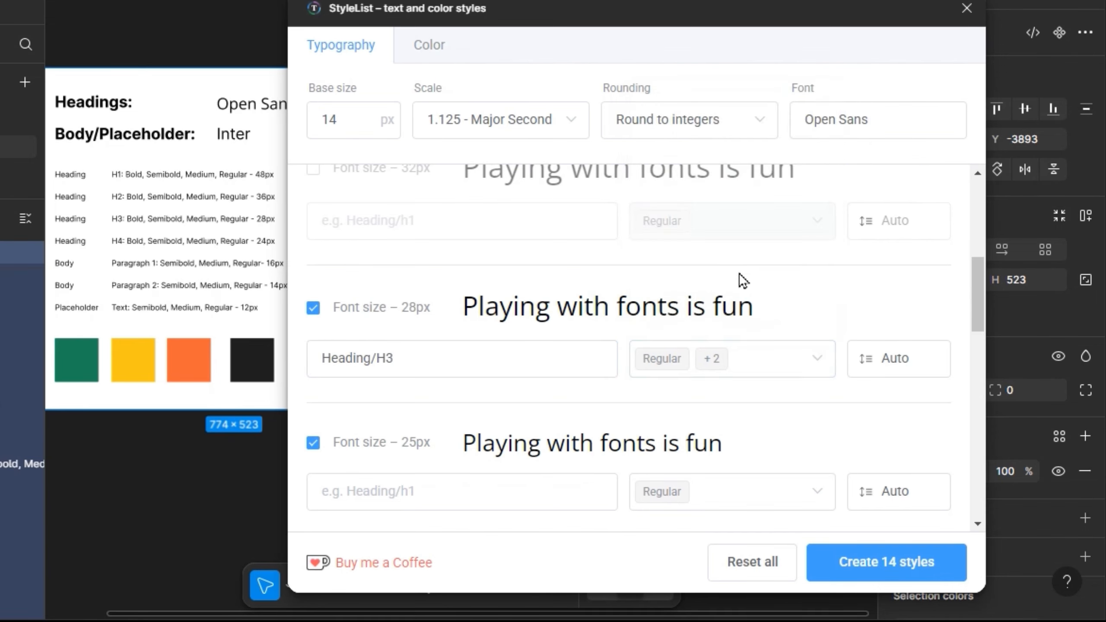
- Review which font weights are selected for the Heading/H2 style
scroll(735, 270, "up", 4)
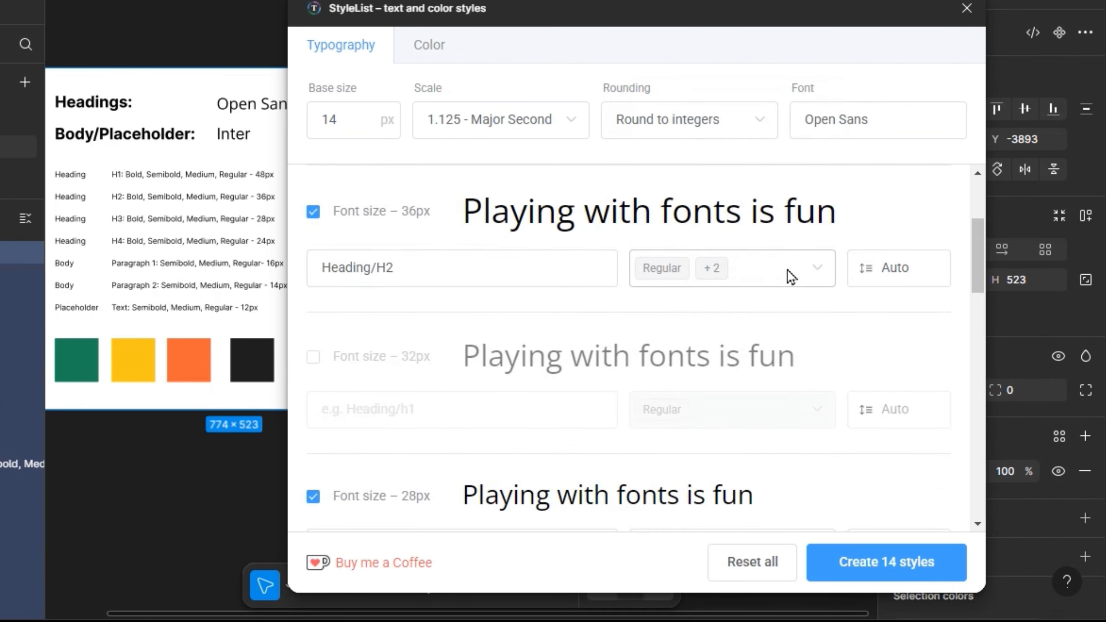
left_click(815, 270)
scroll(715, 505, "down", 2)
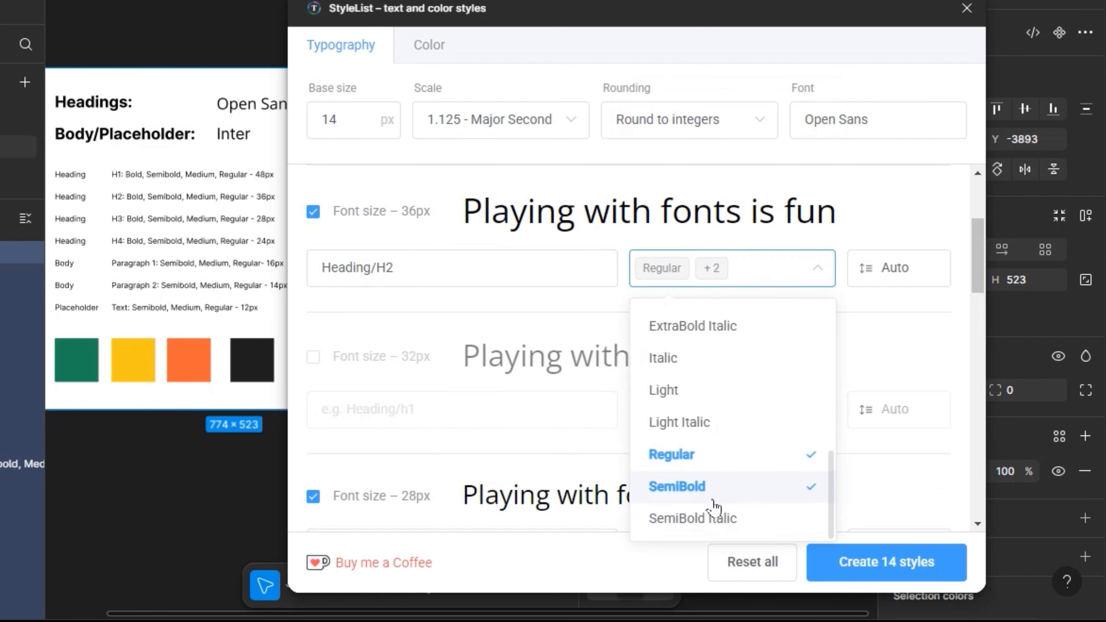
scroll(716, 505, "up", 3)
left_click(877, 330)
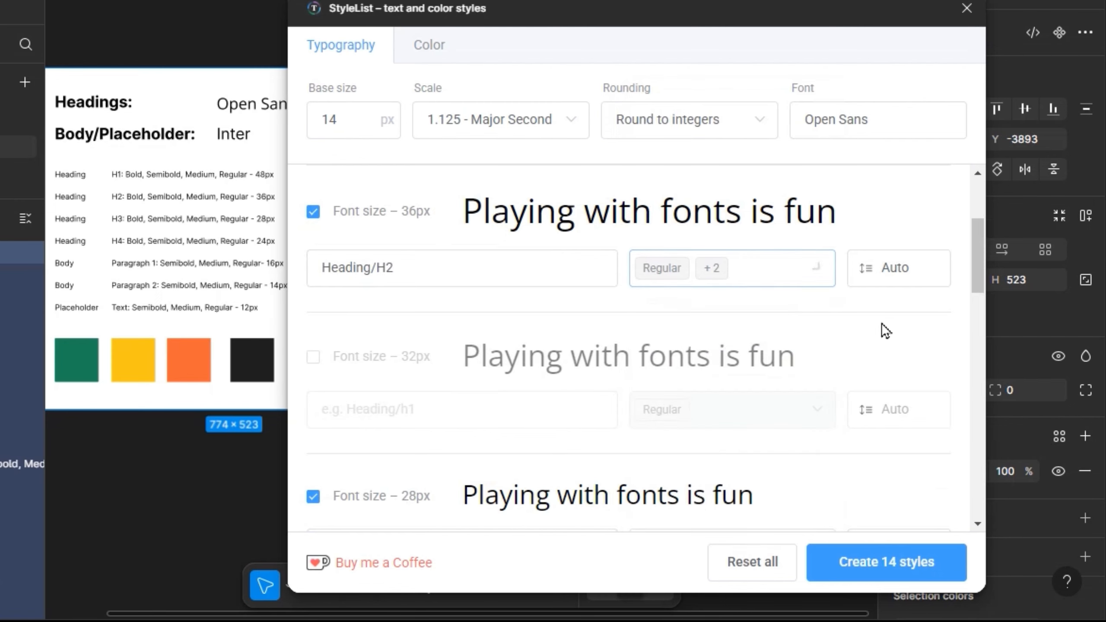
- Exclude the 25, 22, 20, 18, 16, 14, 12 and 11 px sizes from the styles
scroll(605, 394, "down", 2)
scroll(605, 394, "down", 3)
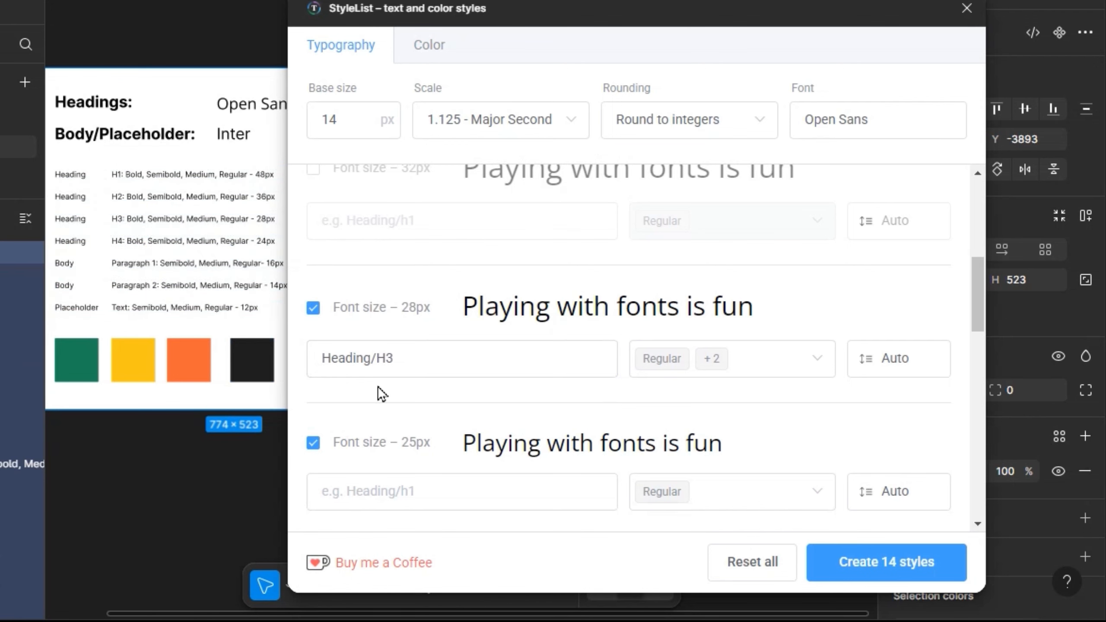
scroll(377, 386, "down", 6)
scroll(390, 321, "up", 2)
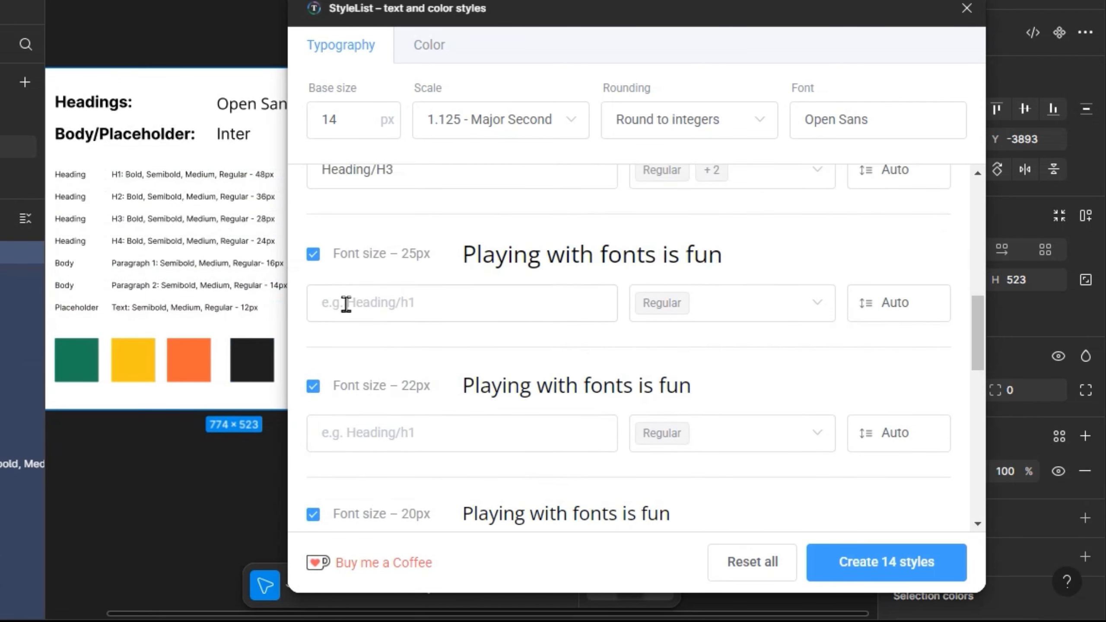
left_click(314, 254)
left_click(313, 386)
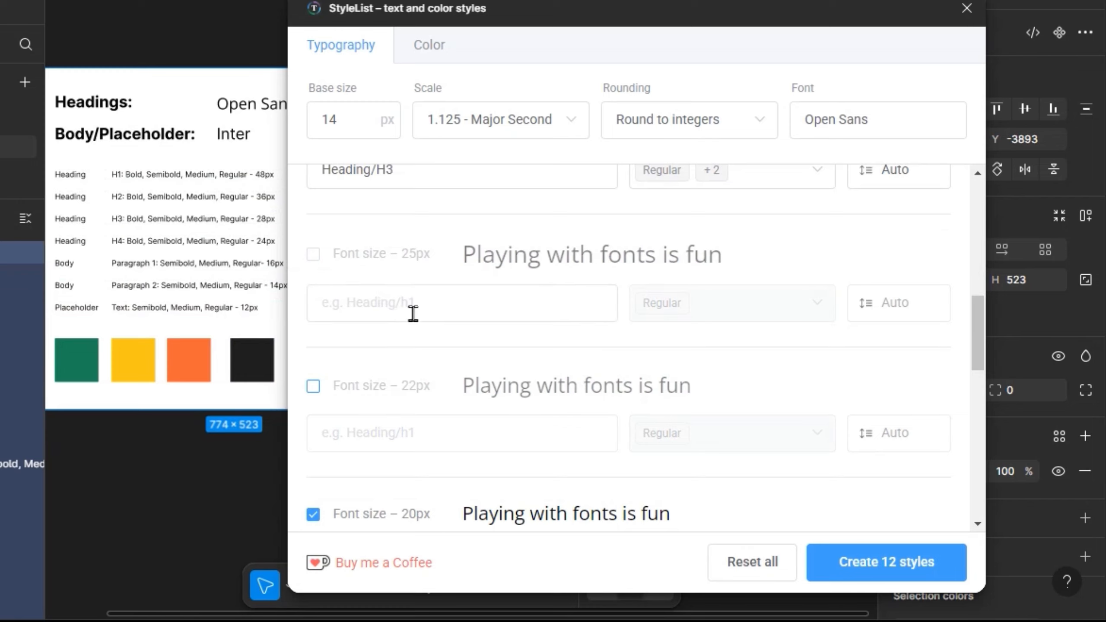
scroll(374, 330, "down", 6)
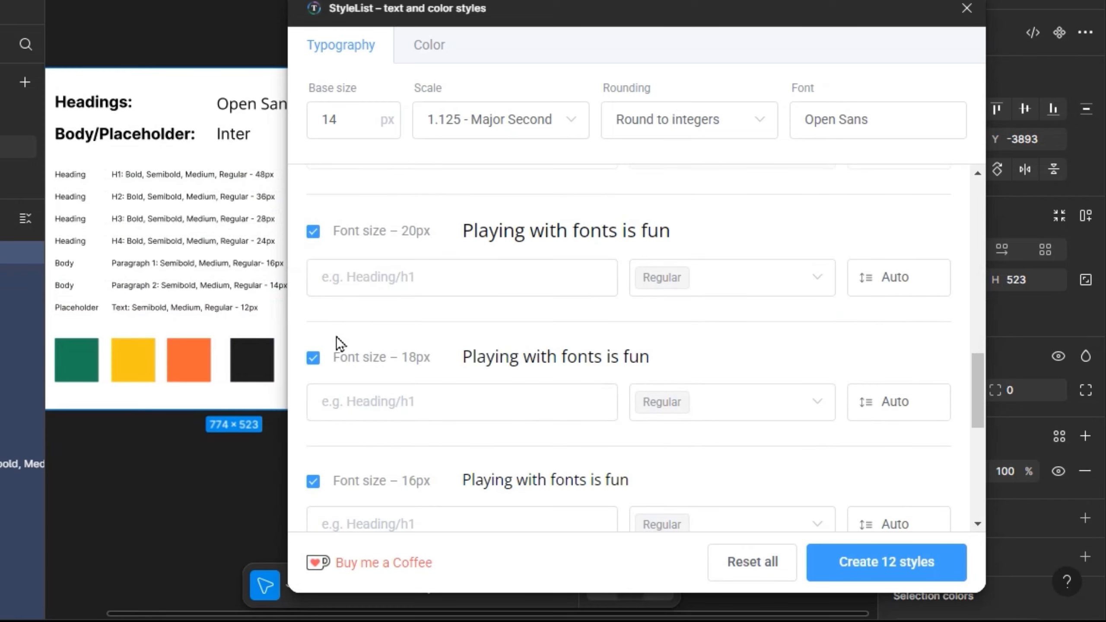
left_click(313, 232)
left_click(314, 360)
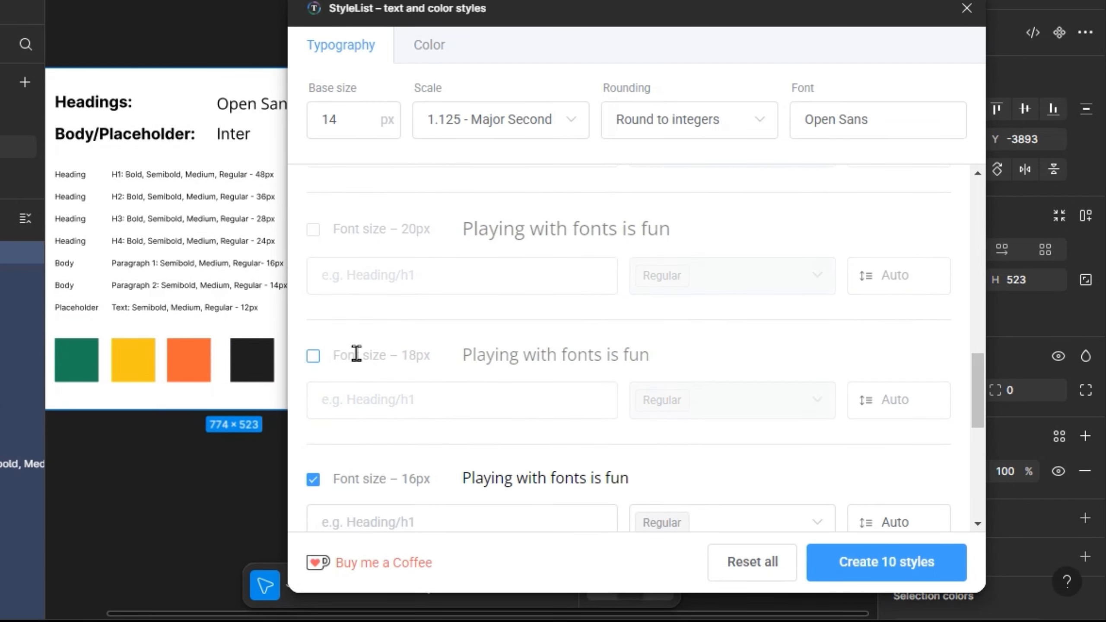
scroll(344, 335, "down", 4)
left_click(314, 293)
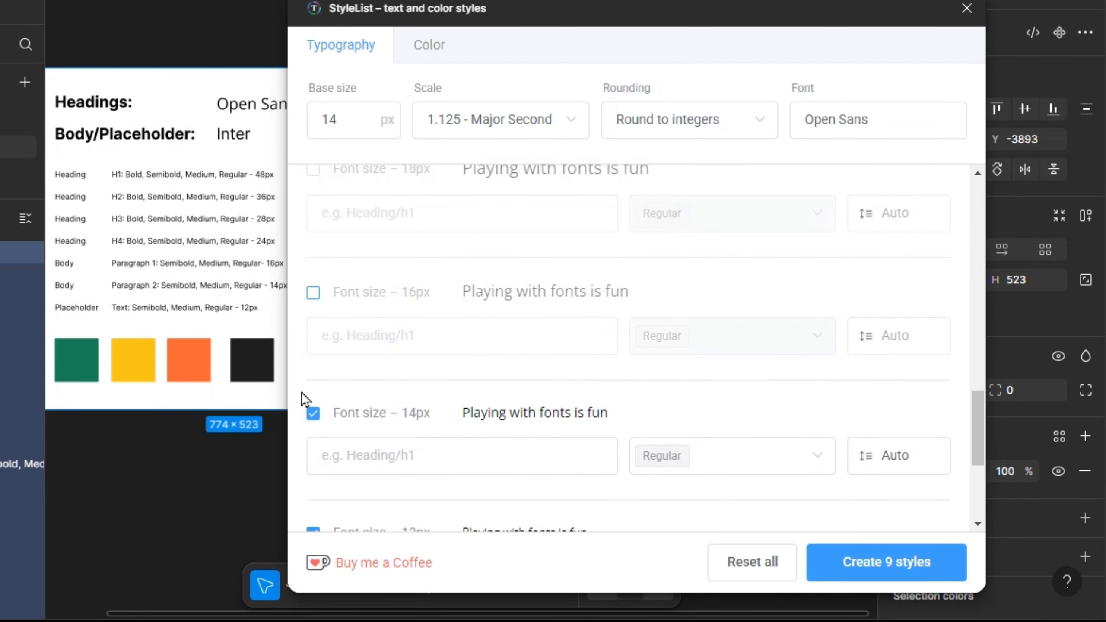
left_click(313, 413)
scroll(357, 370, "down", 4)
left_click(313, 344)
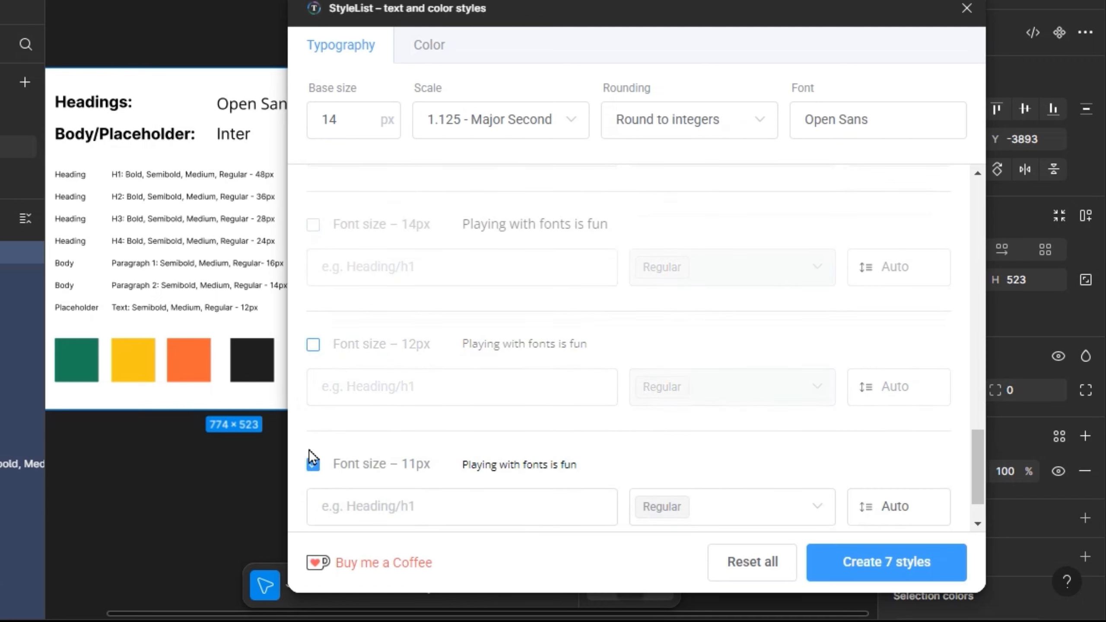
left_click(314, 463)
scroll(425, 396, "down", 1)
- Check the selected Heading/H2 and Heading/H3 entries and create their text styles with the plugin
scroll(497, 381, "up", 15)
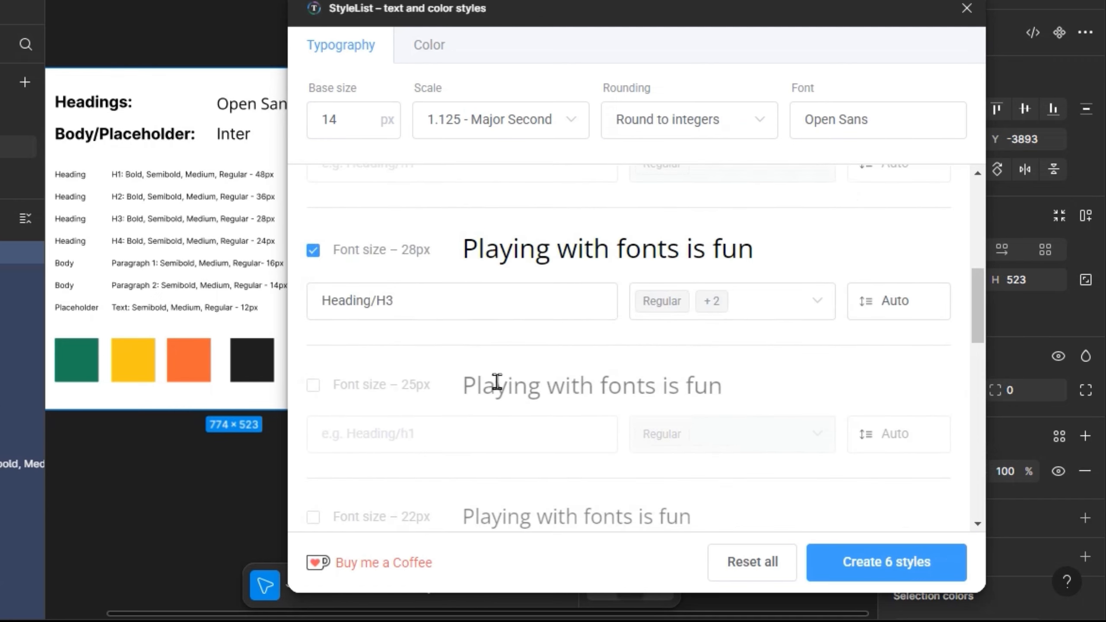
scroll(497, 380, "up", 7)
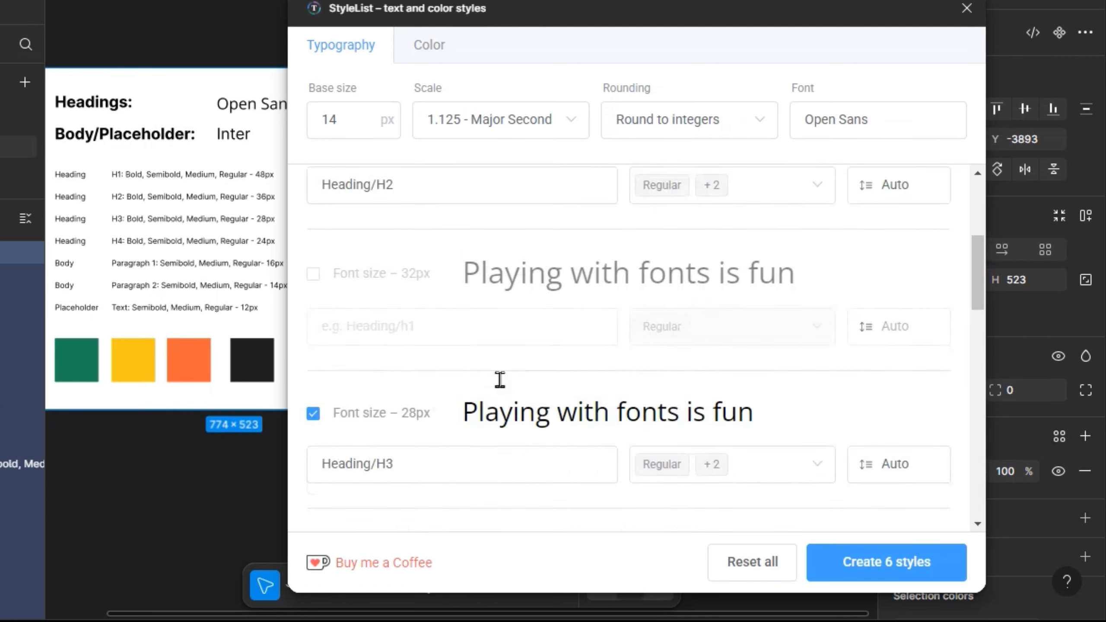
left_click(896, 570)
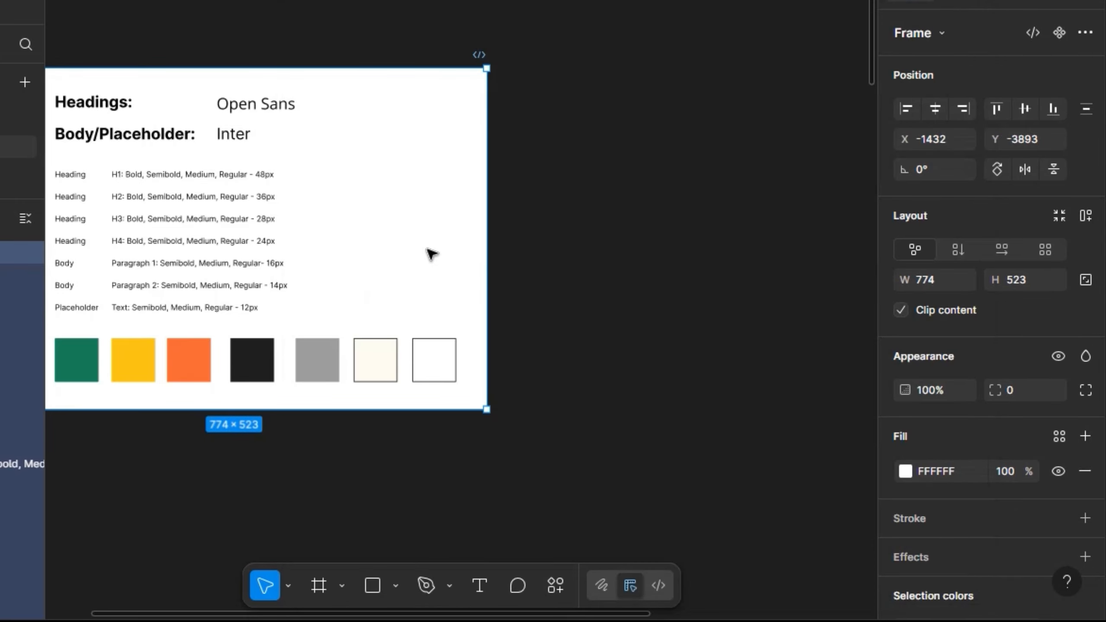
- Create a text style named Heading/H4: Regular using Open Sans Regular at size 24
left_click(705, 295)
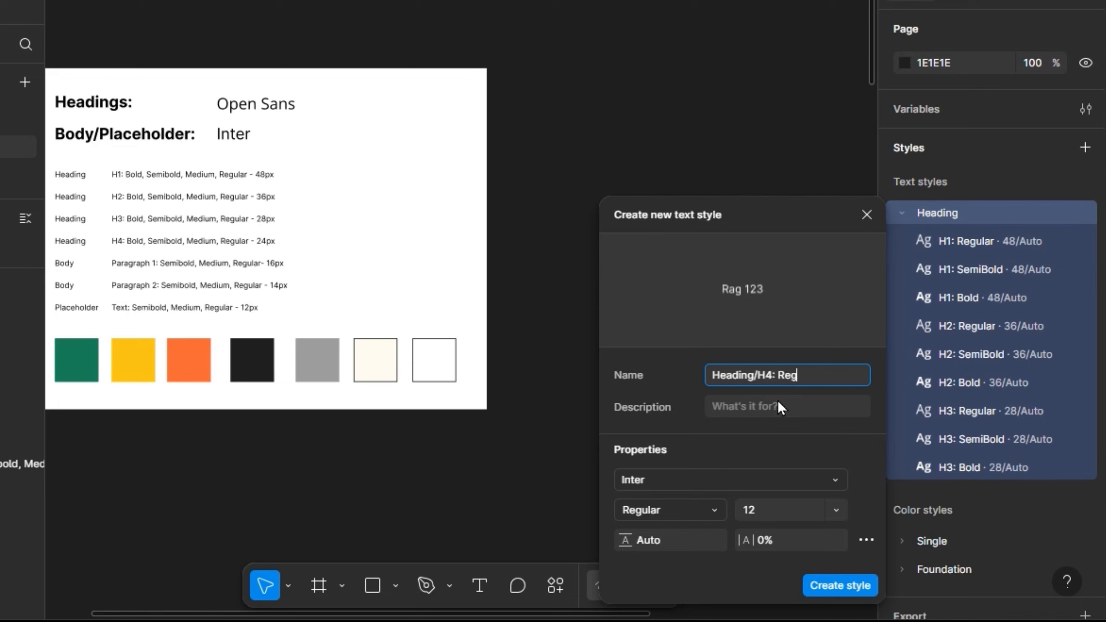
type("ular")
left_click(676, 481)
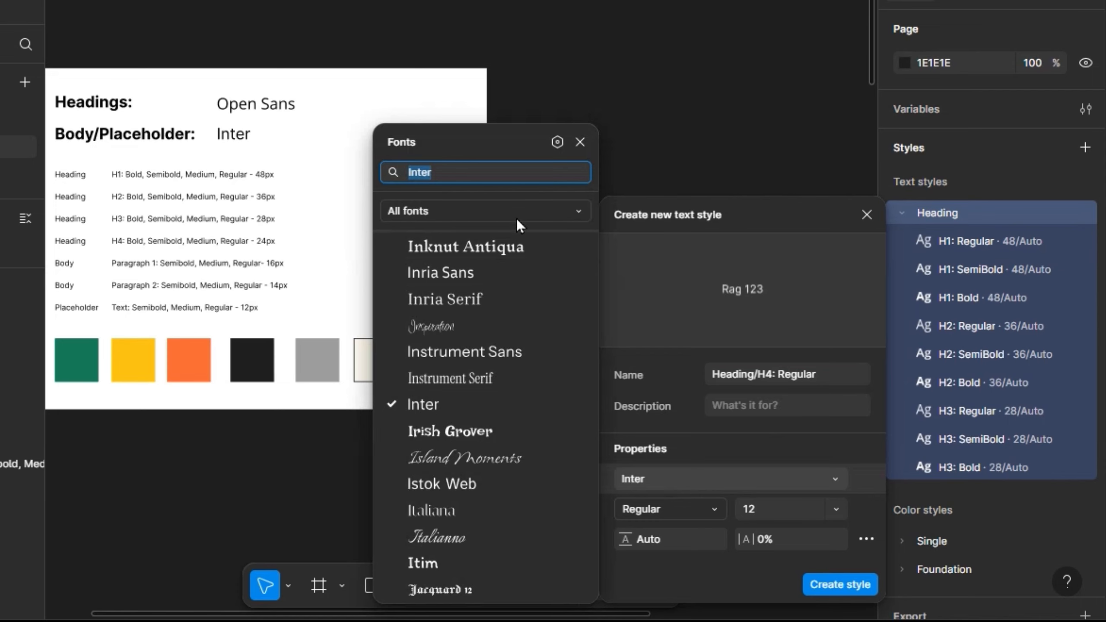
type("Open")
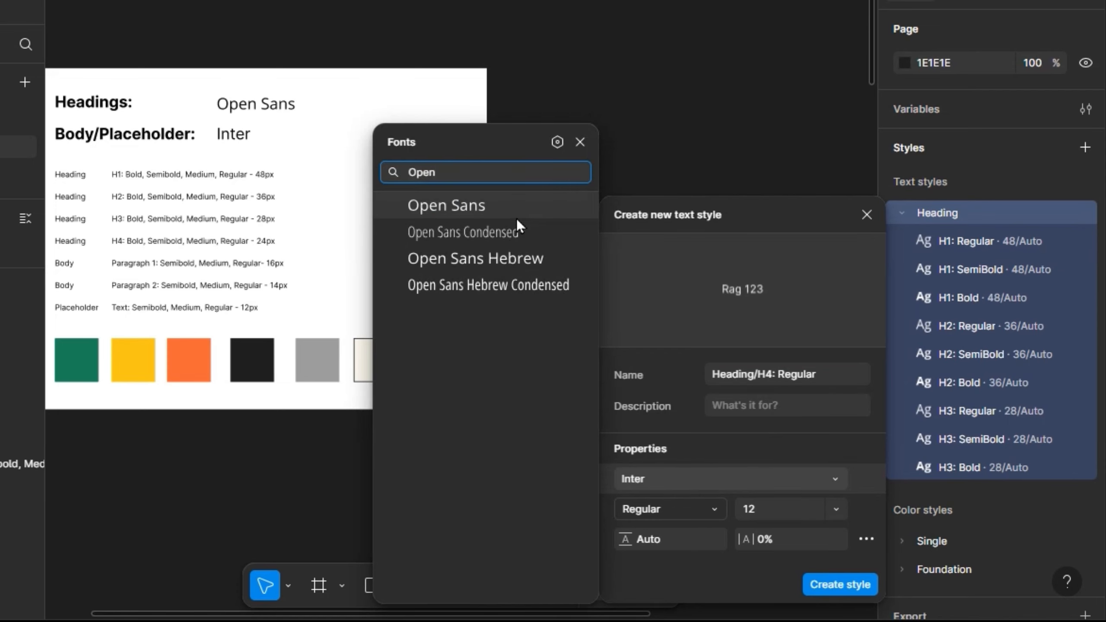
left_click(515, 216)
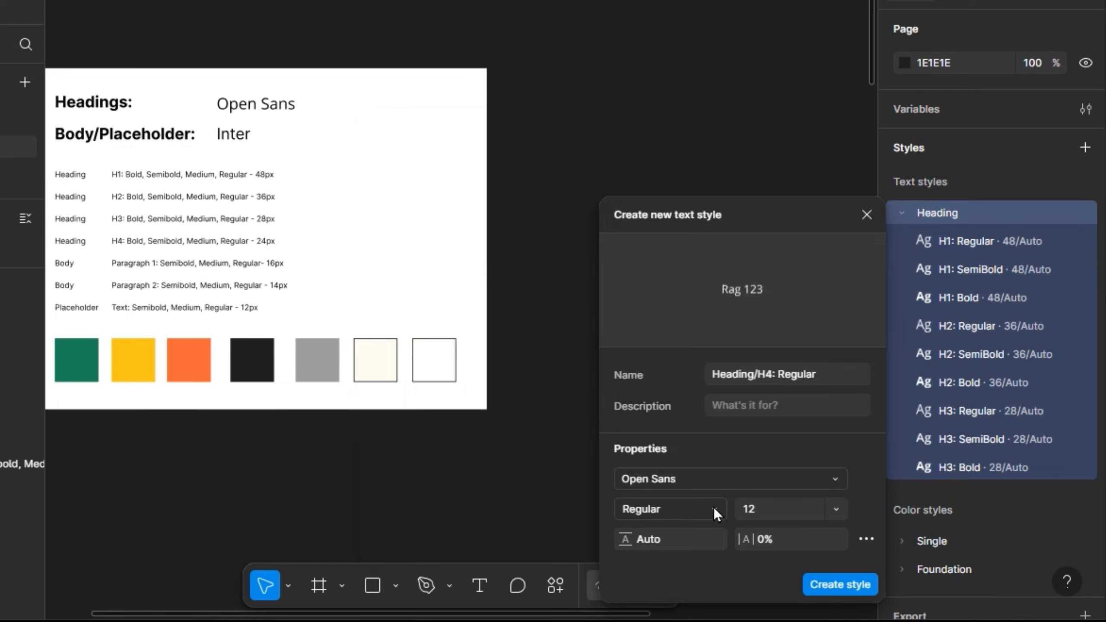
left_click(762, 508)
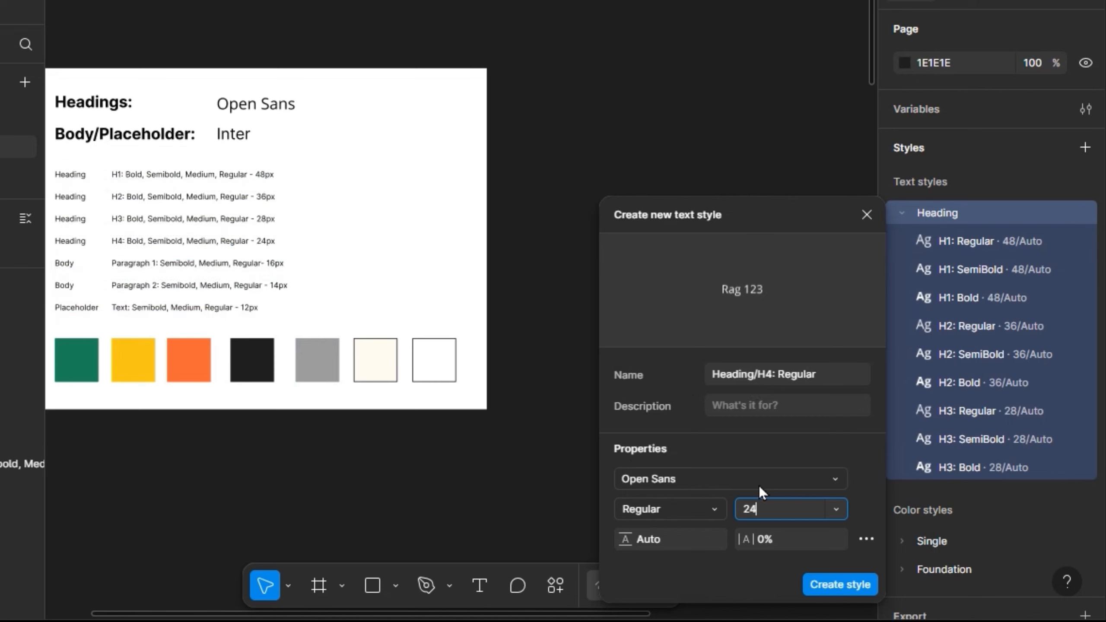
key("Return")
left_click(832, 585)
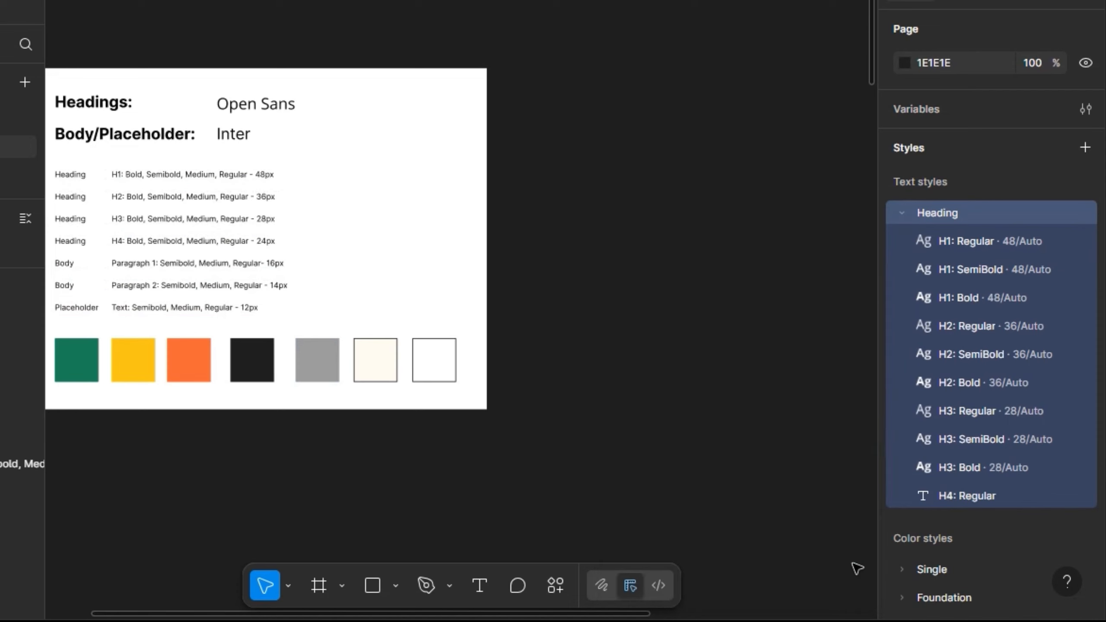
- Create a Heading/H4: SemiBold text style using Open Sans SemiBold at size 24
left_click(1084, 213)
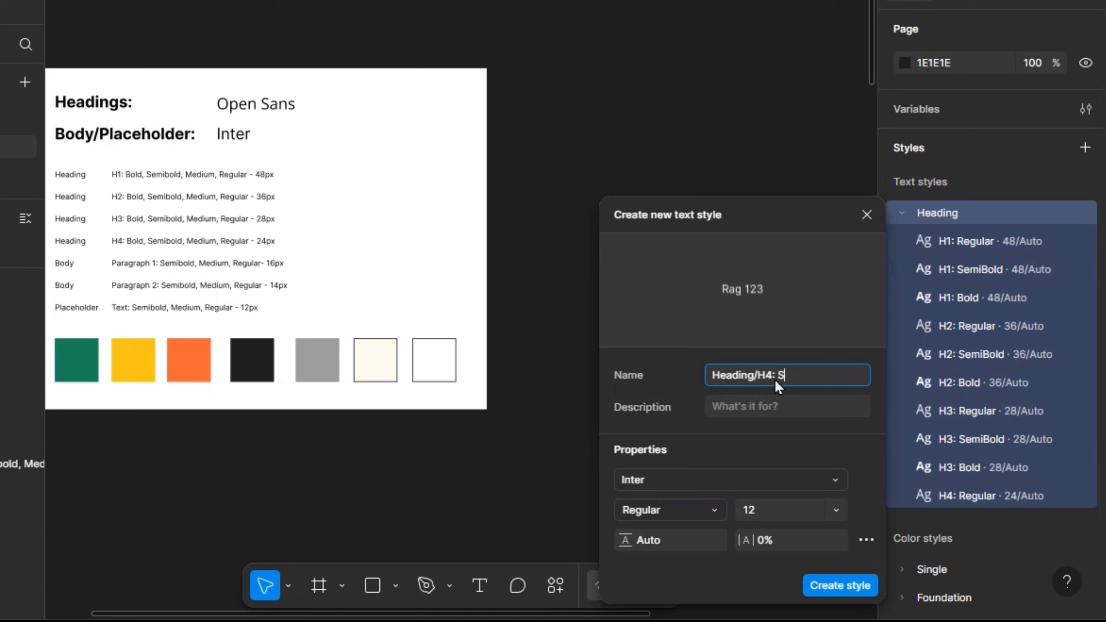
type("H4: SemiBold")
left_click(699, 475)
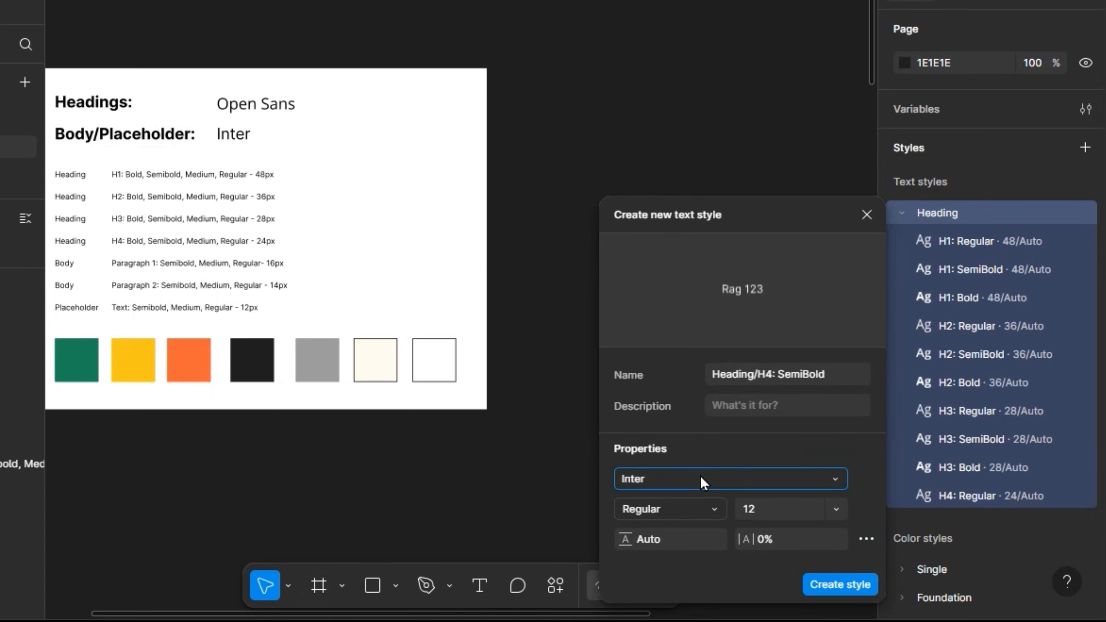
type("open Sa")
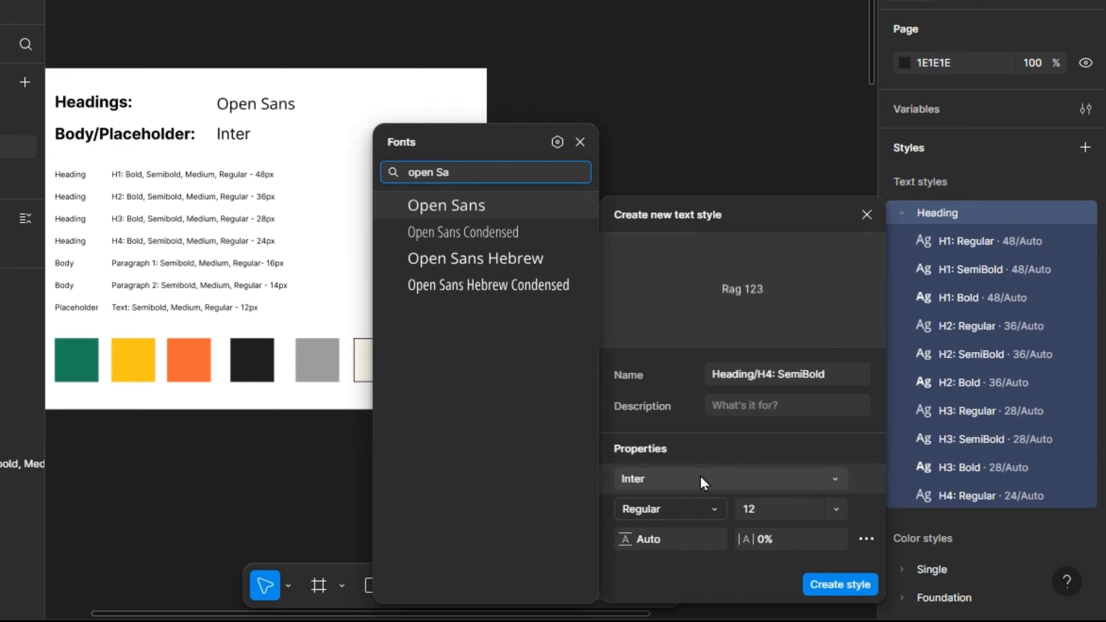
key("Return")
left_click(698, 511)
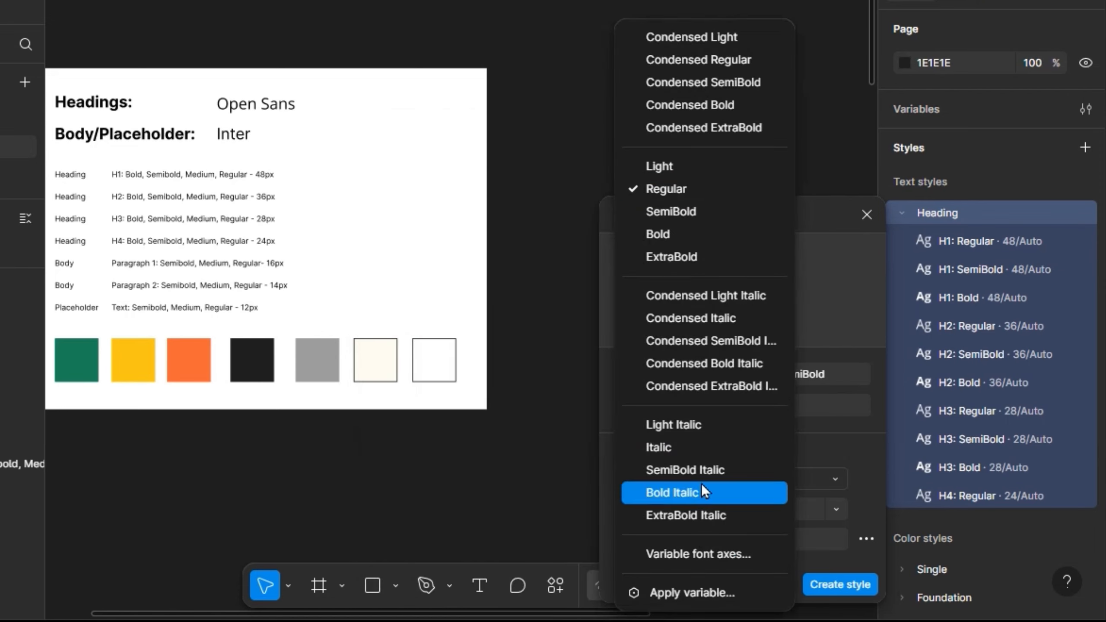
left_click(686, 222)
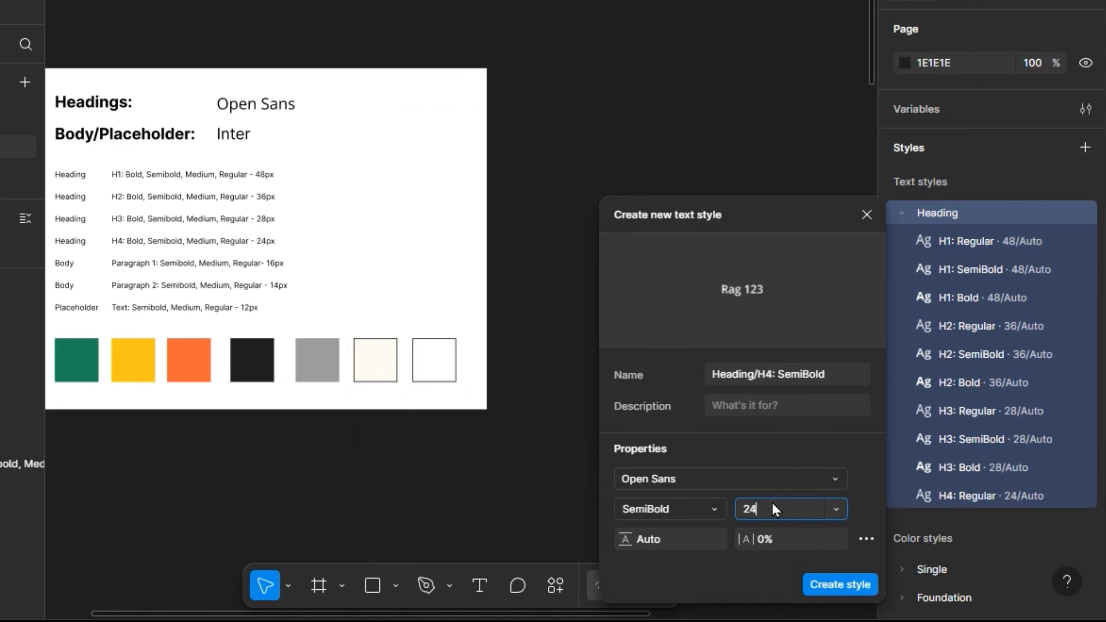
key("Return")
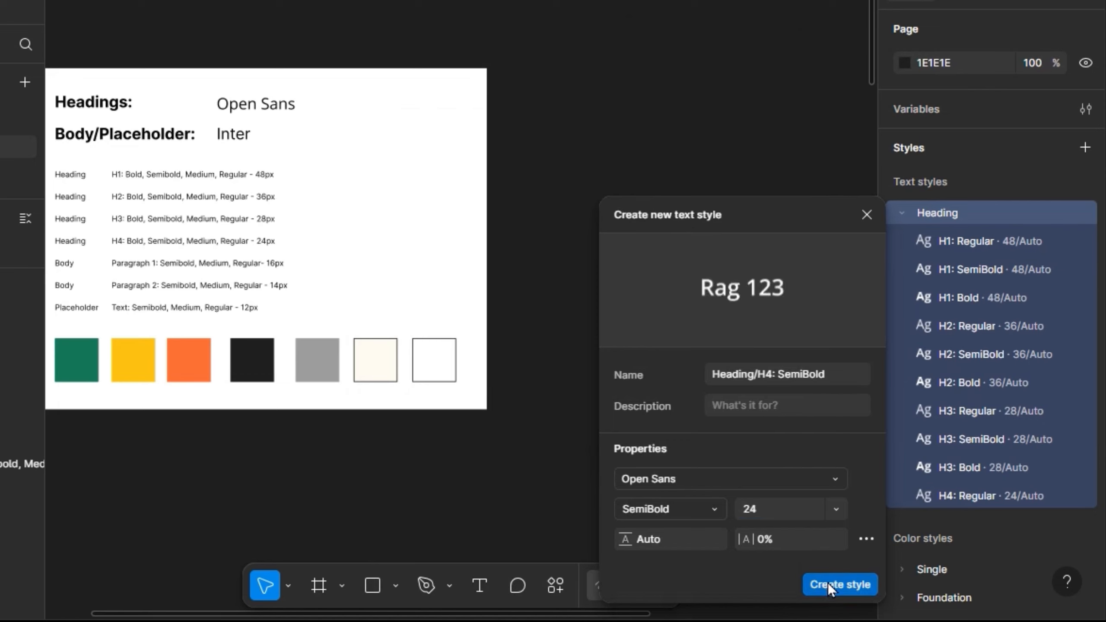
left_click(827, 584)
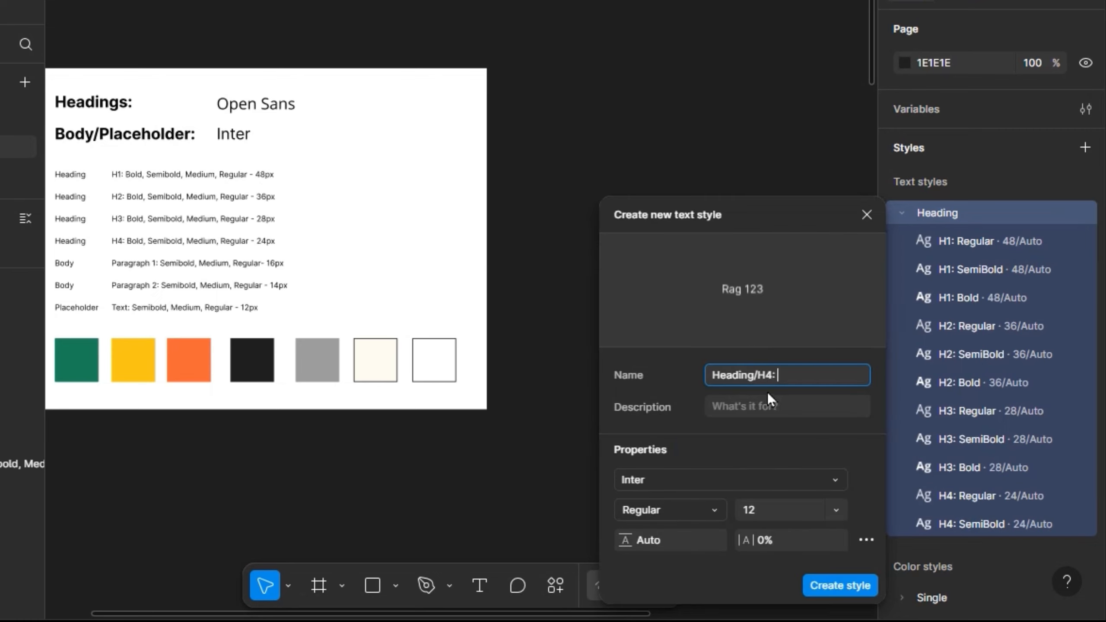
- Create a Heading/H4: Bold text style using Open Sans Bold at size 24
left_click(684, 475)
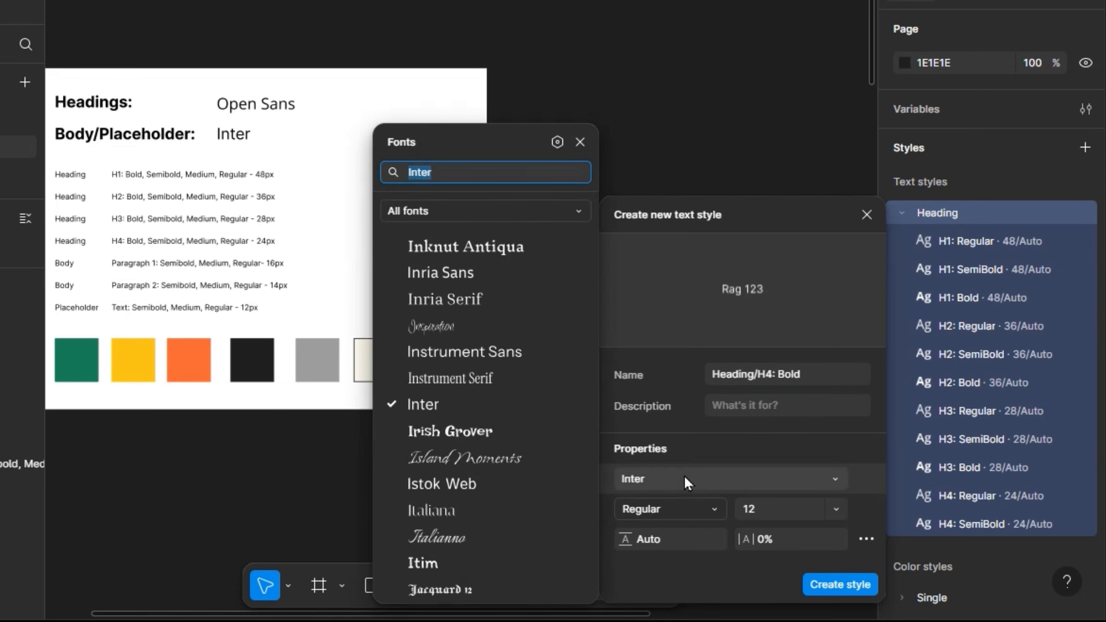
type("open")
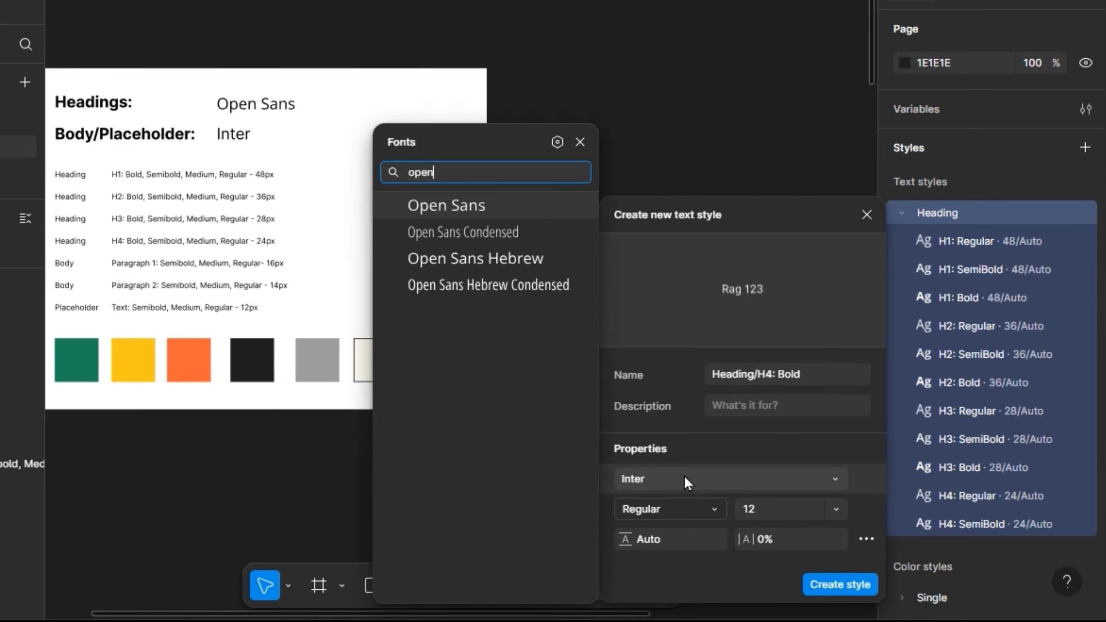
key("Return")
left_click(691, 505)
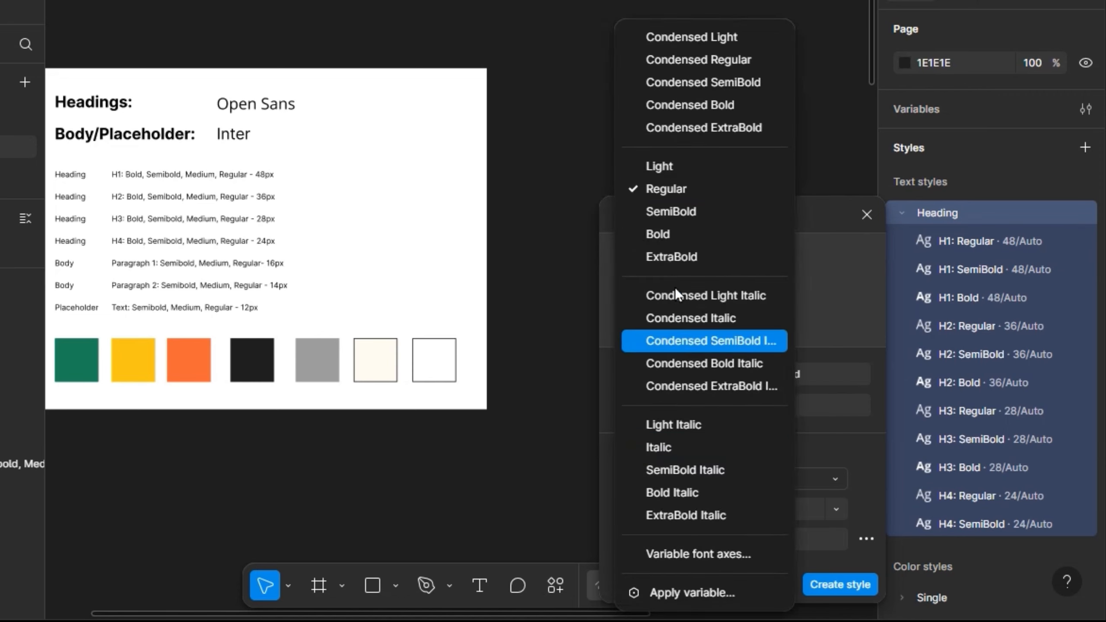
left_click(684, 236)
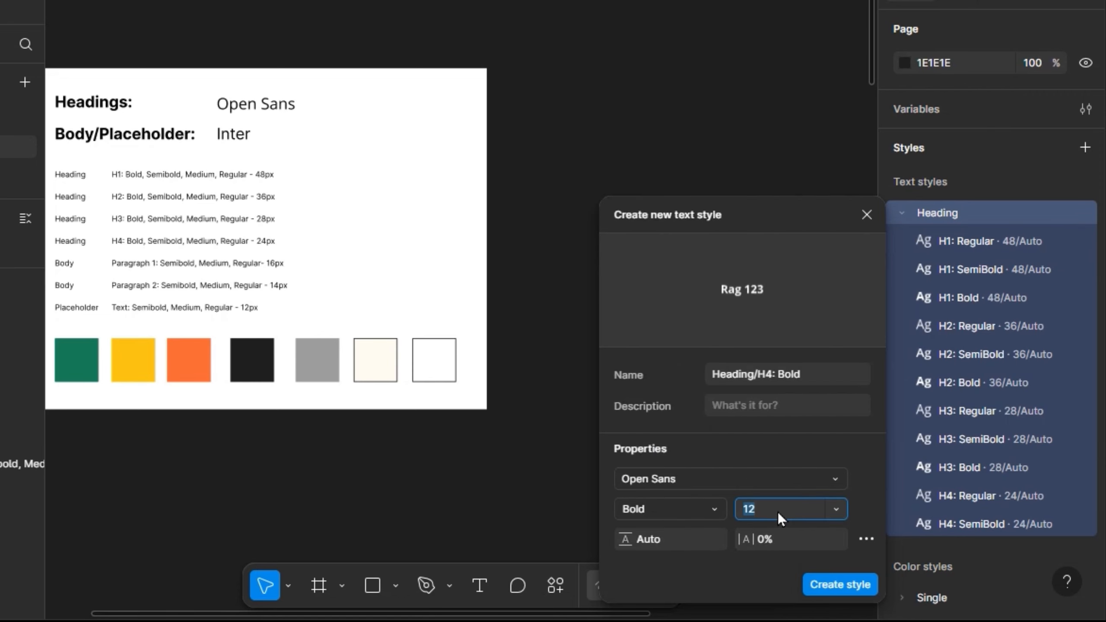
type("24")
key("Return")
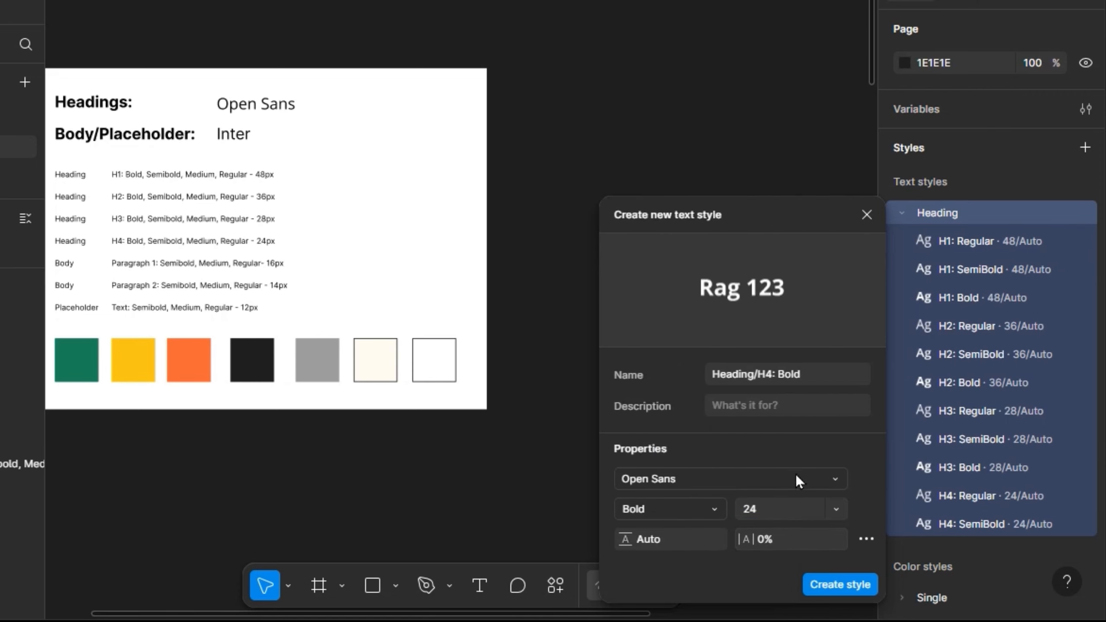
left_click(840, 584)
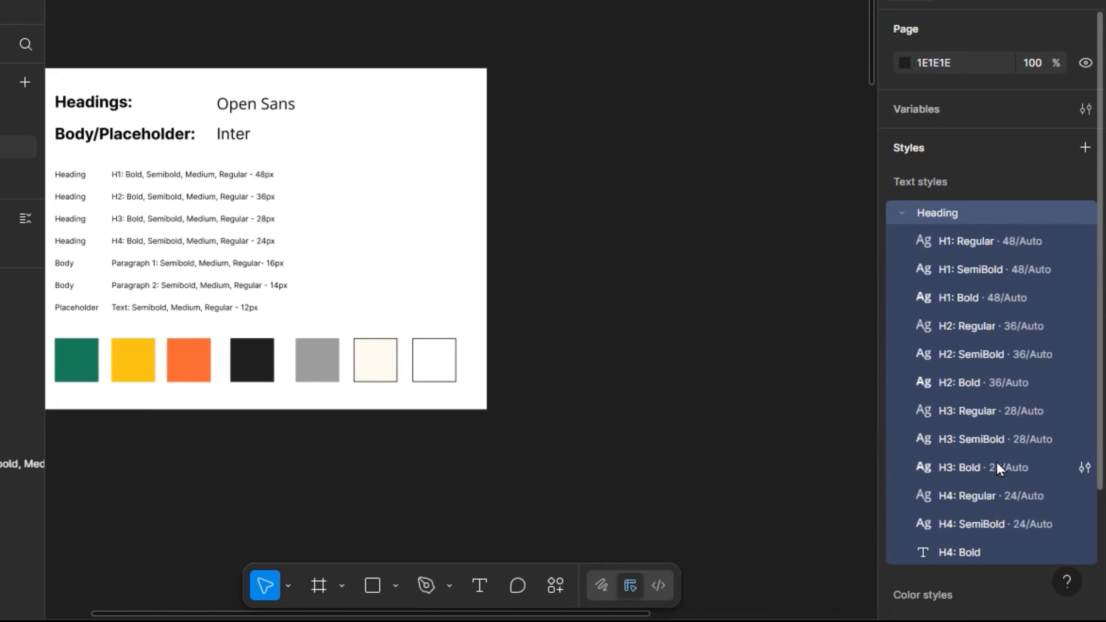
- Collapse the Heading text style group and launch the StyleList plugin
left_click(905, 220)
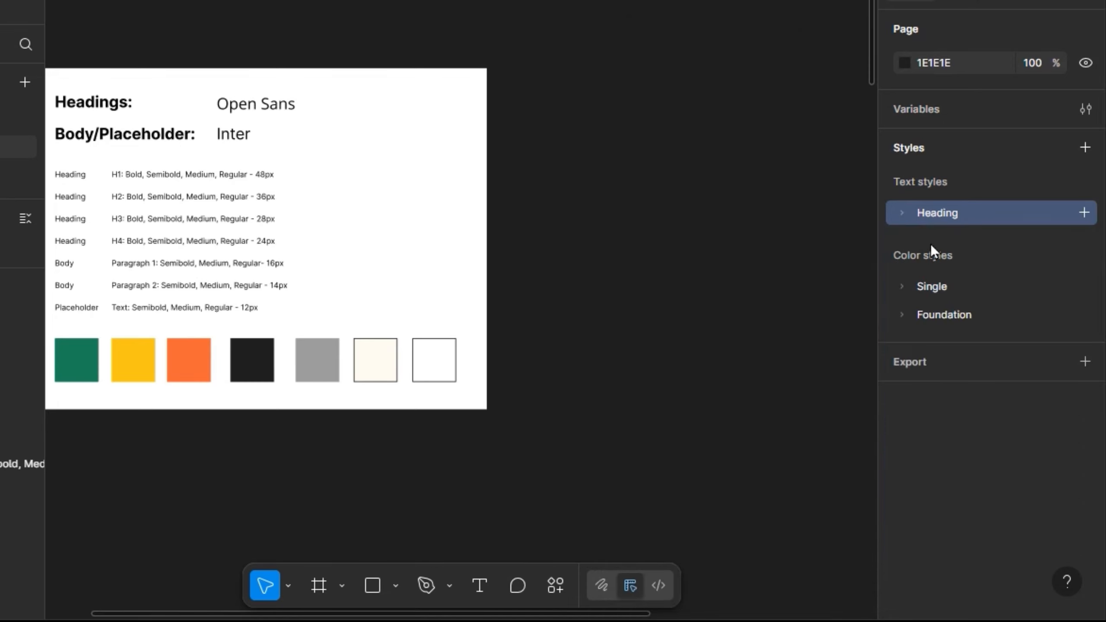
scroll(311, 300, "left", 2)
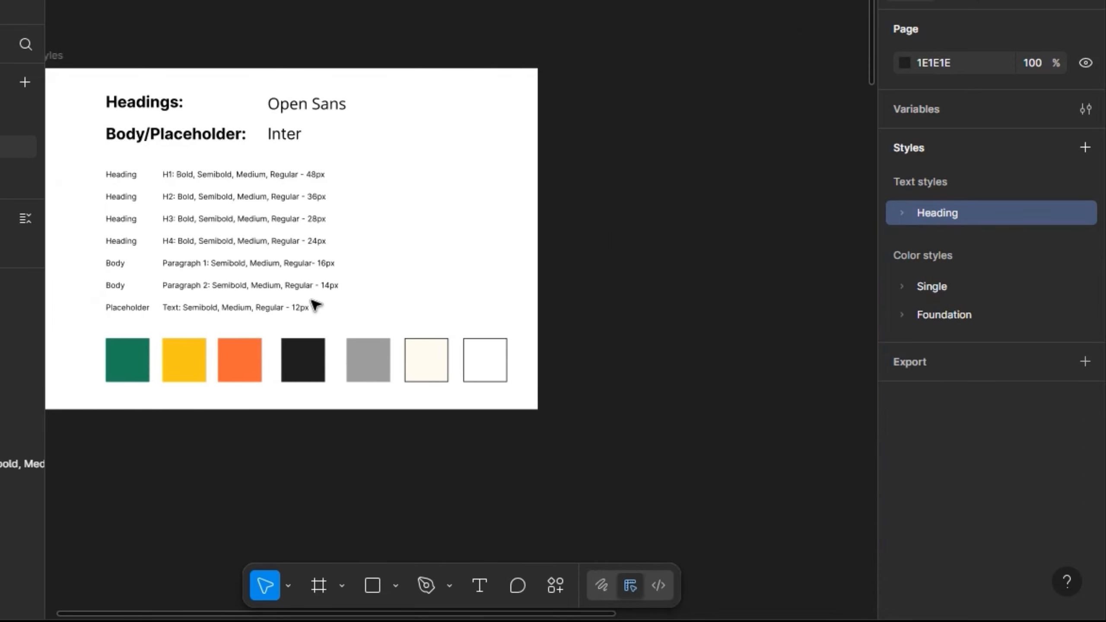
scroll(311, 300, "right", 1)
scroll(458, 267, "right", 1)
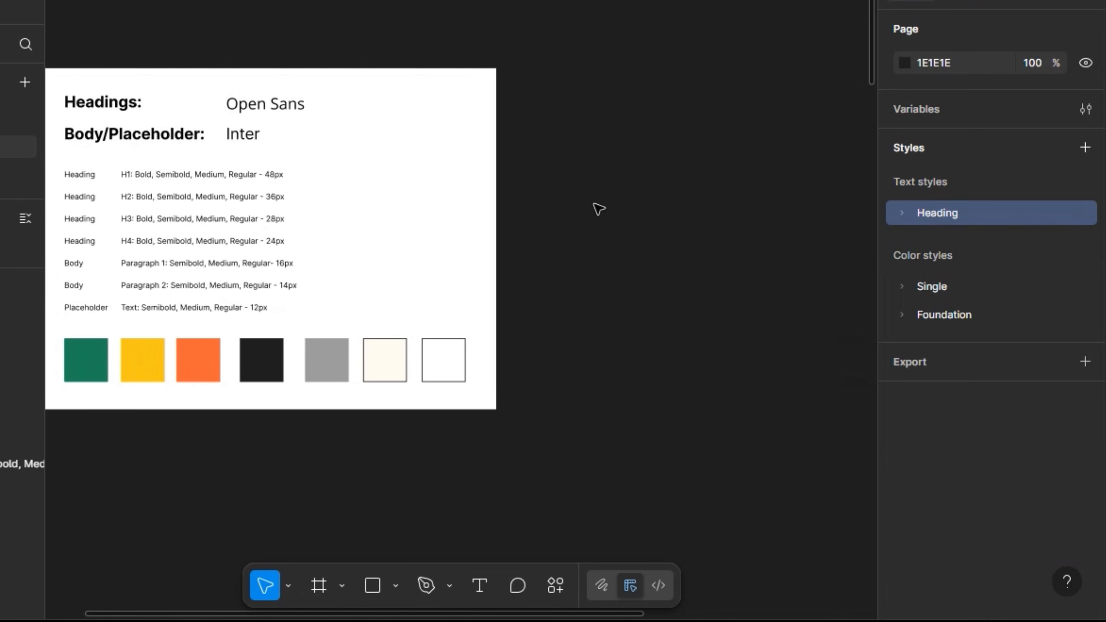
right_click(594, 211)
mouse_move(634, 370)
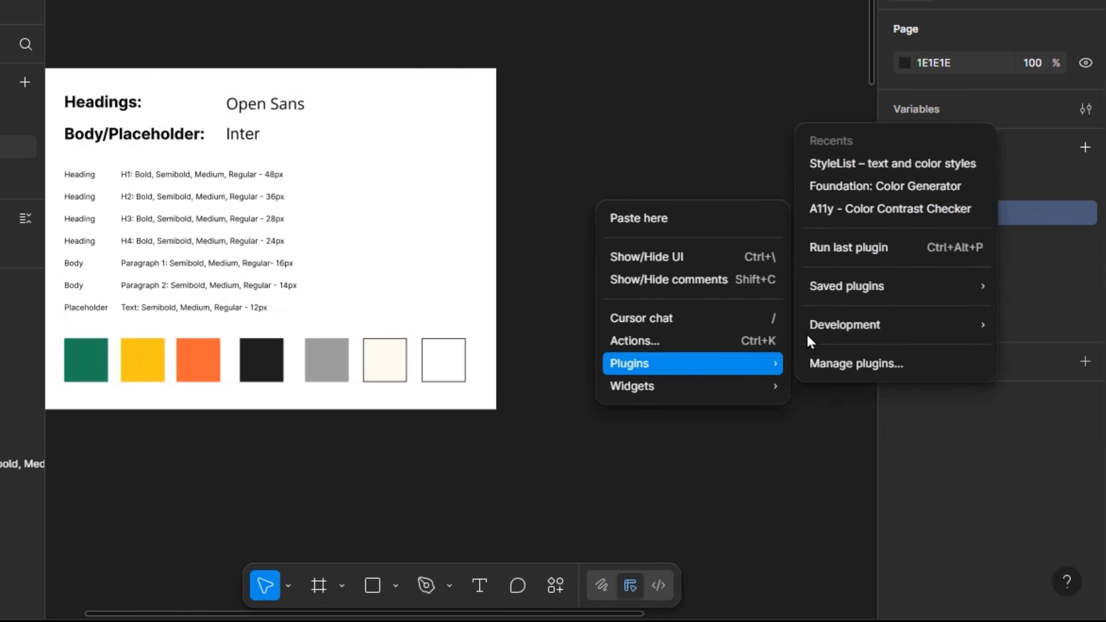
left_click(861, 160)
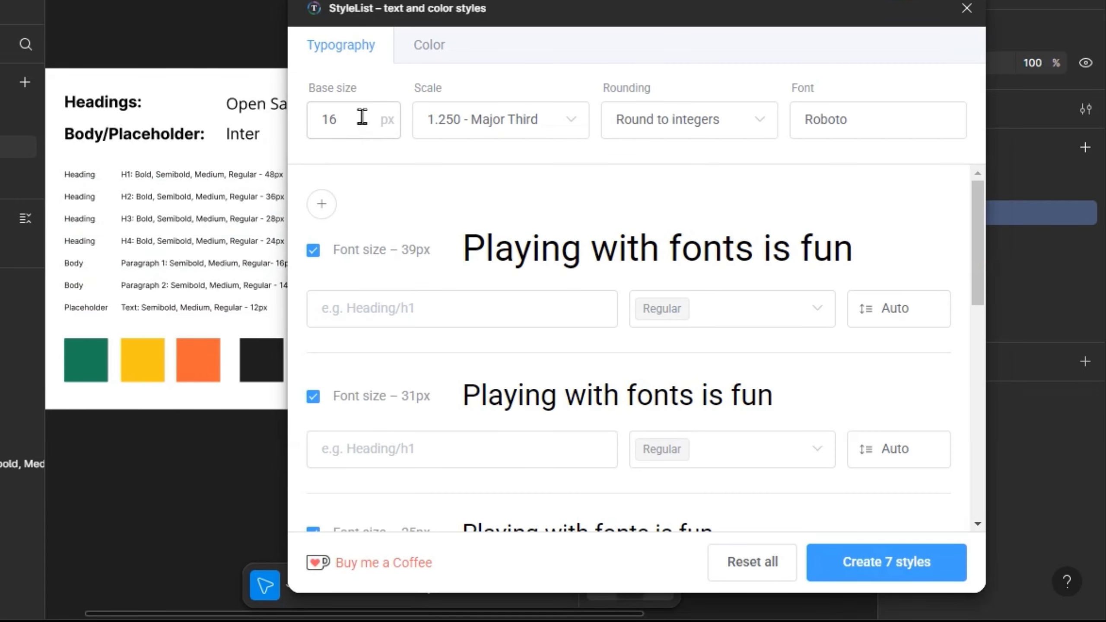
- Set the StyleList typography font to Inter
left_click(872, 120)
key("BackSpace")
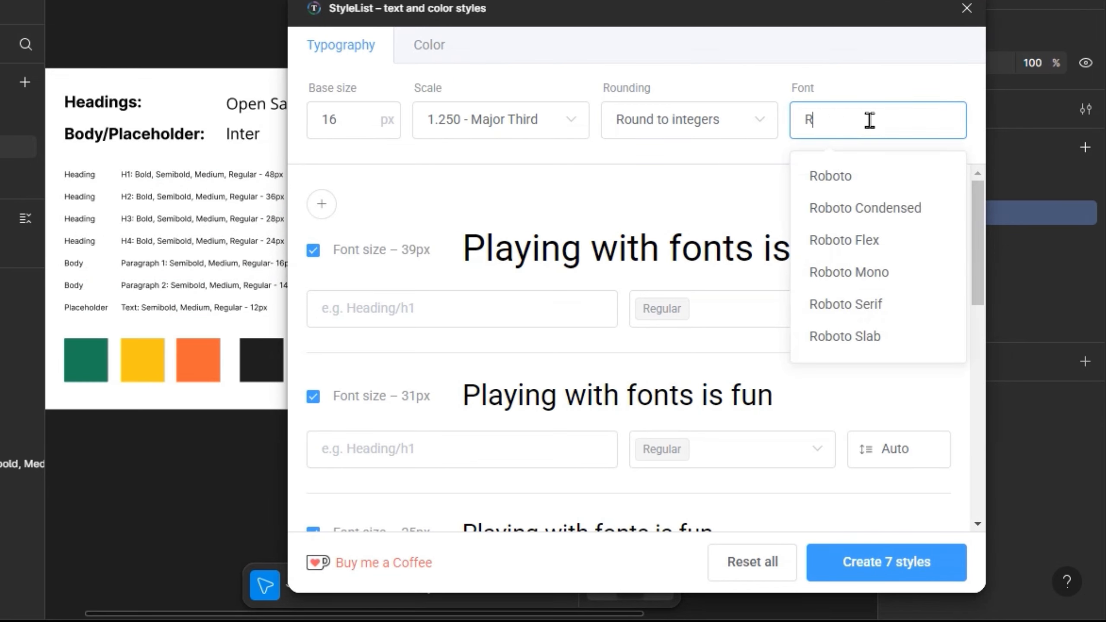
key("BackSpace")
type("inter")
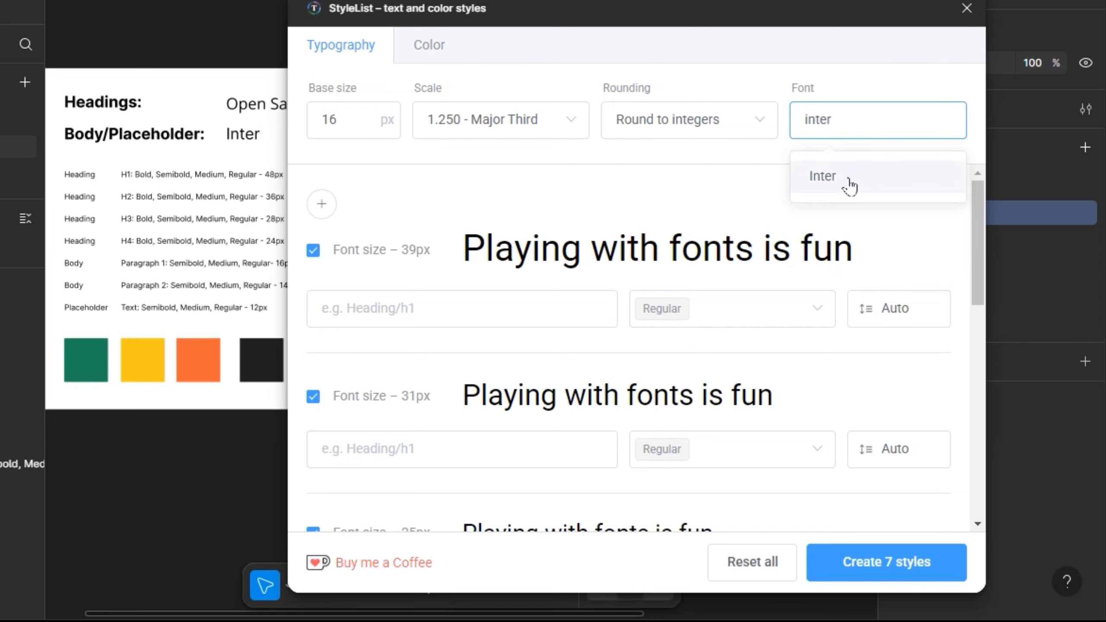
left_click(848, 187)
- Set the base size to 14 px and the scale to 1.125 - Major Second
left_click(386, 131)
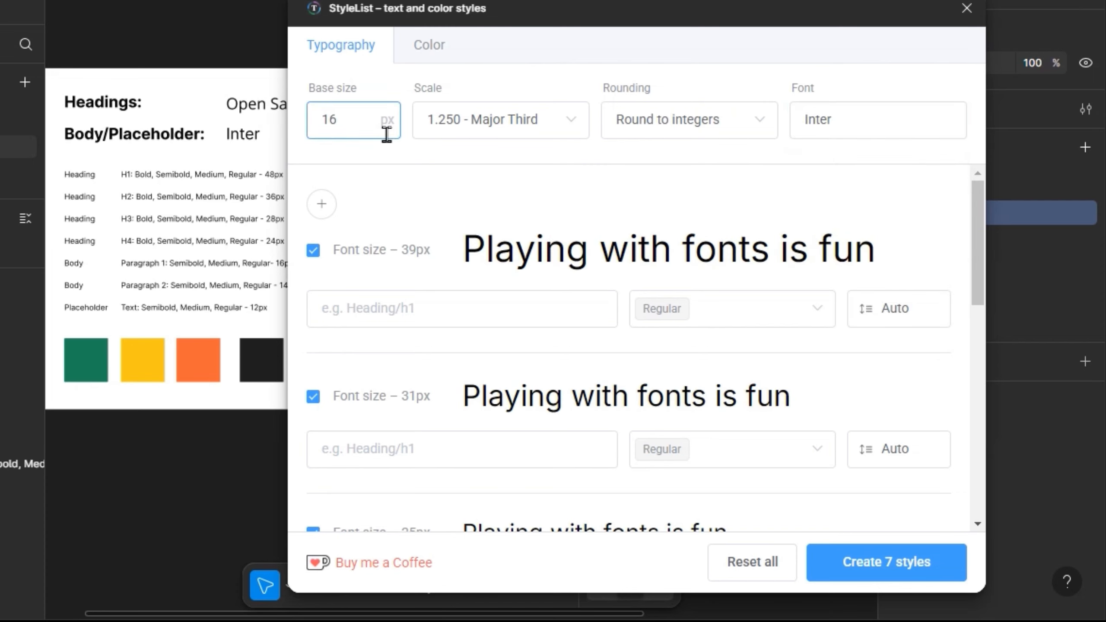
key("BackSpace")
key("BackSpace")
type("14")
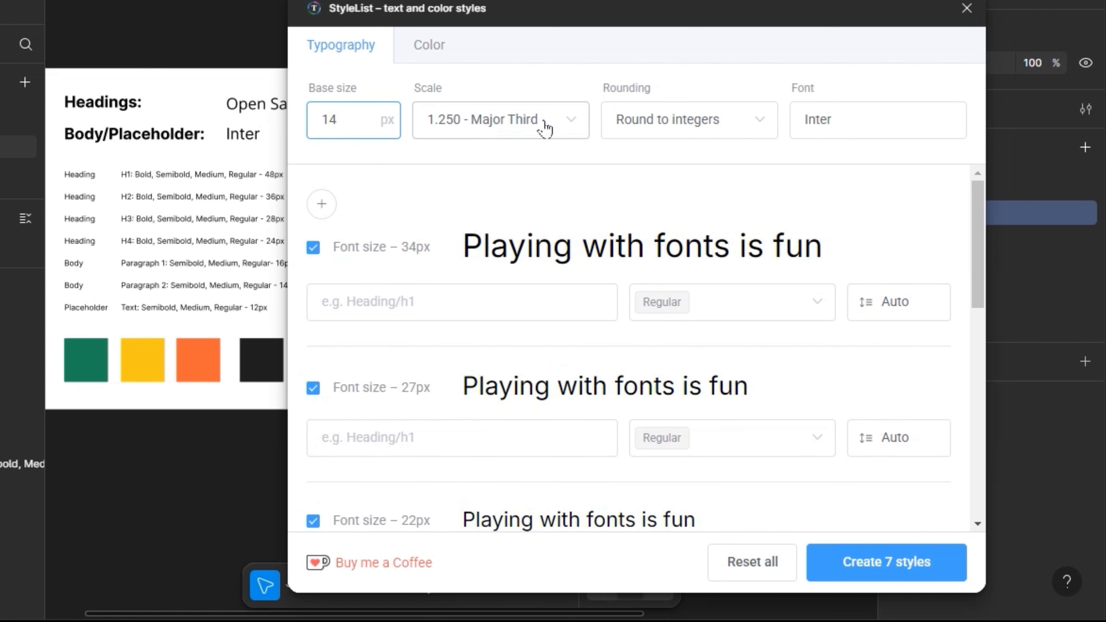
left_click(545, 127)
left_click(542, 204)
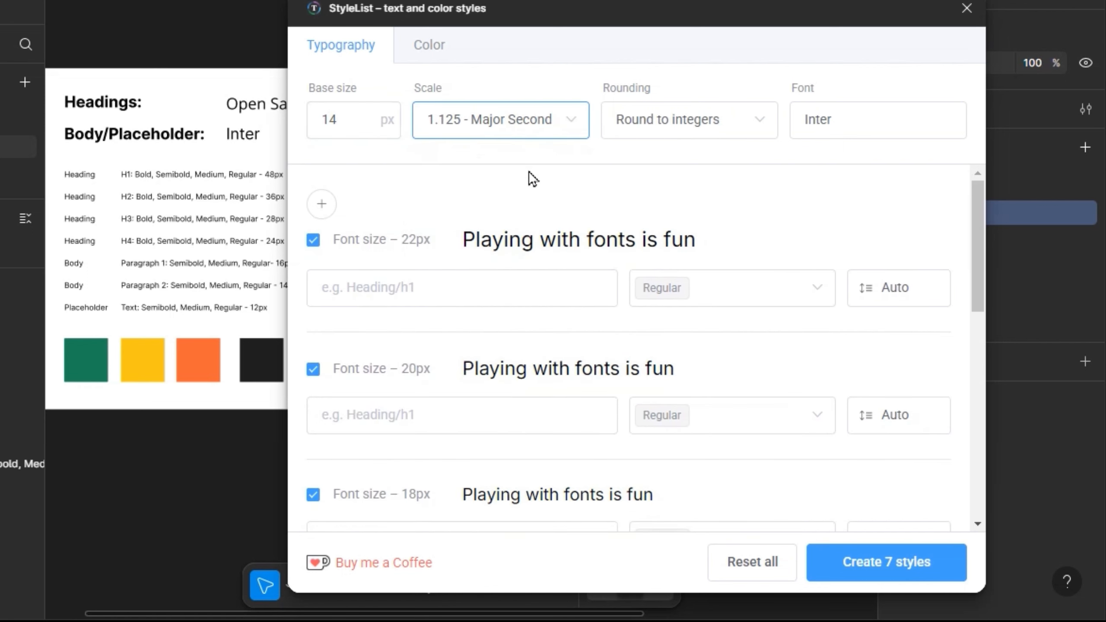
- Exclude the 22, 20 and 18 px sizes from the styles
left_click(314, 240)
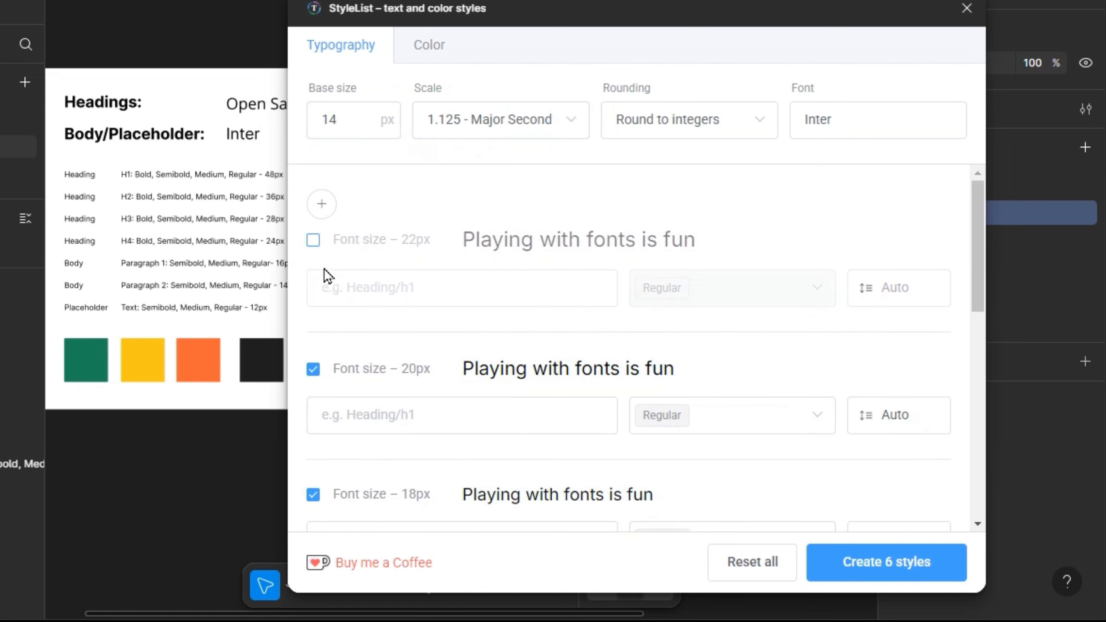
left_click(314, 371)
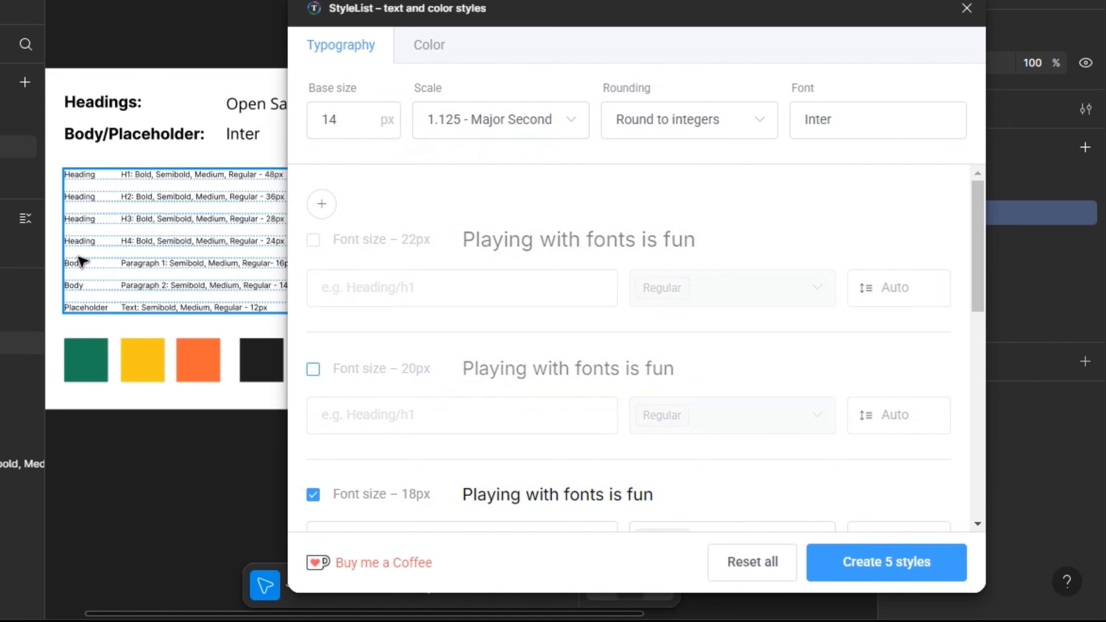
scroll(282, 281, "right", 1)
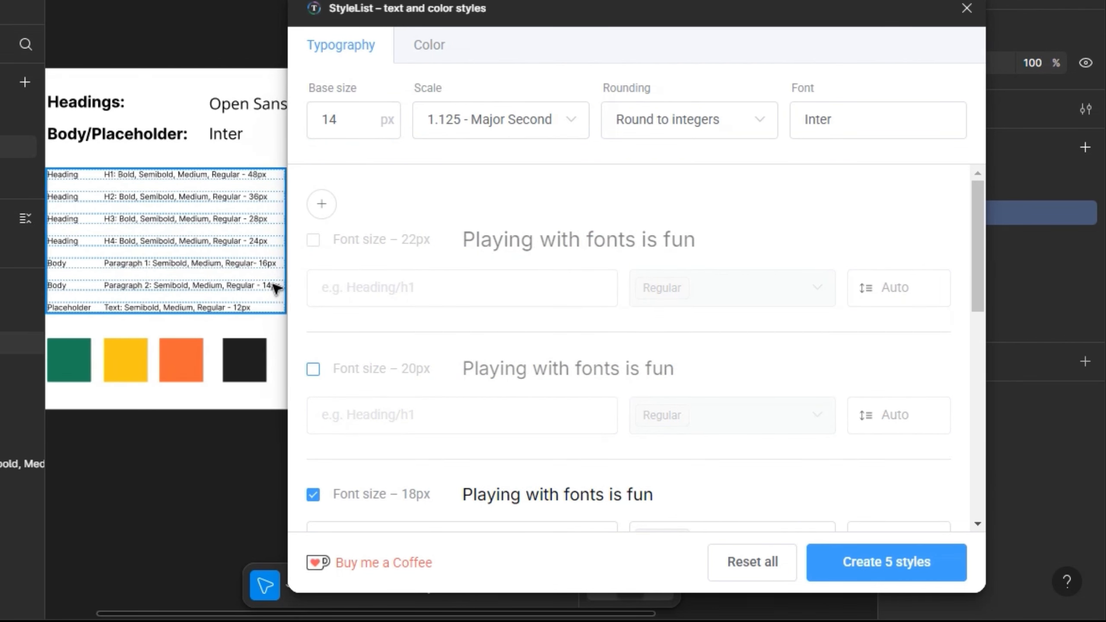
scroll(435, 368, "down", 2)
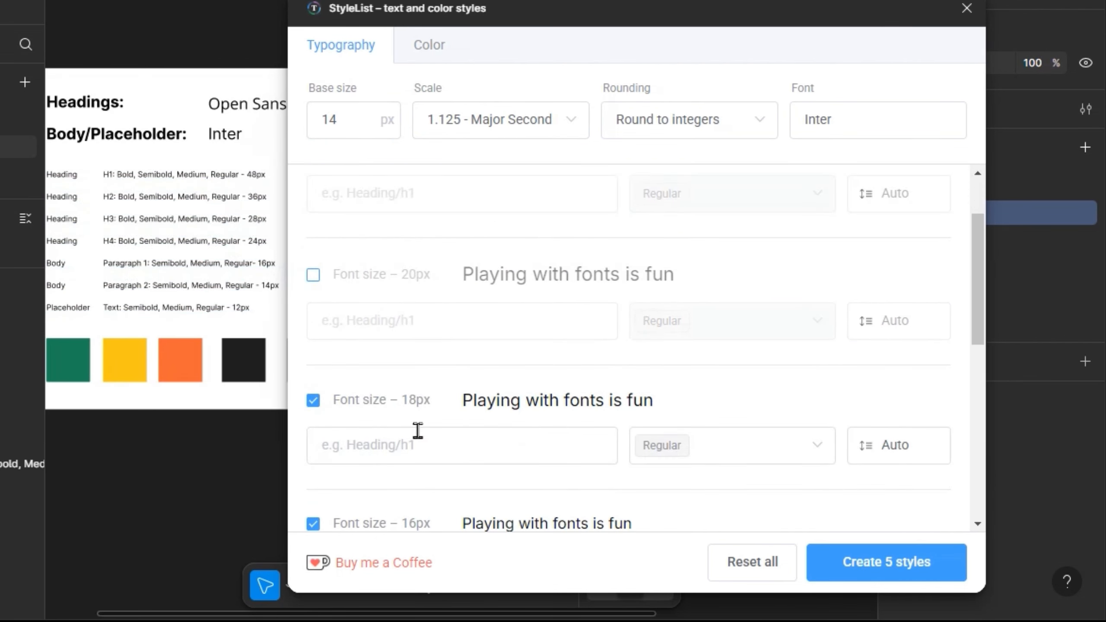
left_click(303, 401)
- Name the 16 px style Body/Paragraph 1
scroll(392, 331, "down", 4)
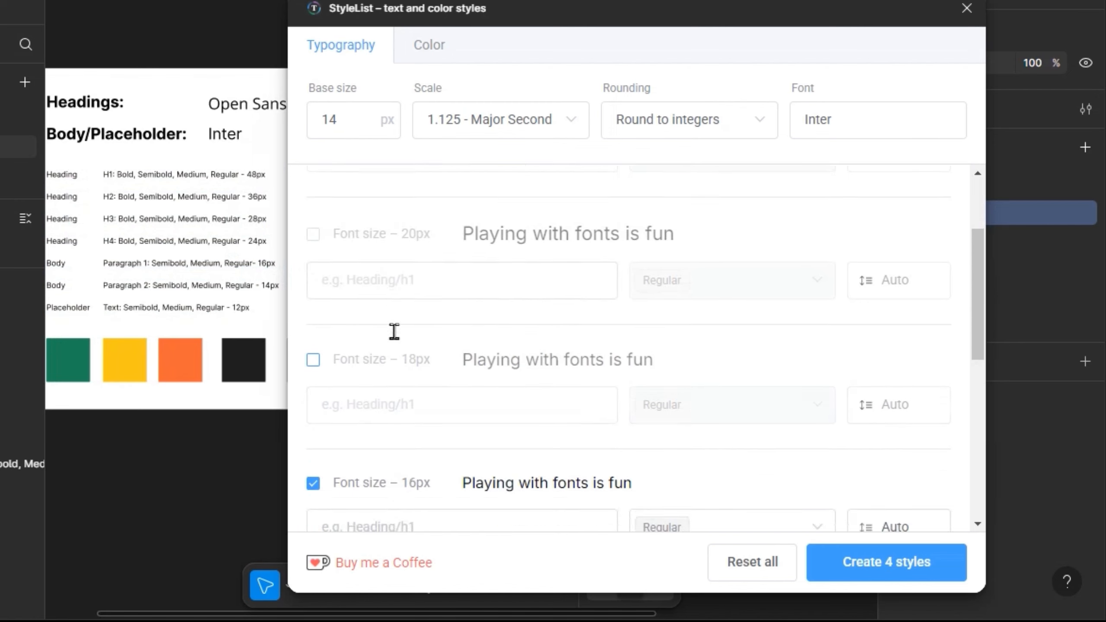
left_click(418, 378)
type("Body/Paragraph 1")
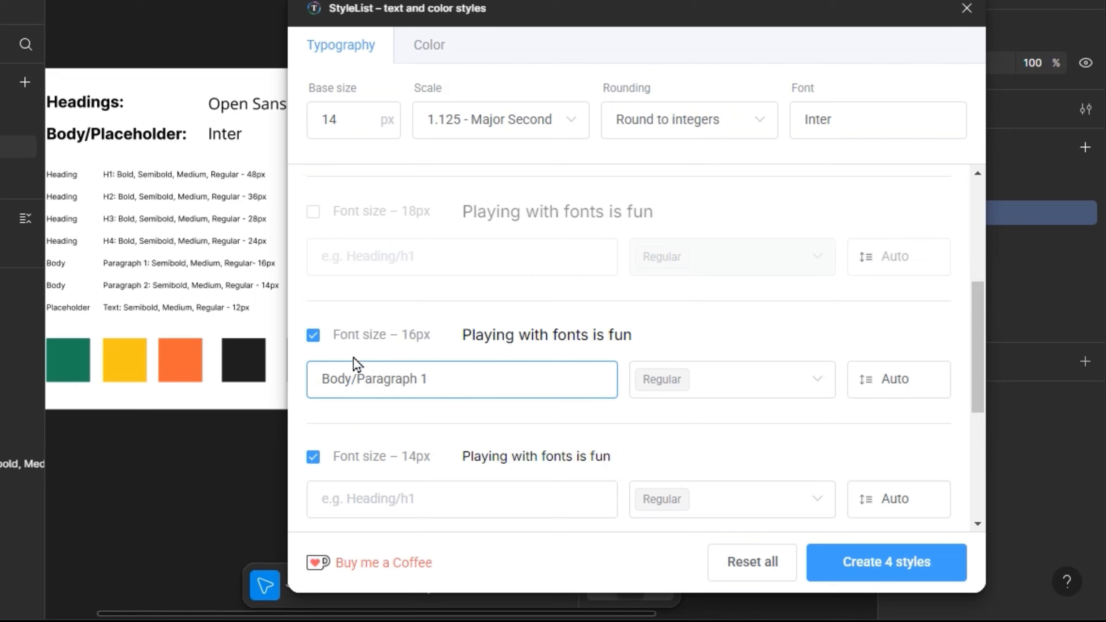
- Add the Semi Bold and Medium weights to the 16 px Body/Paragraph 1 style, keeping Regular included
left_click(818, 383)
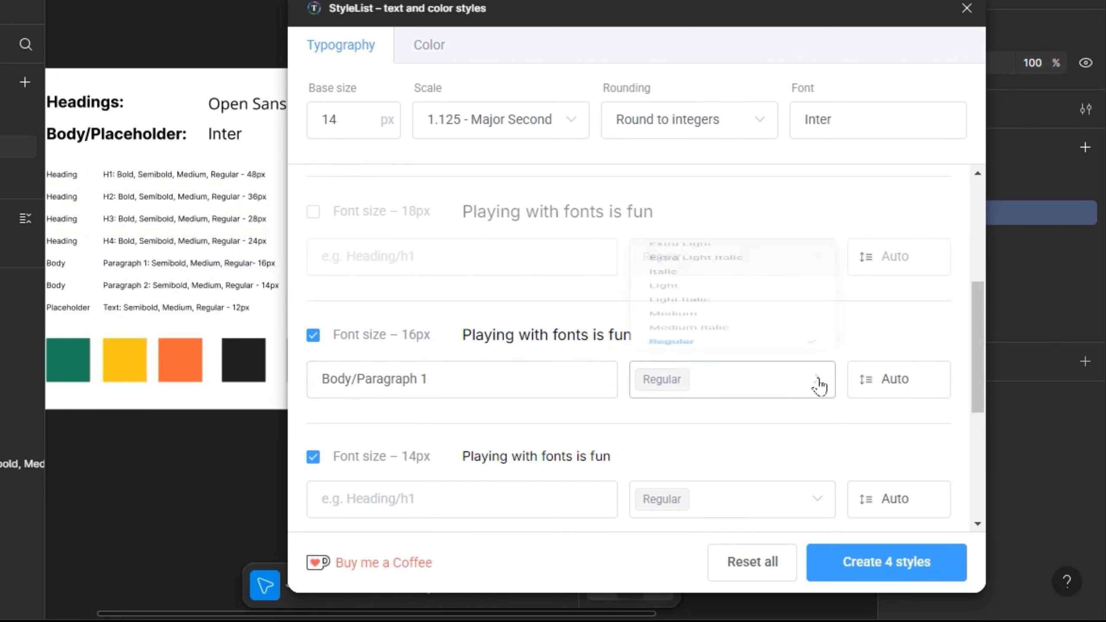
scroll(742, 317, "down", 1)
scroll(740, 305, "down", 2)
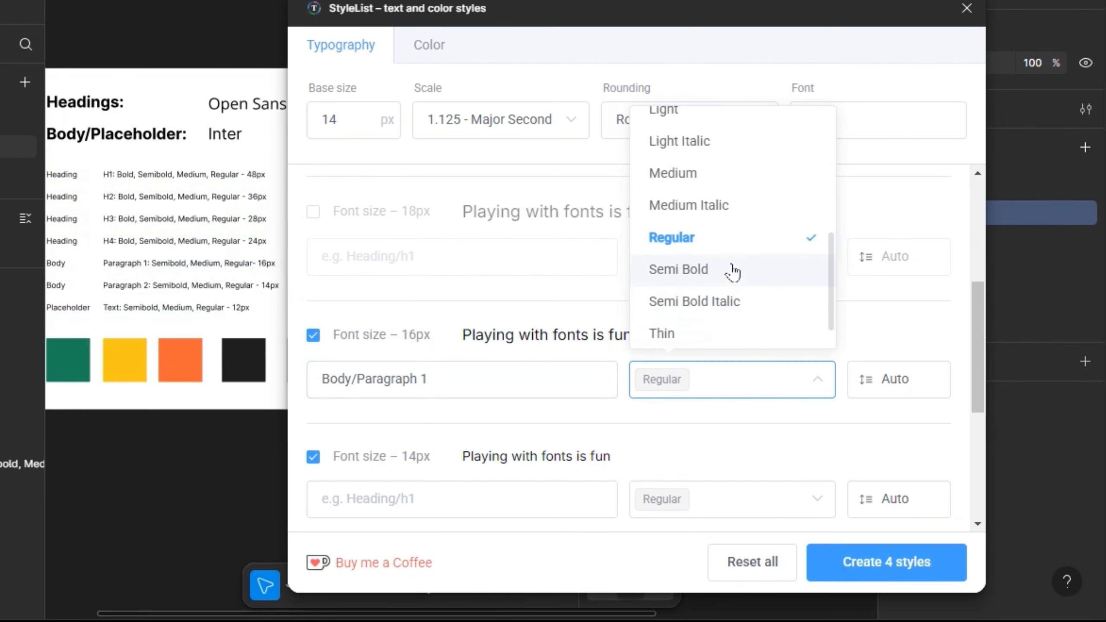
left_click(733, 271)
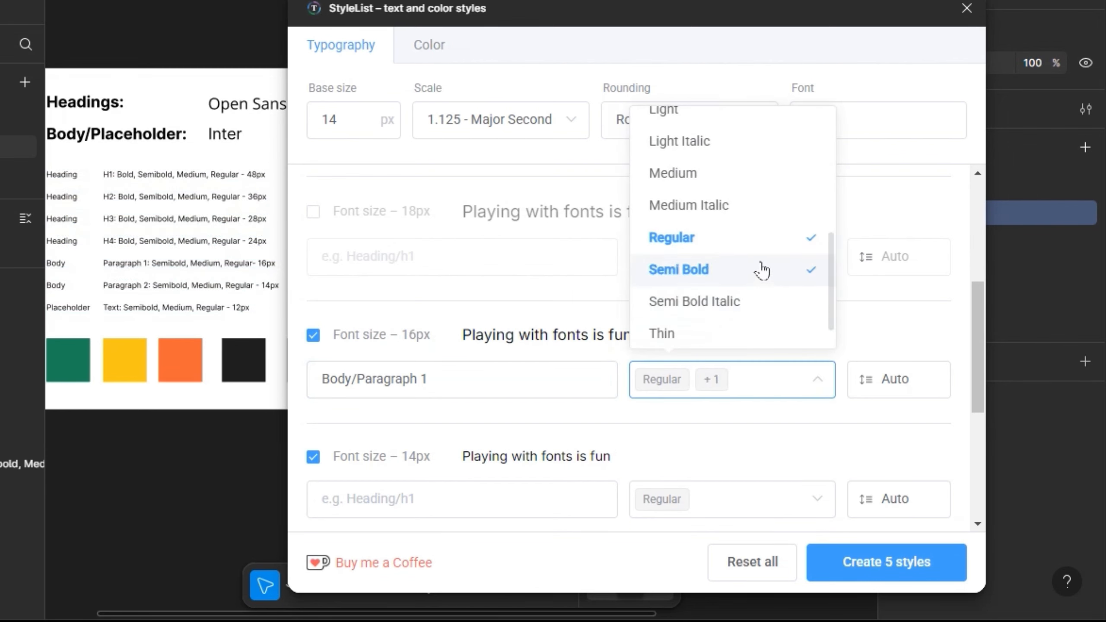
scroll(748, 243, "up", 5)
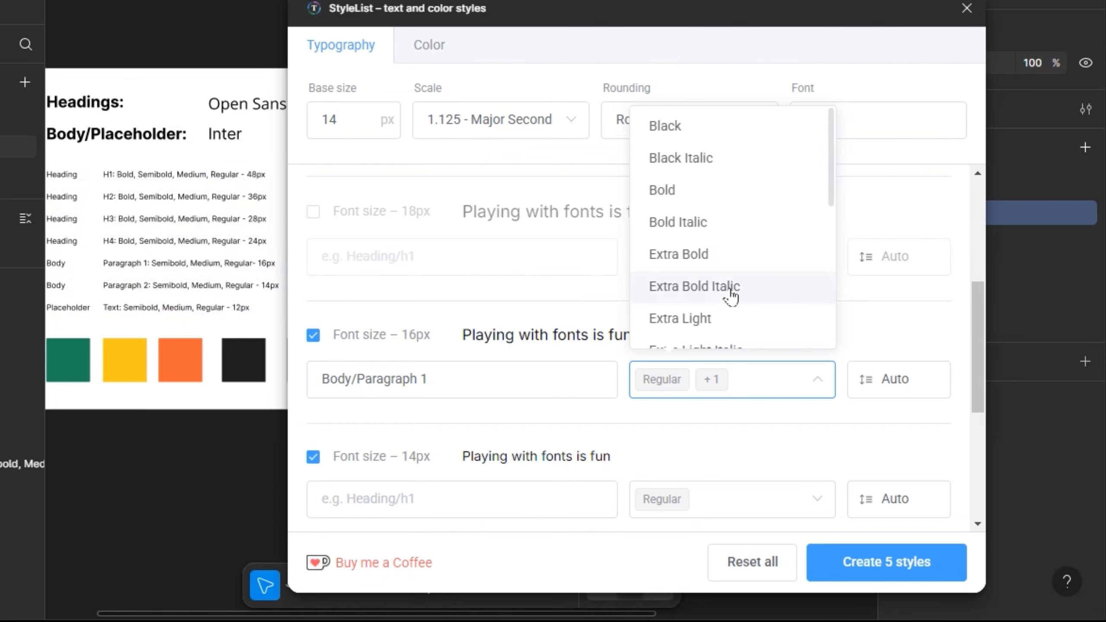
scroll(730, 296, "down", 5)
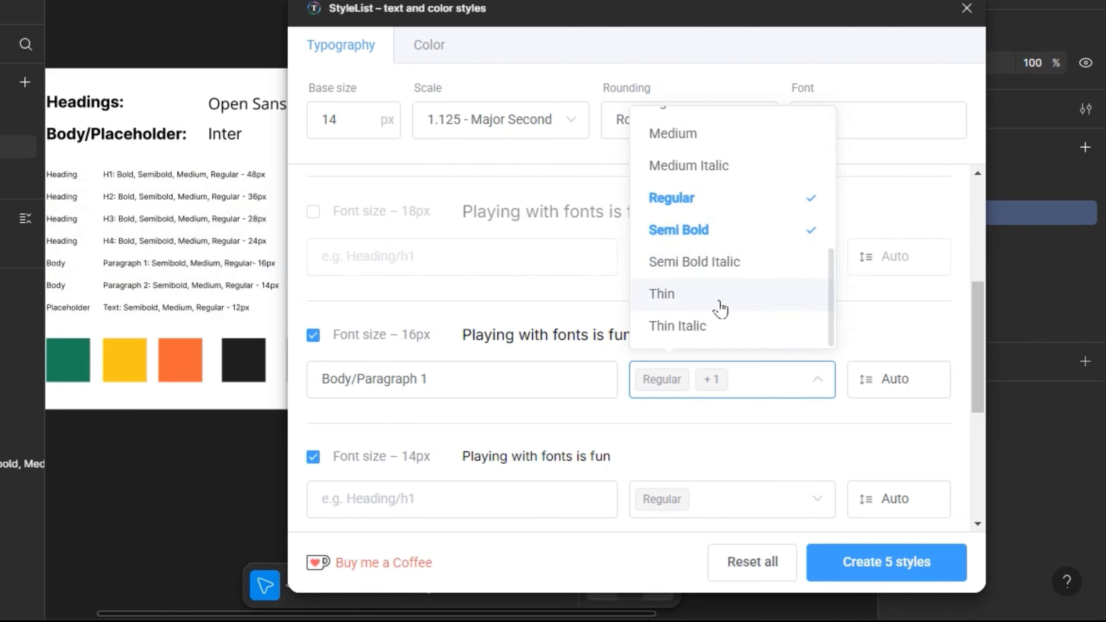
scroll(721, 308, "up", 5)
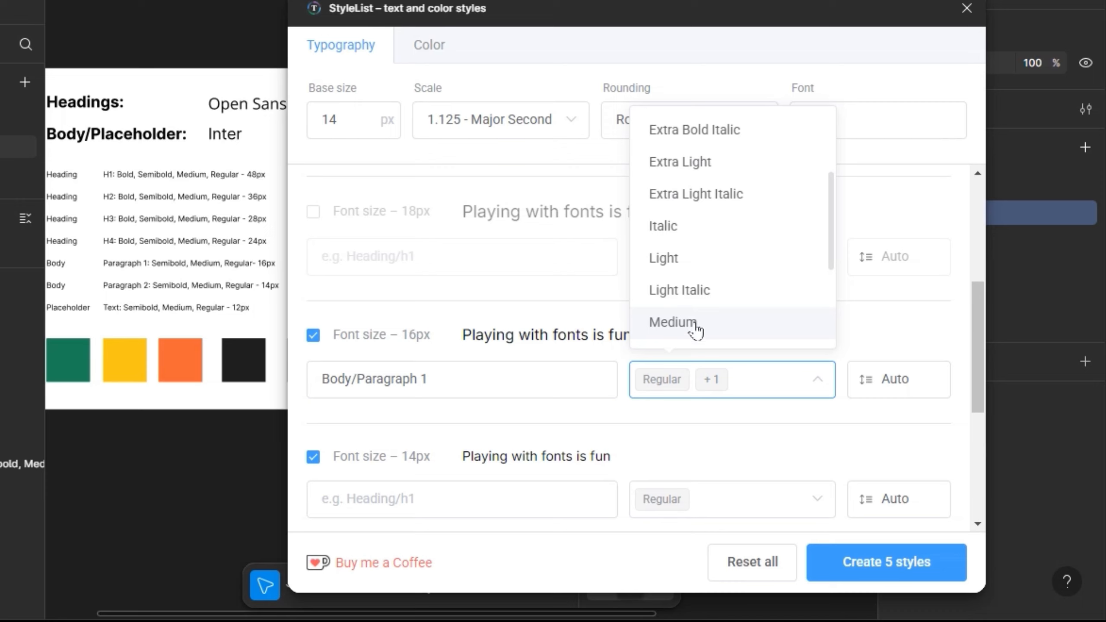
left_click(697, 325)
scroll(736, 305, "up", 5)
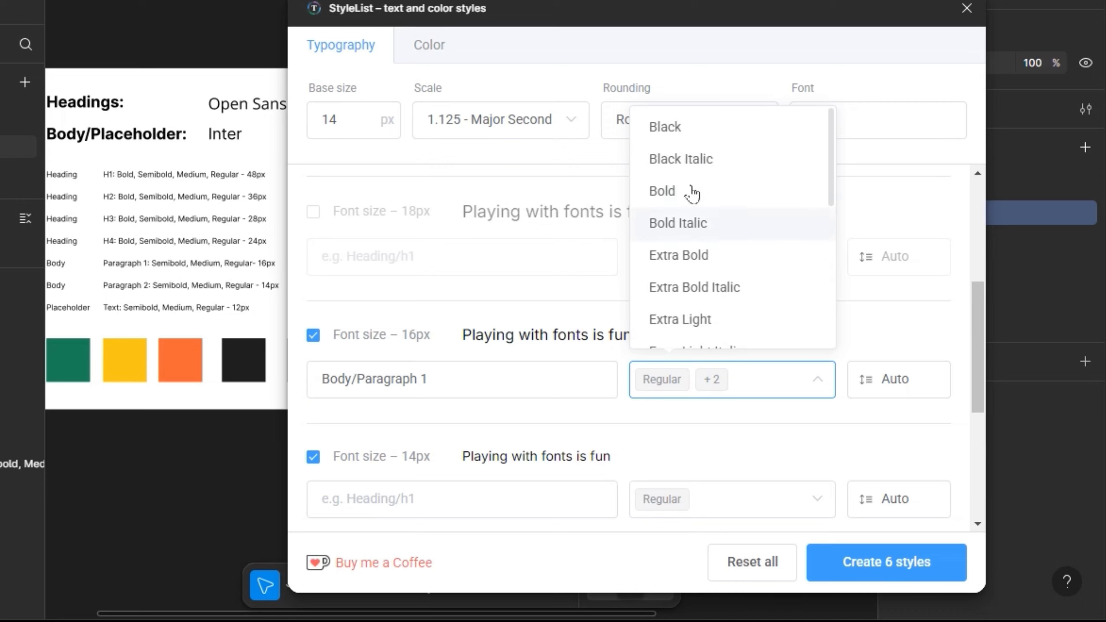
left_click(697, 196)
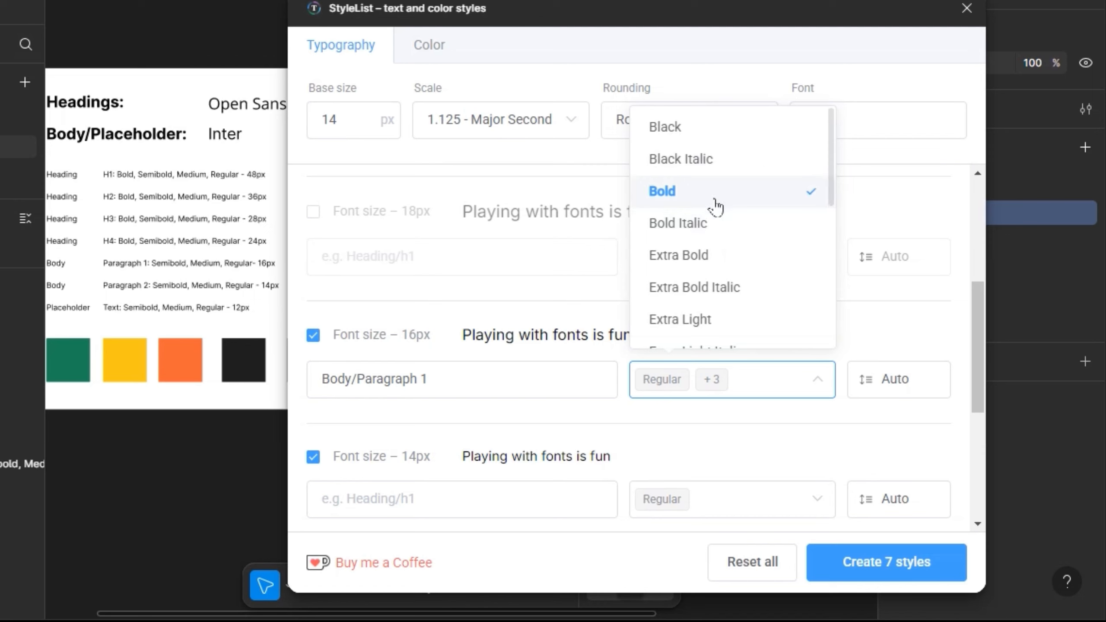
left_click(716, 201)
scroll(719, 279, "down", 5)
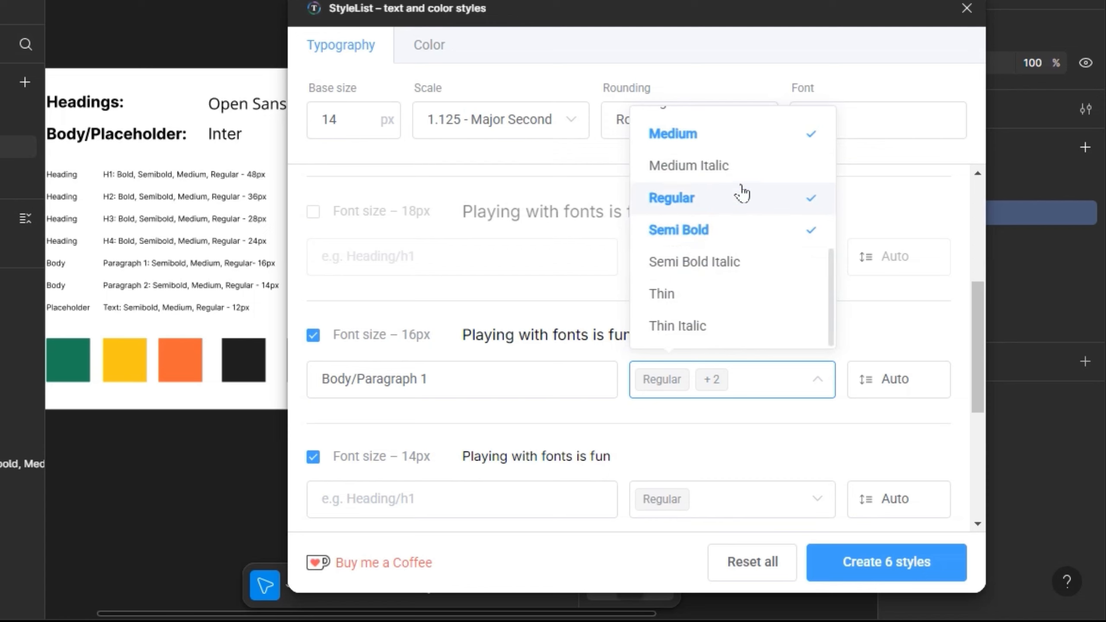
left_click(796, 428)
- Name the 14 px style Body/Paragraph 2, reusing the name of the 16 px style
left_click_drag(462, 380, 182, 391)
key("ctrl+c")
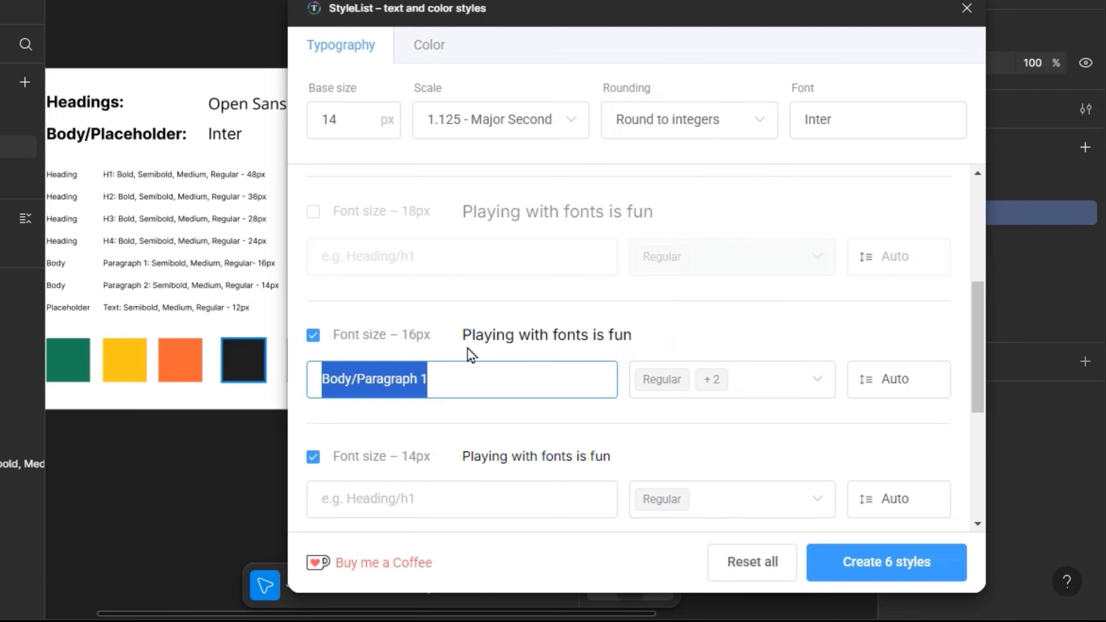
scroll(550, 370, "down", 4)
left_click(350, 310)
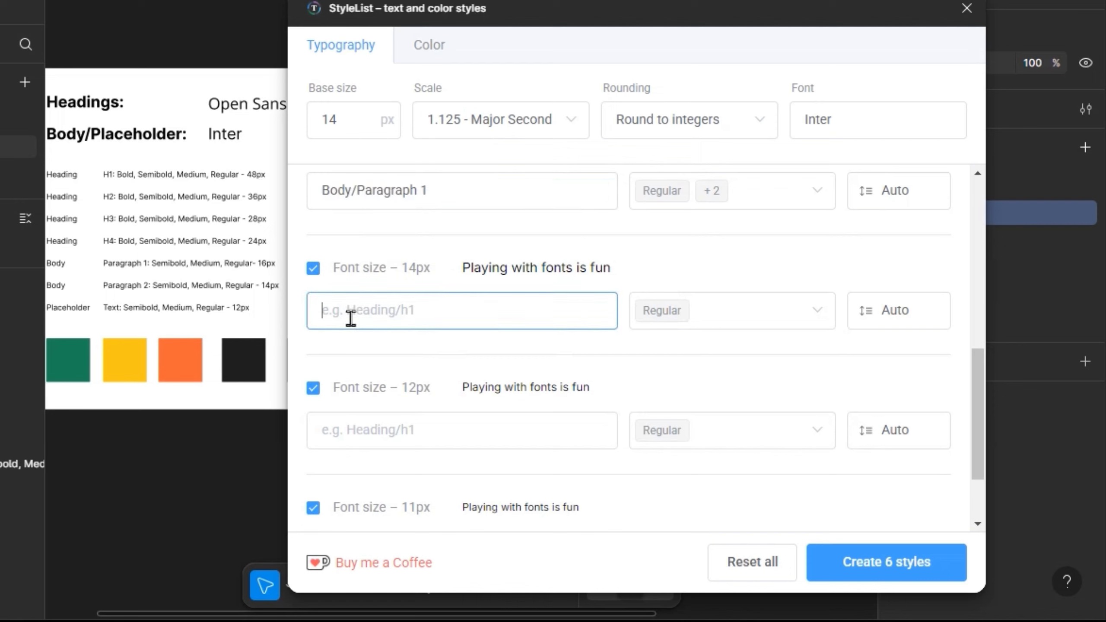
key("ctrl+v")
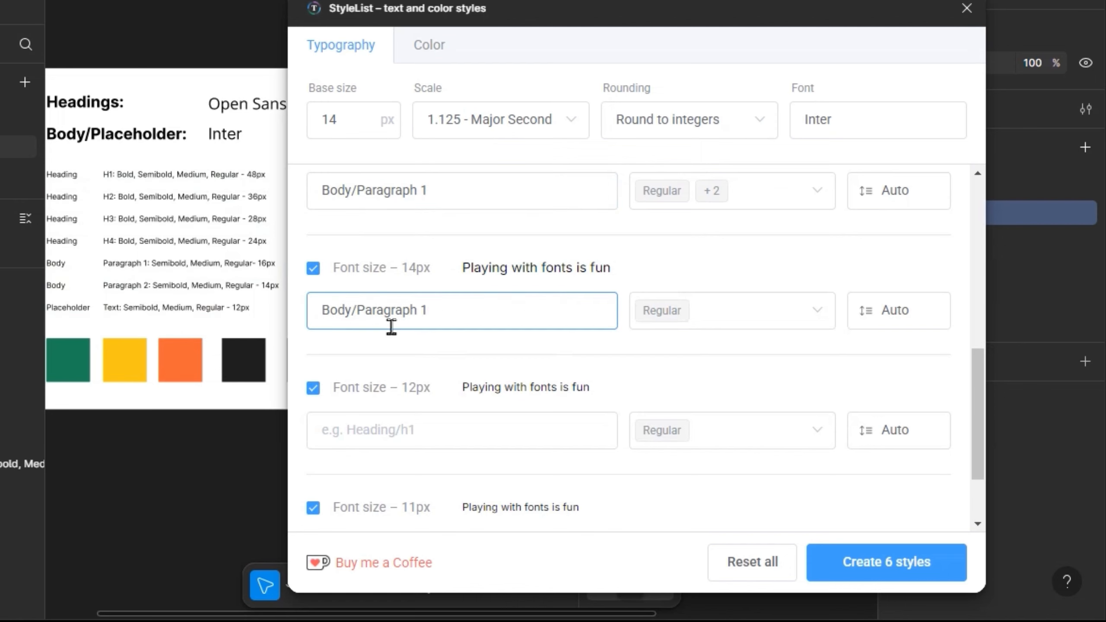
type("2")
- Add the Medium and Semi Bold weights to the 14 px Body/Paragraph 2 style
left_click(810, 314)
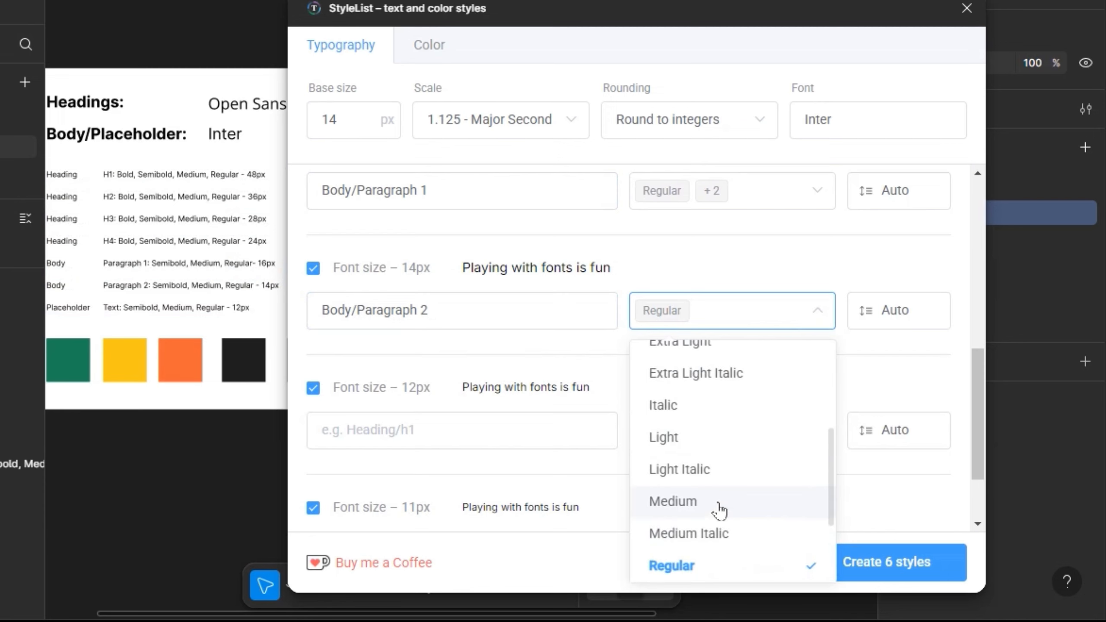
left_click(720, 511)
scroll(770, 489, "down", 3)
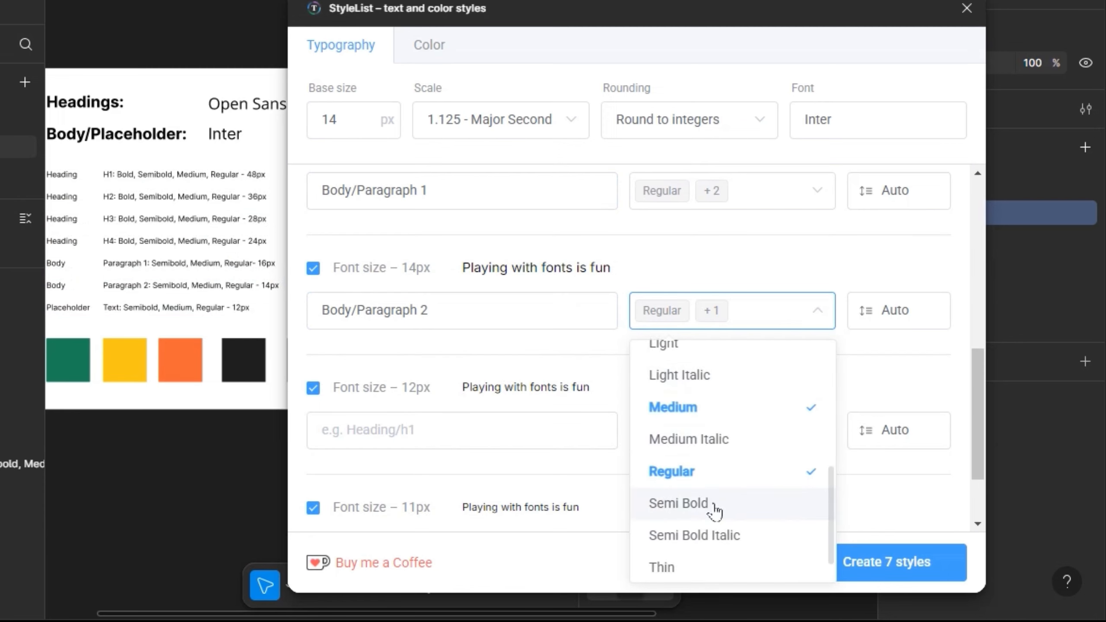
left_click(714, 508)
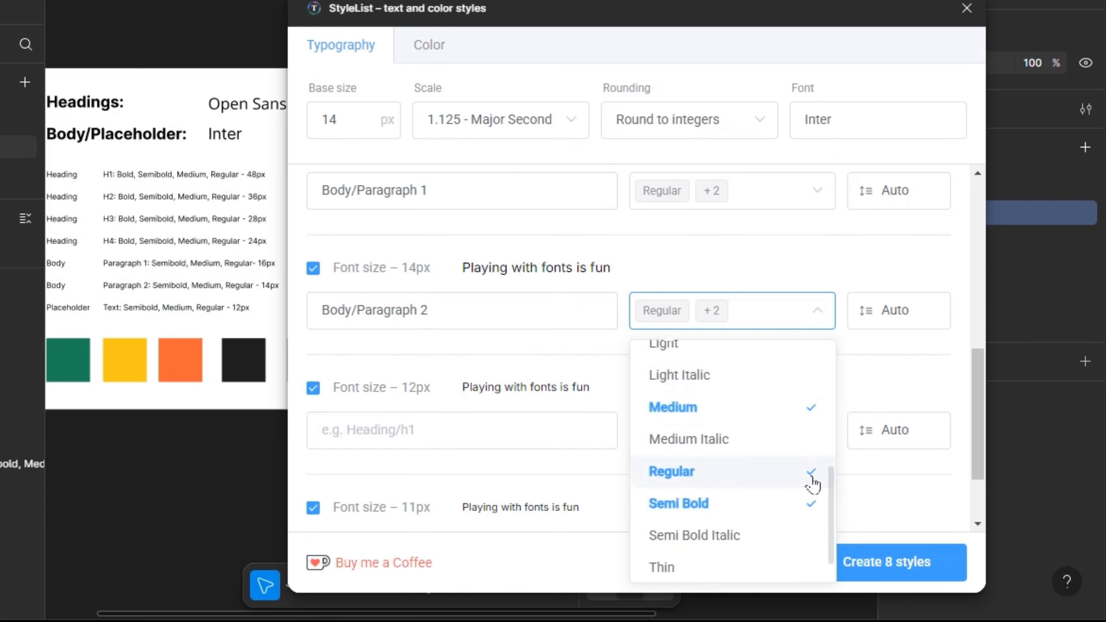
left_click(888, 481)
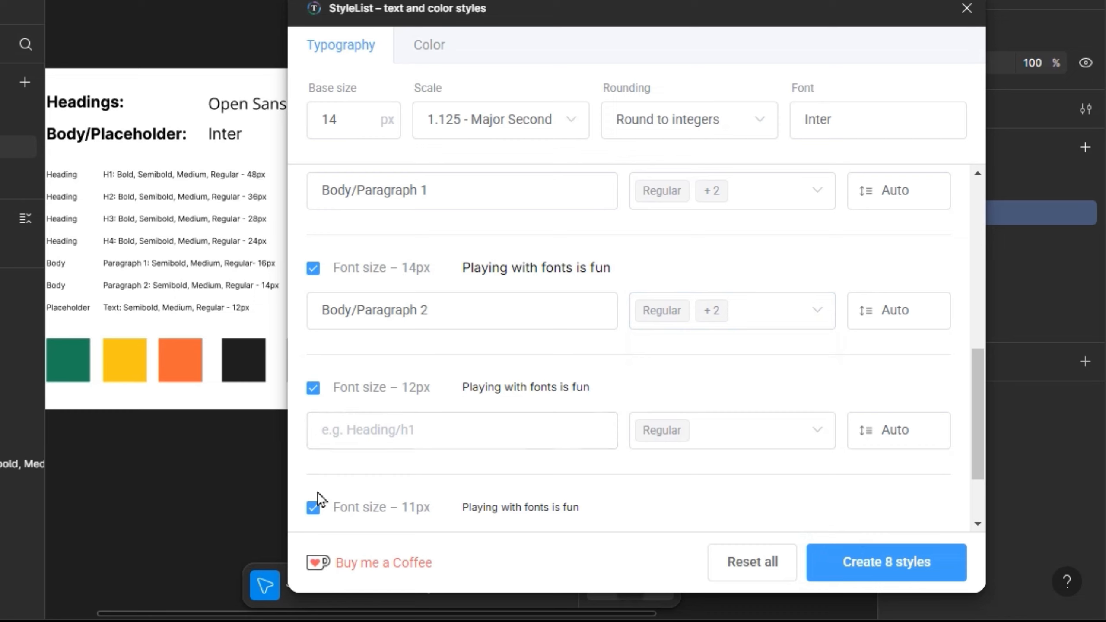
- Exclude the 11 px size and name the 12 px style Placeholder/text
left_click(315, 506)
left_click(418, 429)
type("Placeholder/te")
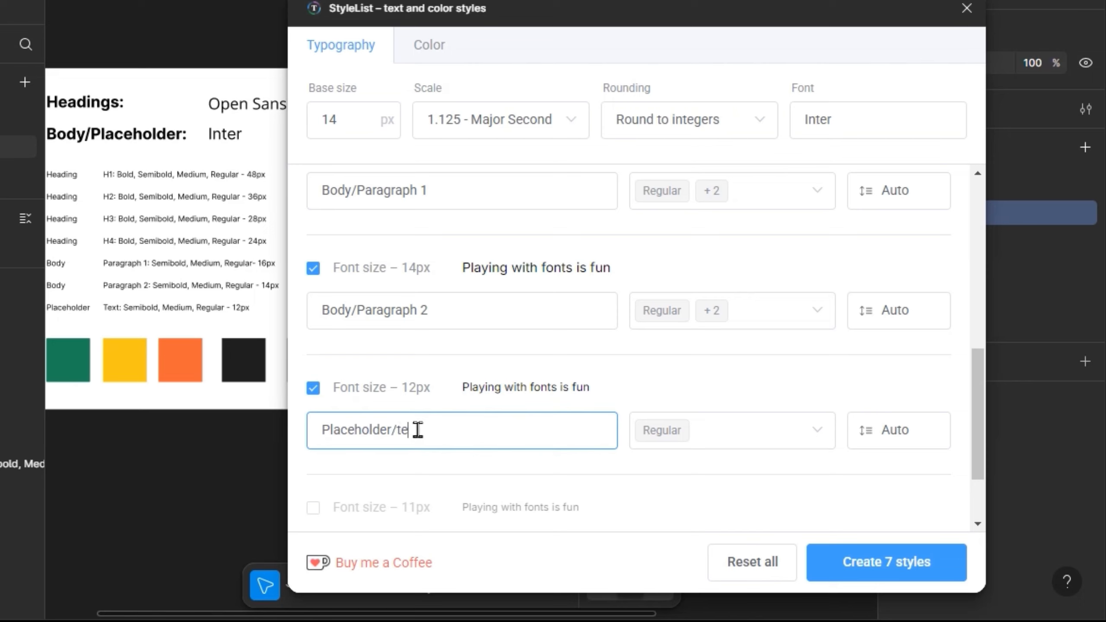
type("xt")
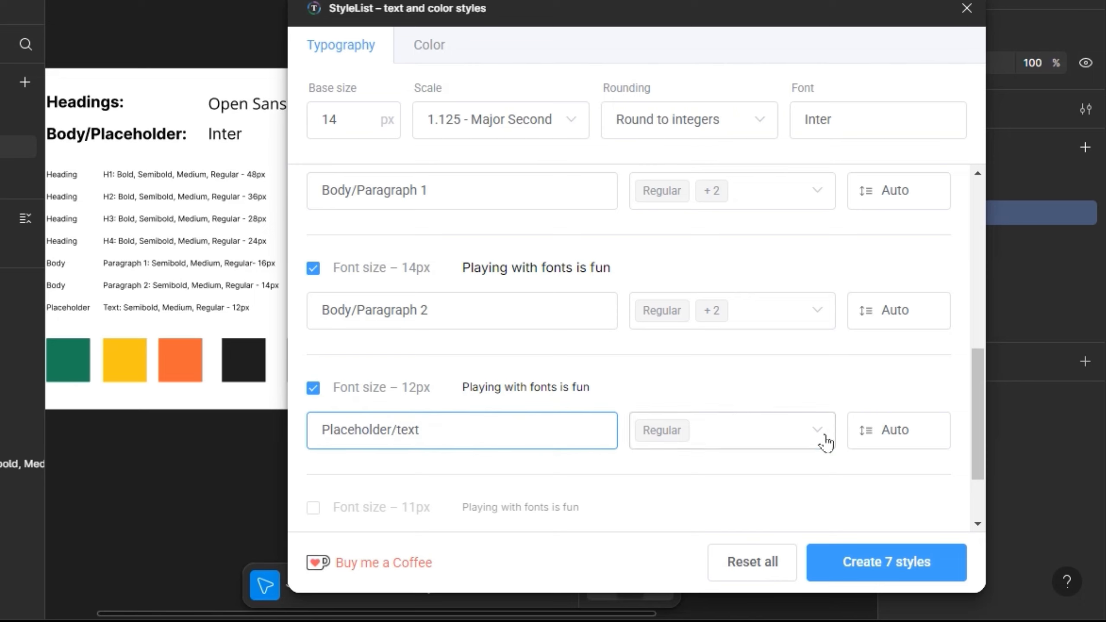
- Add the Semi Bold and Medium weights to the 12 px Placeholder/text style
left_click(816, 430)
scroll(749, 378, "down", 3)
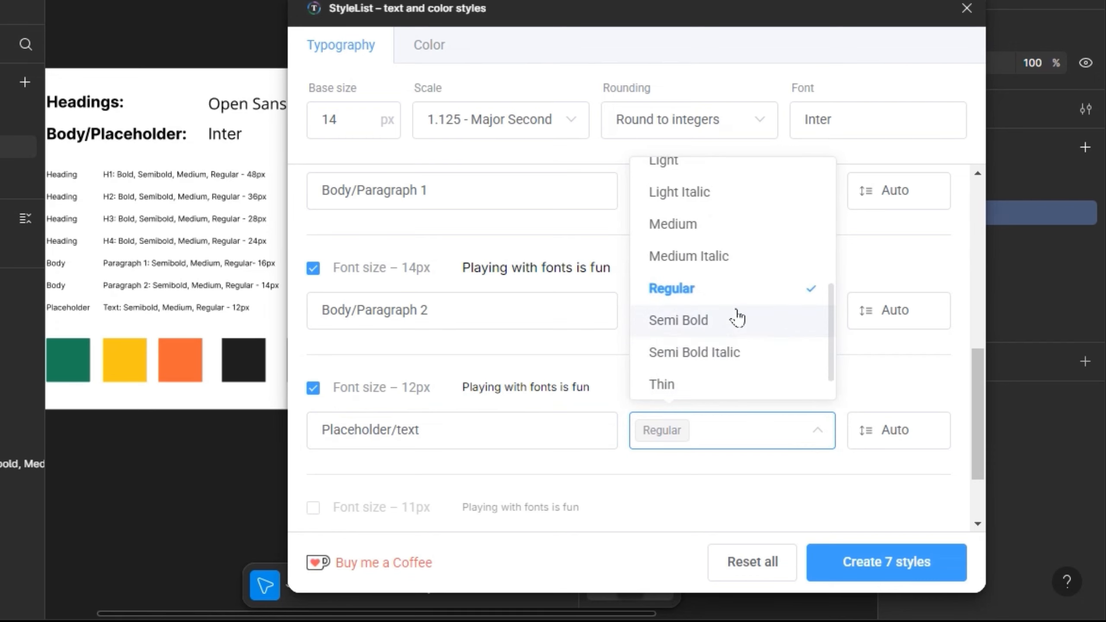
left_click(727, 319)
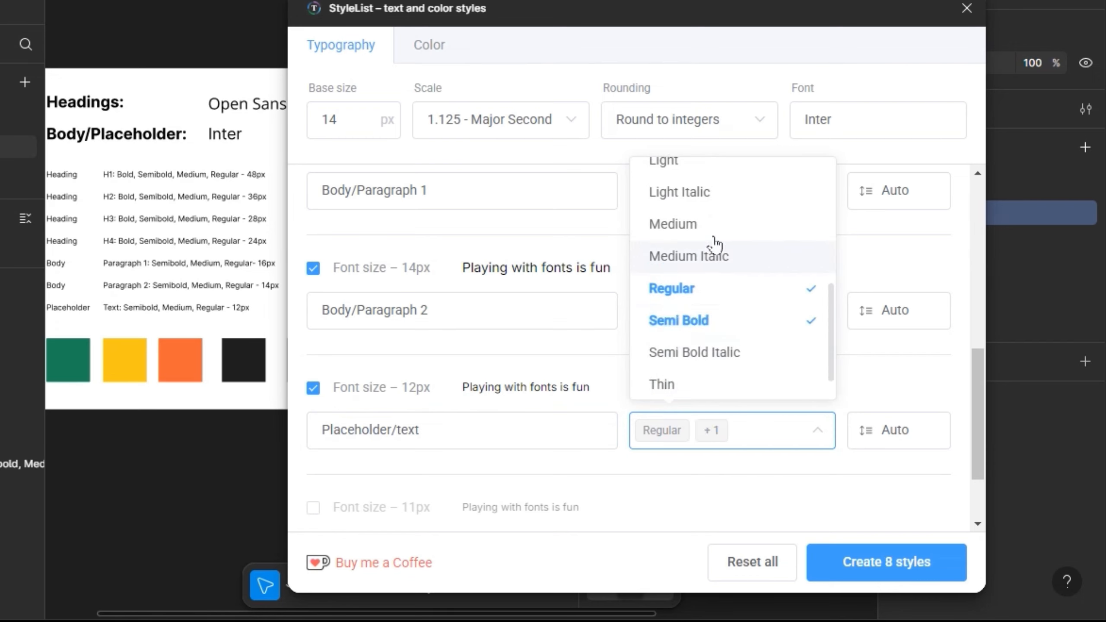
left_click(709, 231)
left_click(587, 407)
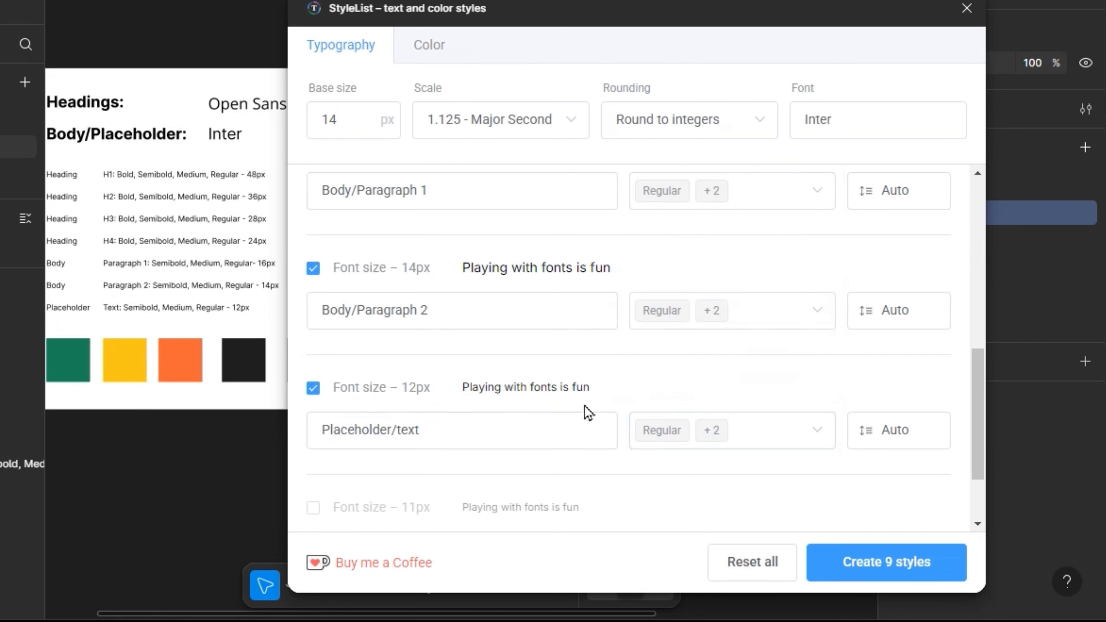
- Review the 16, 14 and 12 px style settings and generate the body and placeholder text styles
scroll(377, 455, "down", 2)
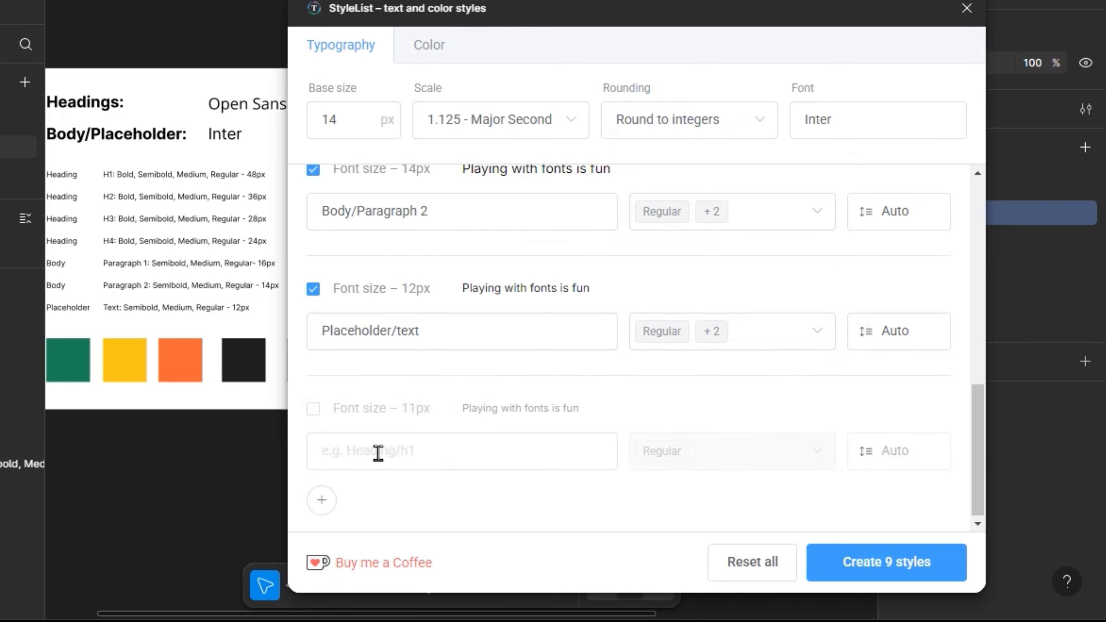
scroll(378, 455, "up", 6)
scroll(378, 455, "up", 2)
scroll(378, 433, "down", 4)
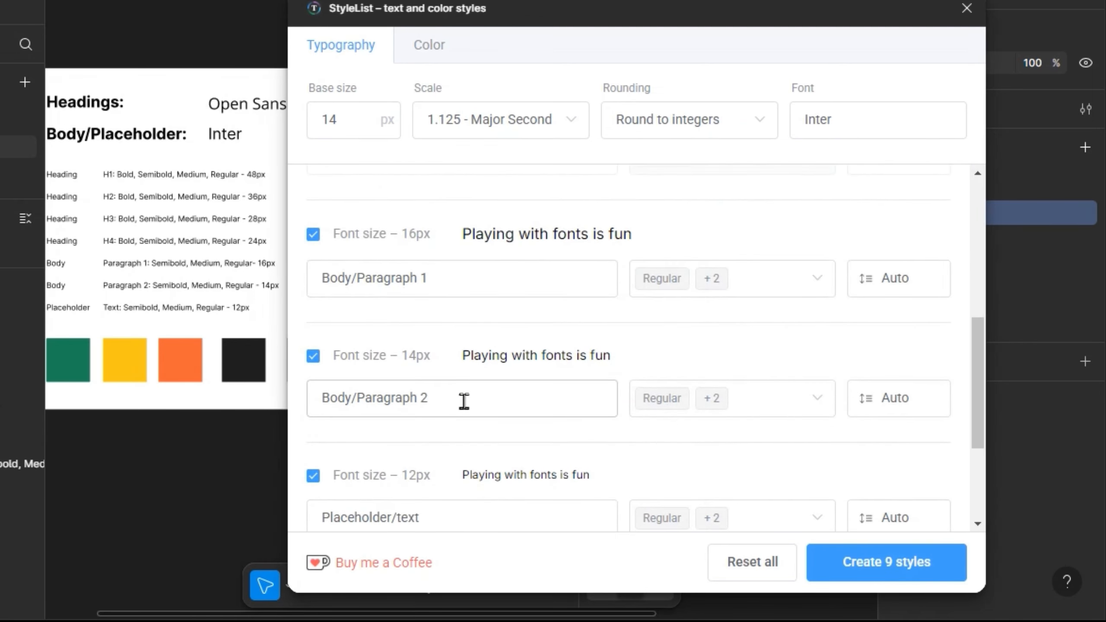
scroll(463, 401, "down", 3)
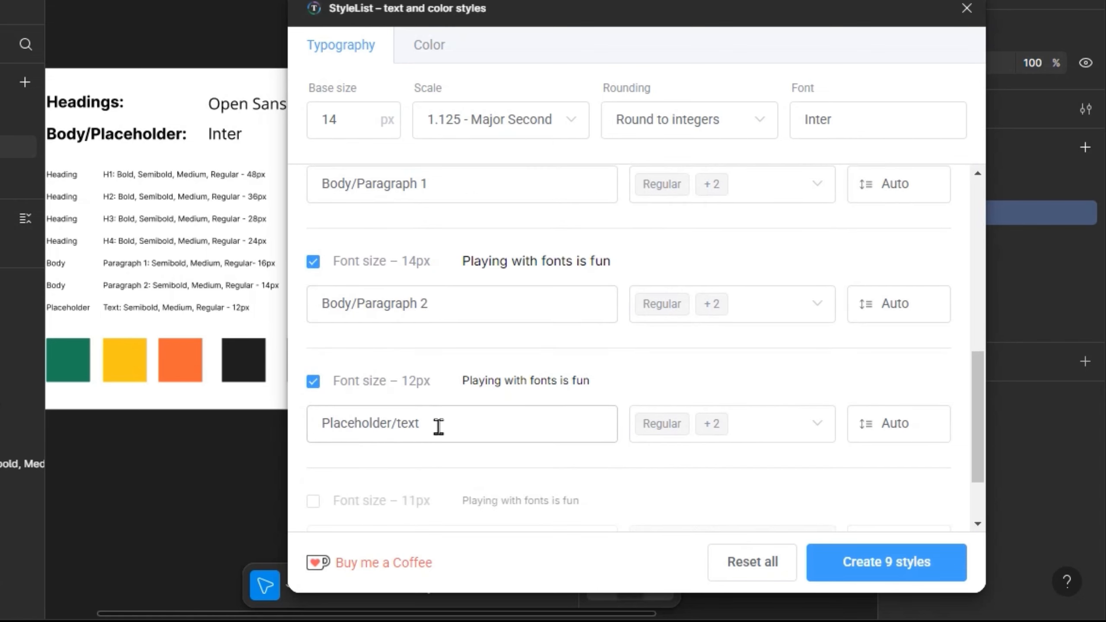
scroll(438, 427, "up", 2)
scroll(439, 426, "up", 10)
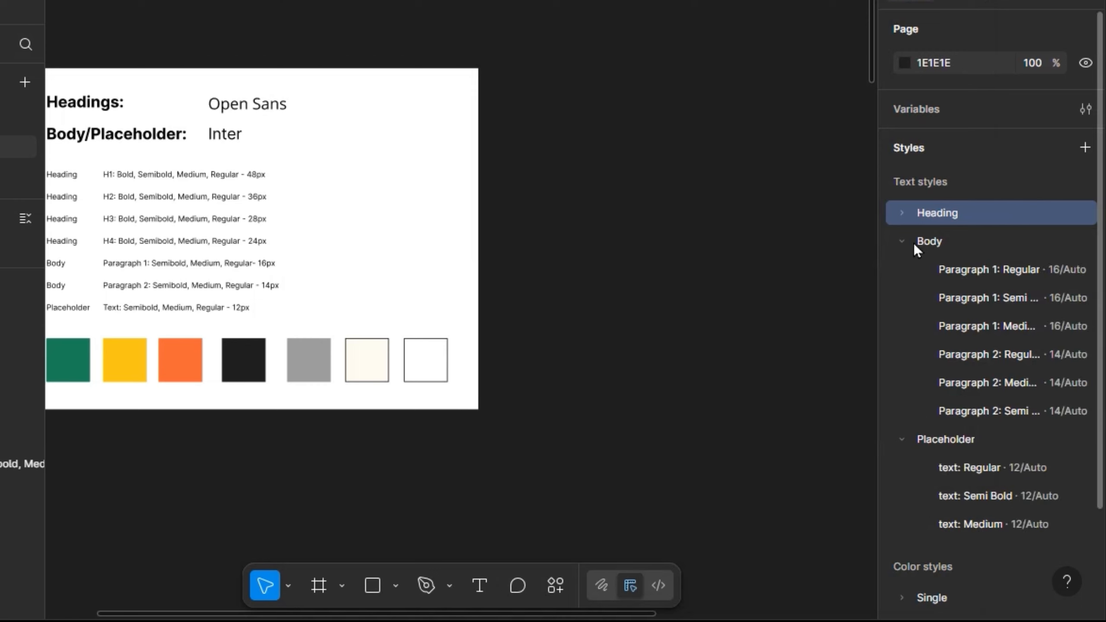
- Examine the contents of the Body, Placeholder and Heading text style groups and collapse all three
left_click(903, 246)
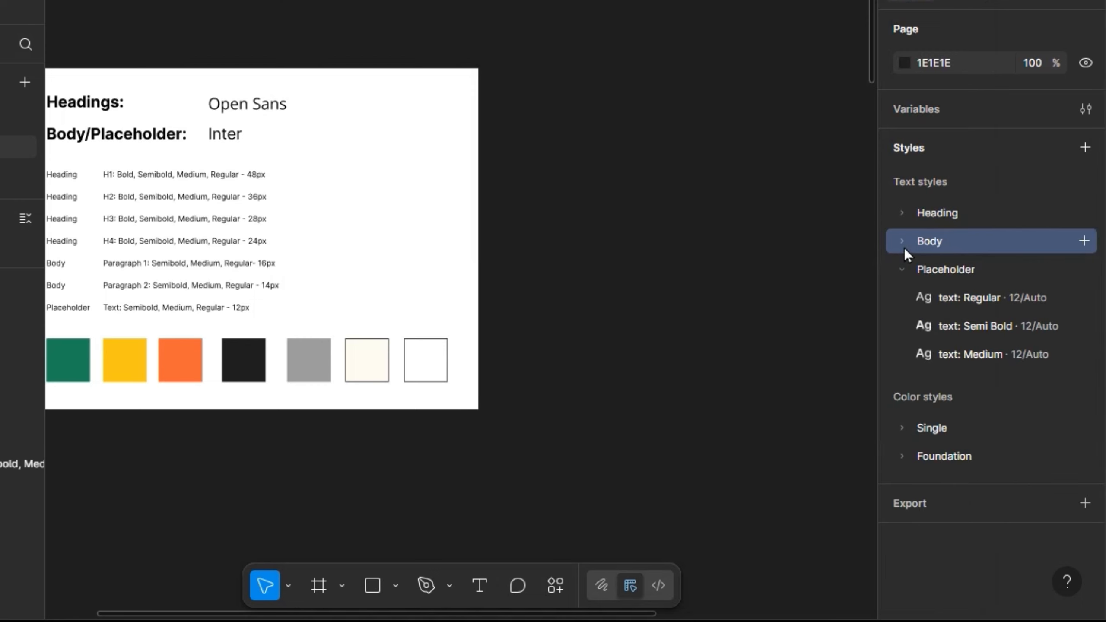
left_click(901, 274)
left_click(901, 274)
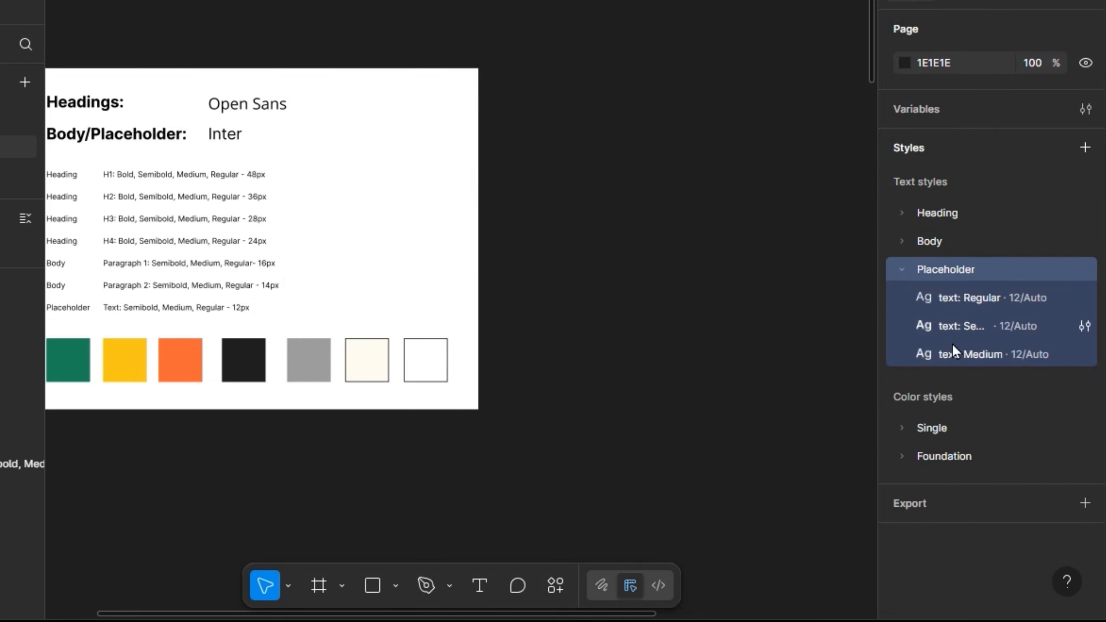
left_click(900, 271)
left_click(900, 245)
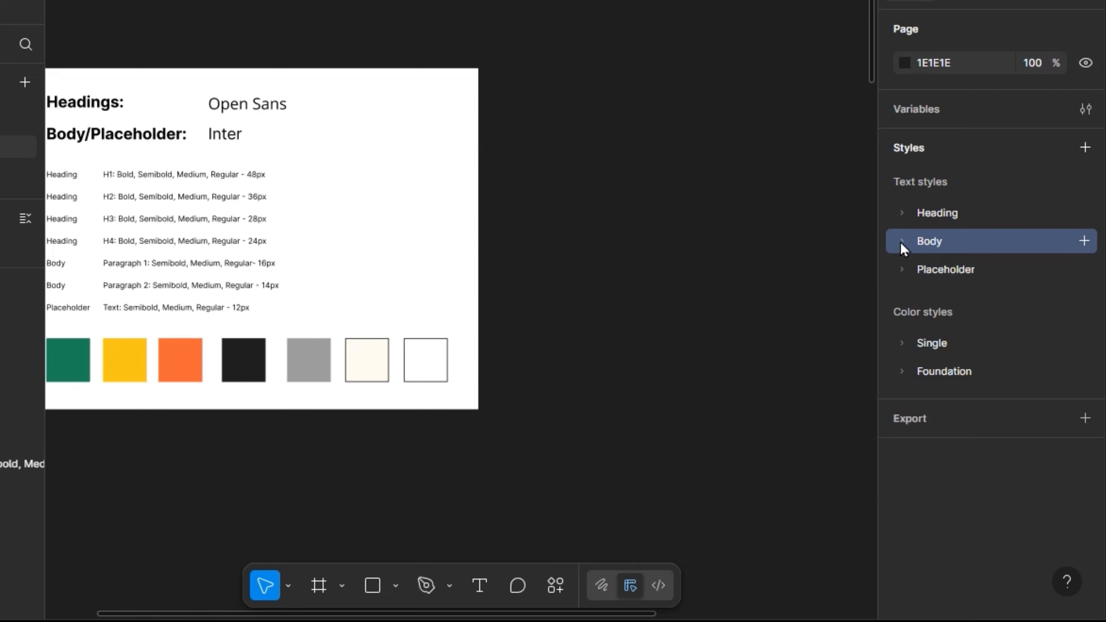
left_click(900, 242)
left_click(900, 234)
left_click(904, 216)
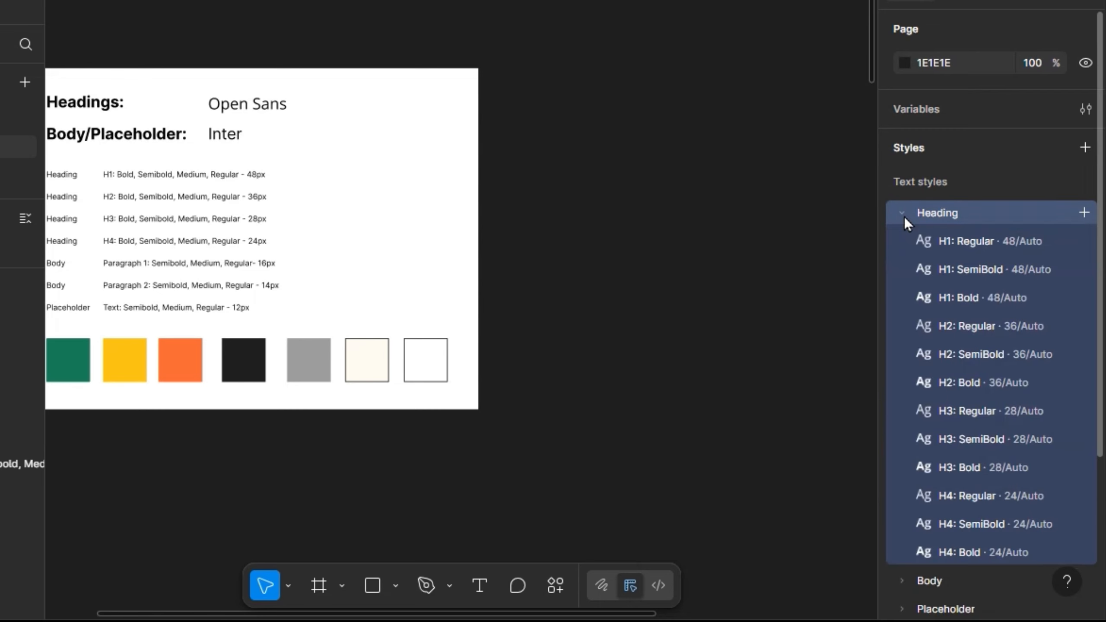
left_click(904, 216)
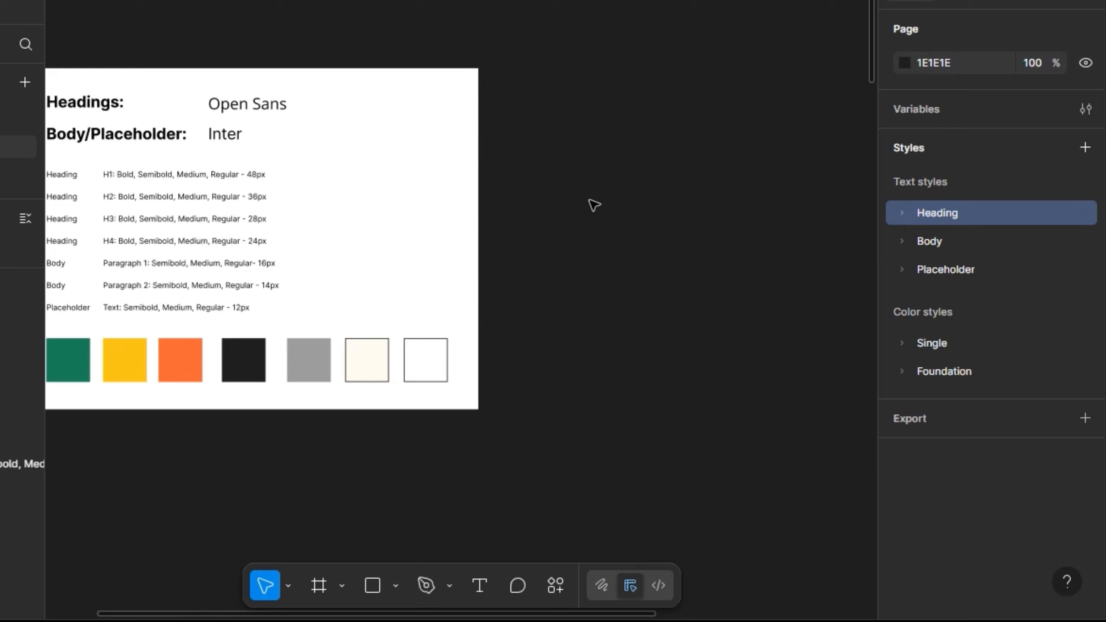
- Delete all the "Playing with fonts is fun" sample texts from the canvas and fit the style sheet in view
key("shift+1")
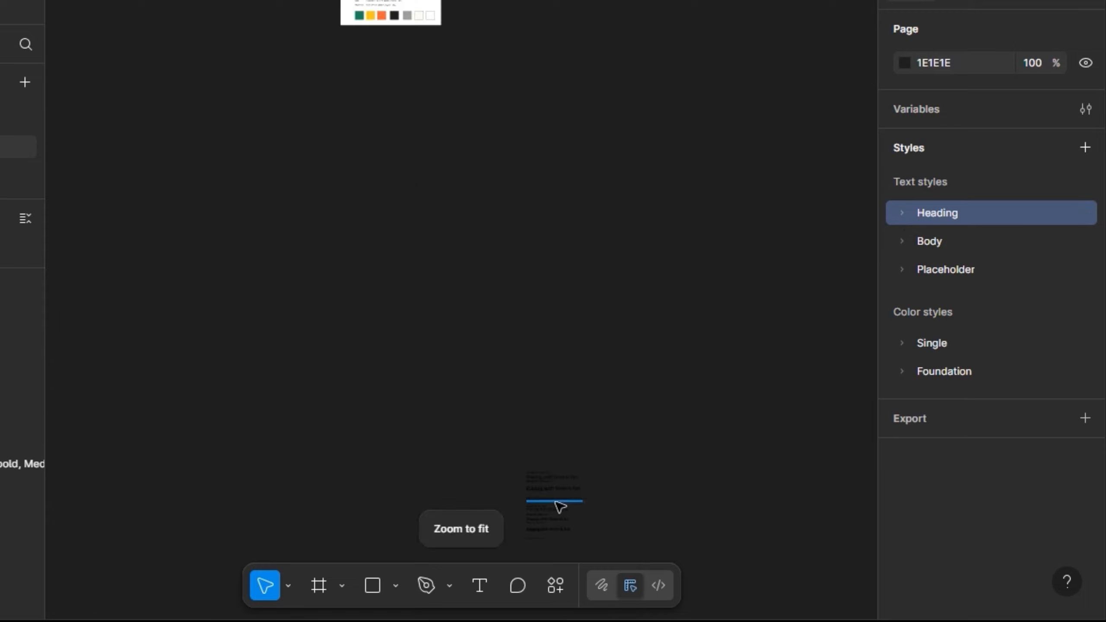
scroll(557, 479, "down", 5)
scroll(565, 335, "up", 3)
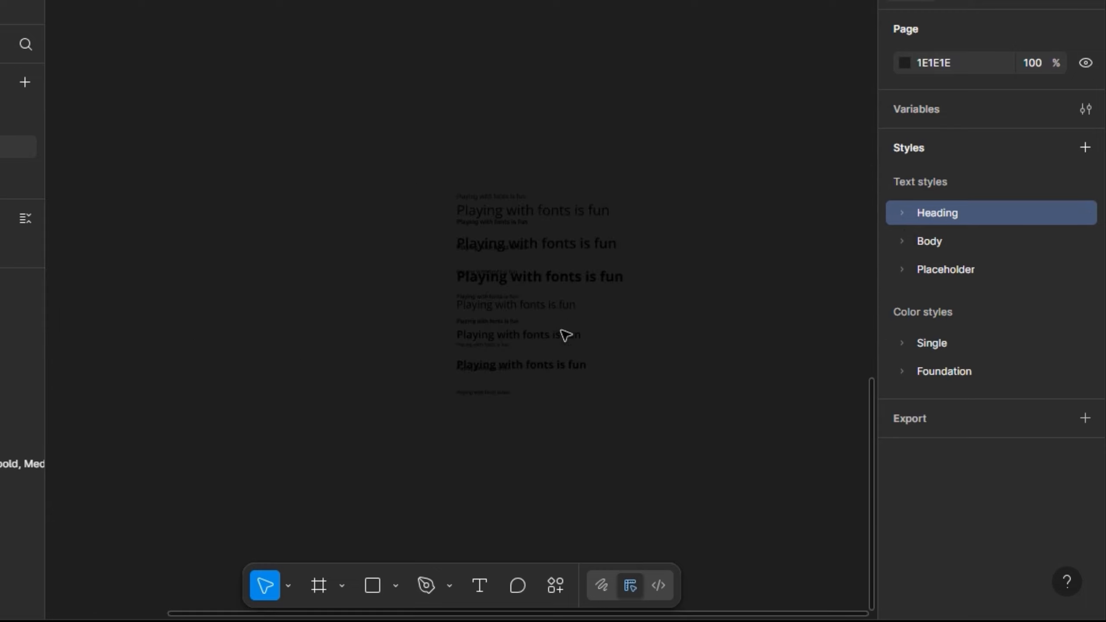
scroll(496, 294, "up", 4)
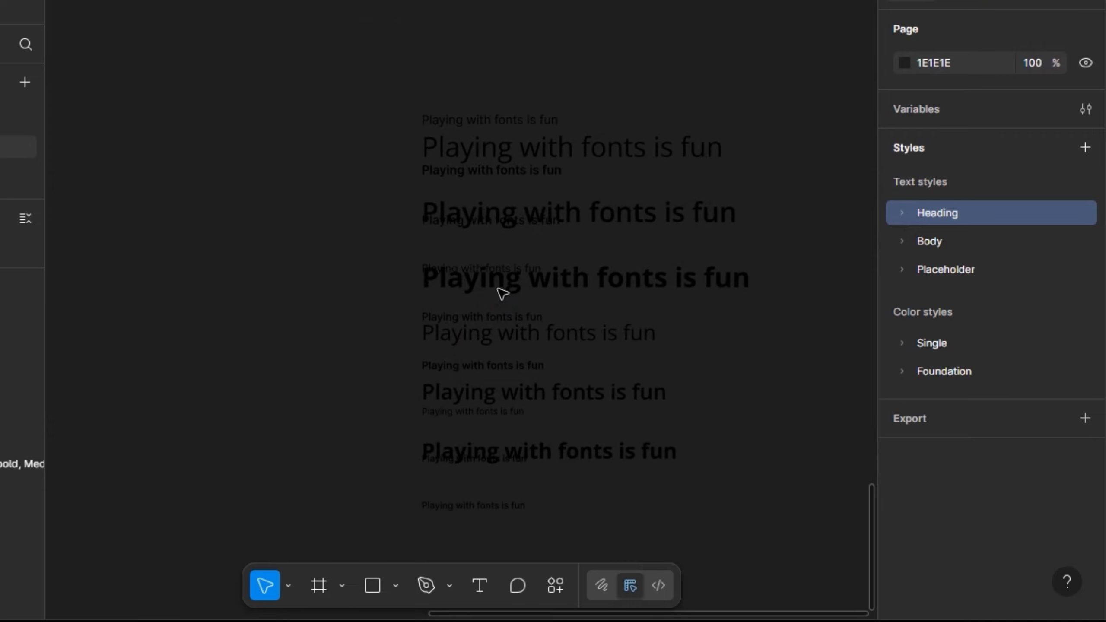
left_click_drag(362, 76, 793, 541)
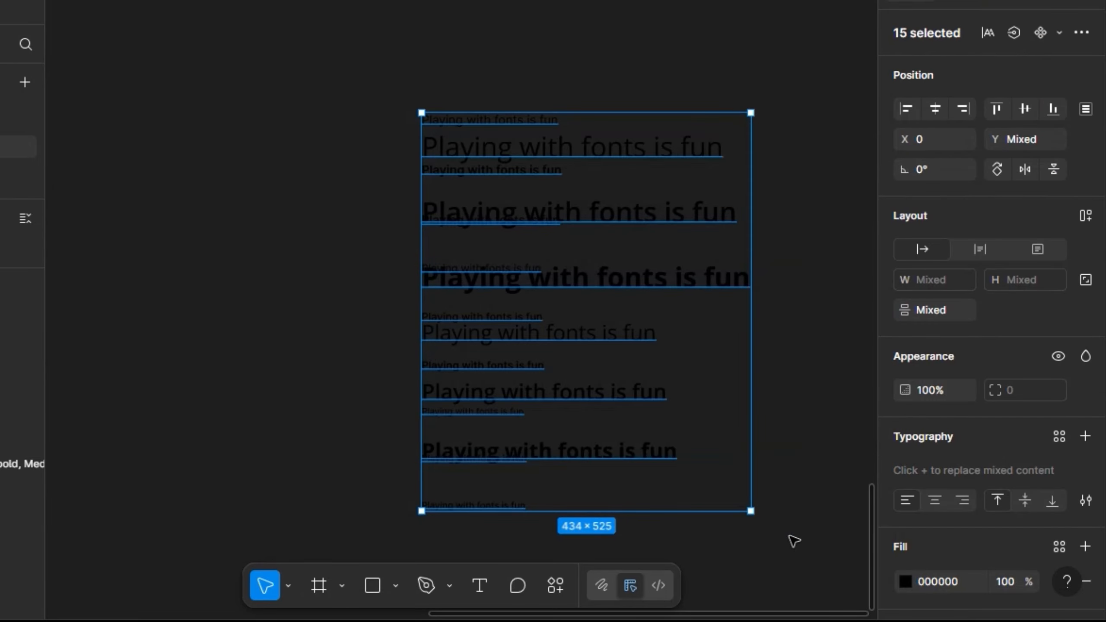
key("Delete")
key("shift+1")
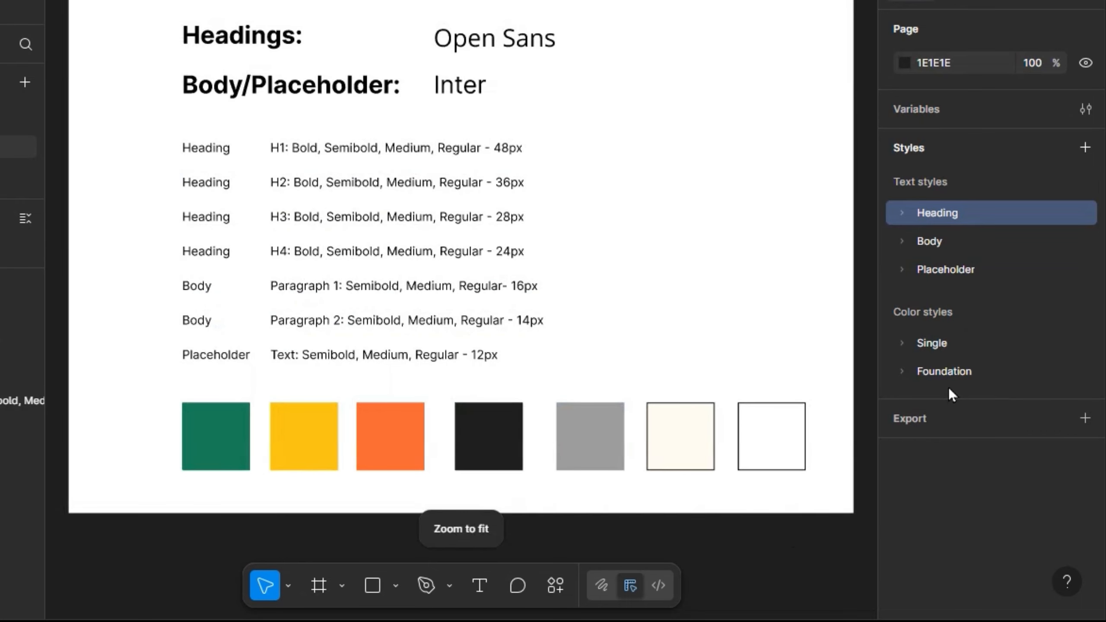
- Review the styles inside the Body and Heading text style groups and collapse both groups
left_click(900, 248)
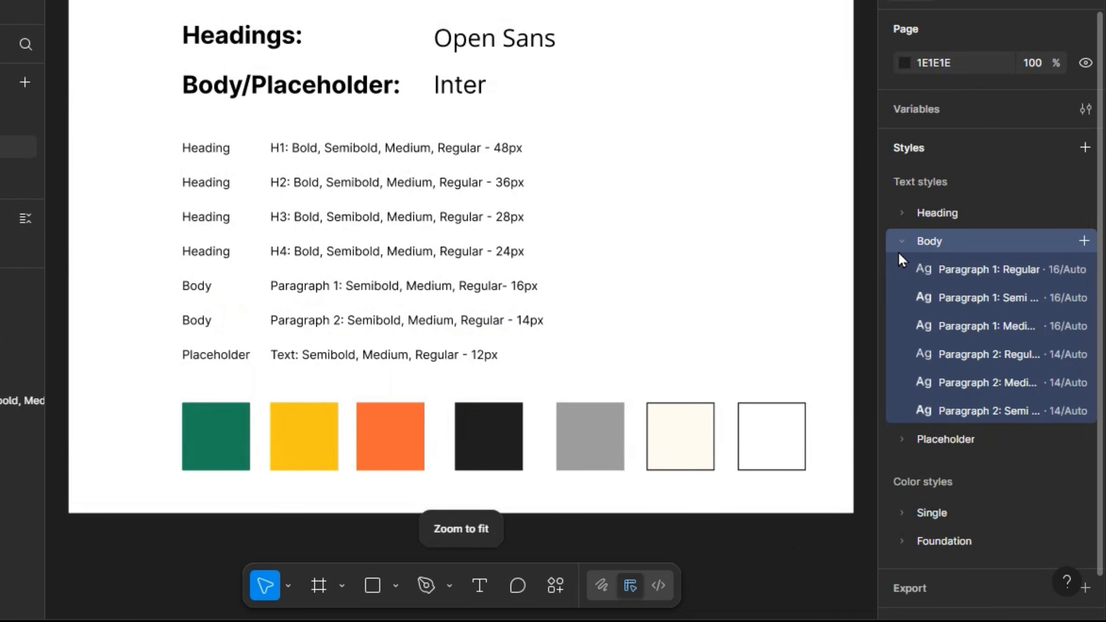
left_click(901, 240)
left_click(904, 212)
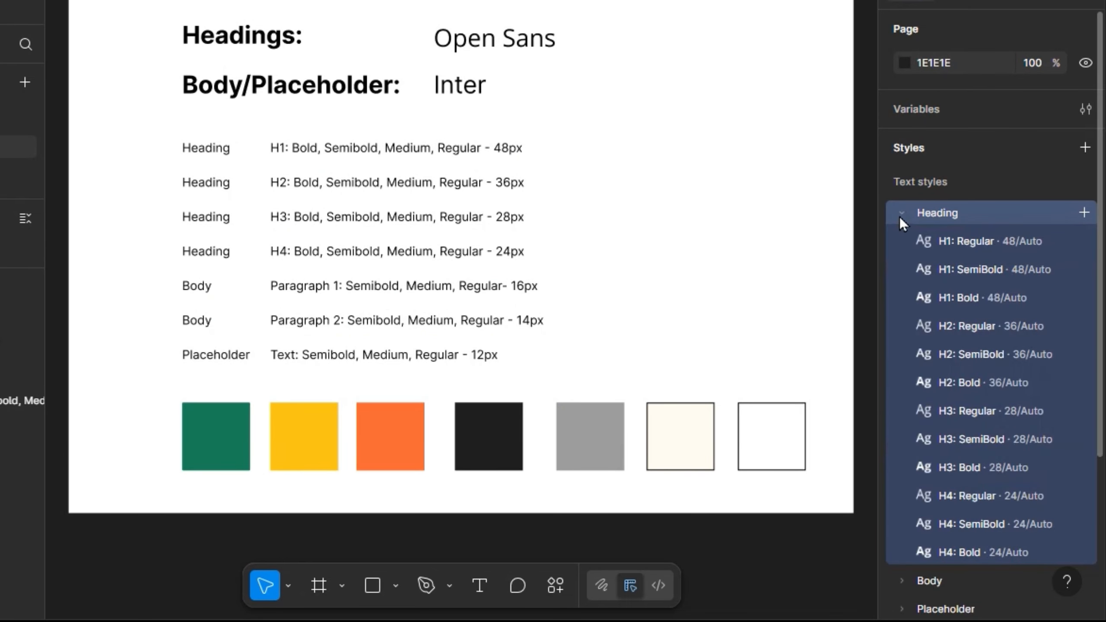
left_click(900, 214)
- Add a sample text containing a first name in the blank area beside the heading specifications
left_click(469, 587)
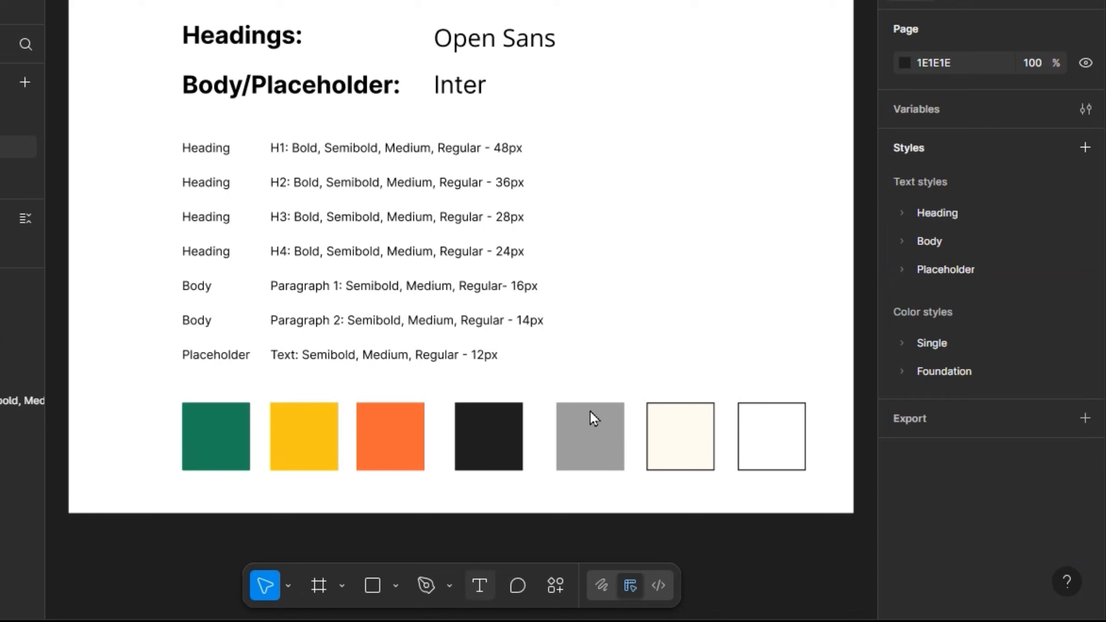
left_click(739, 288)
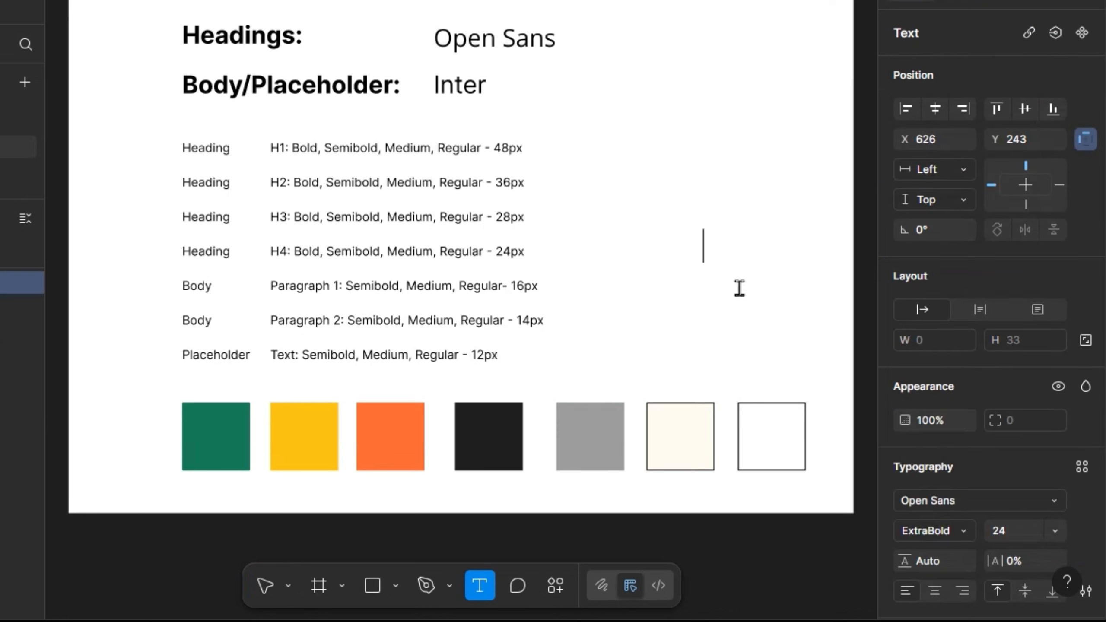
key("Escape")
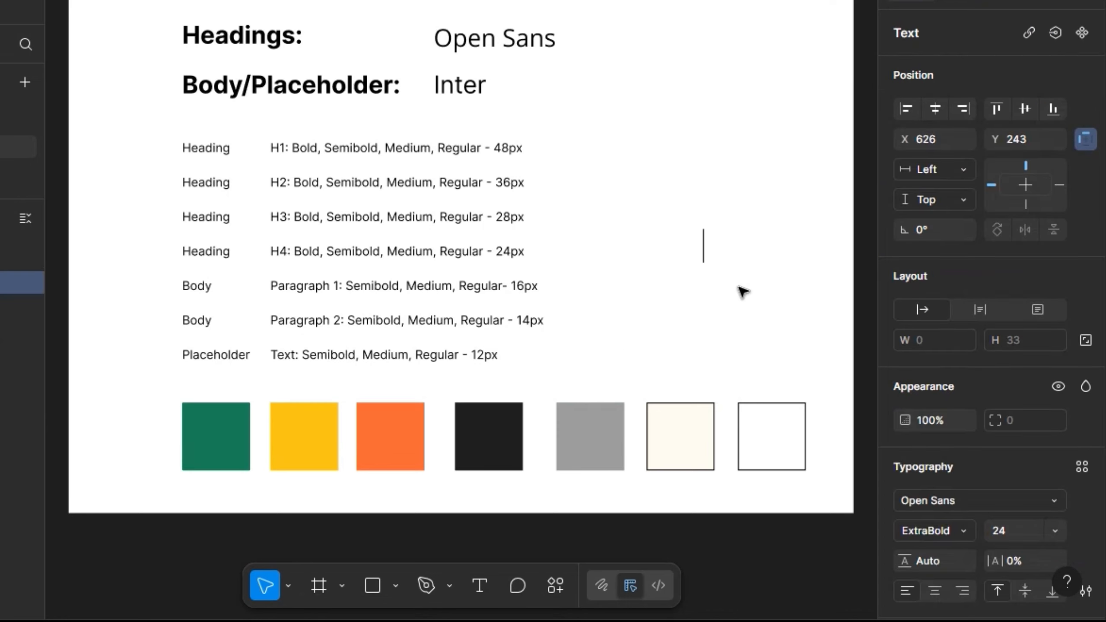
type("My")
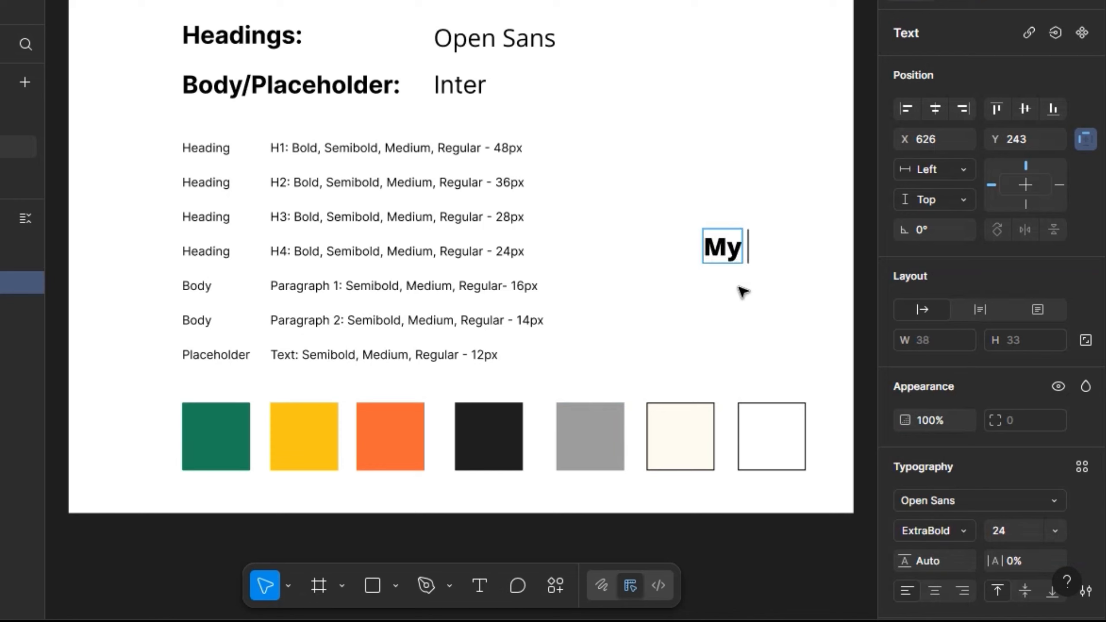
key("ctrl+a")
type("David")
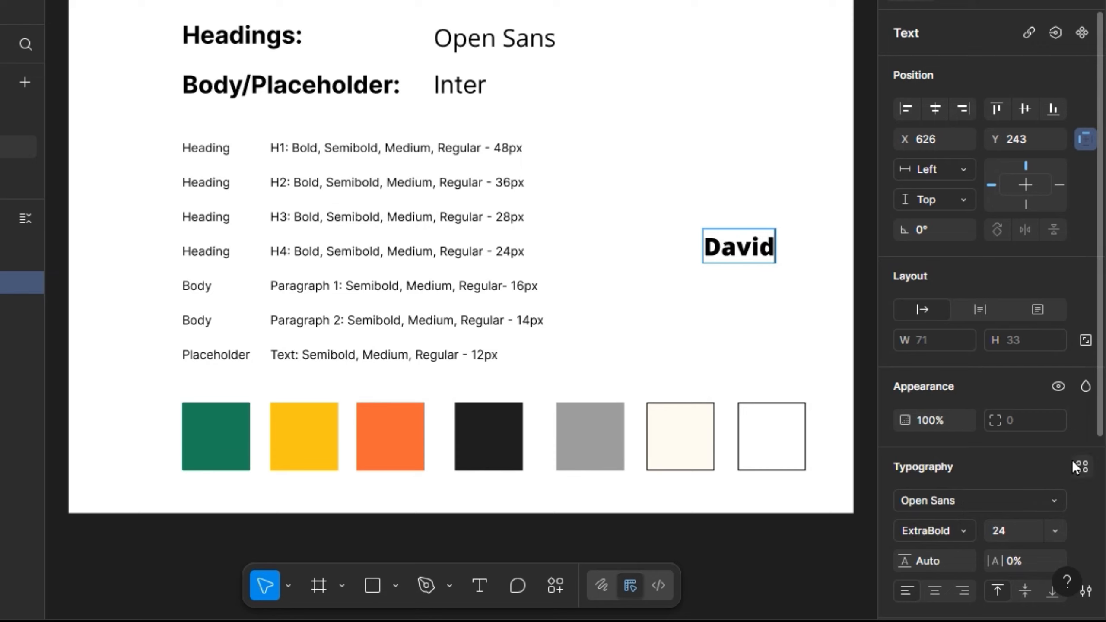
- Examine the Heading, Body and Placeholder text styles available for the sample text
left_click(1082, 467)
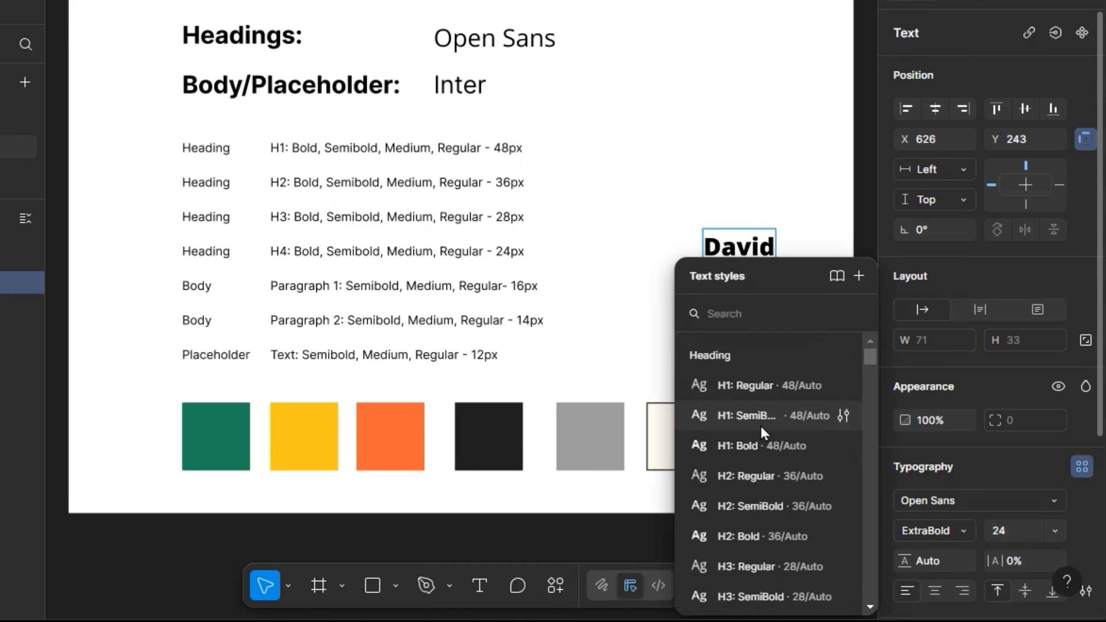
scroll(767, 530, "down", 5)
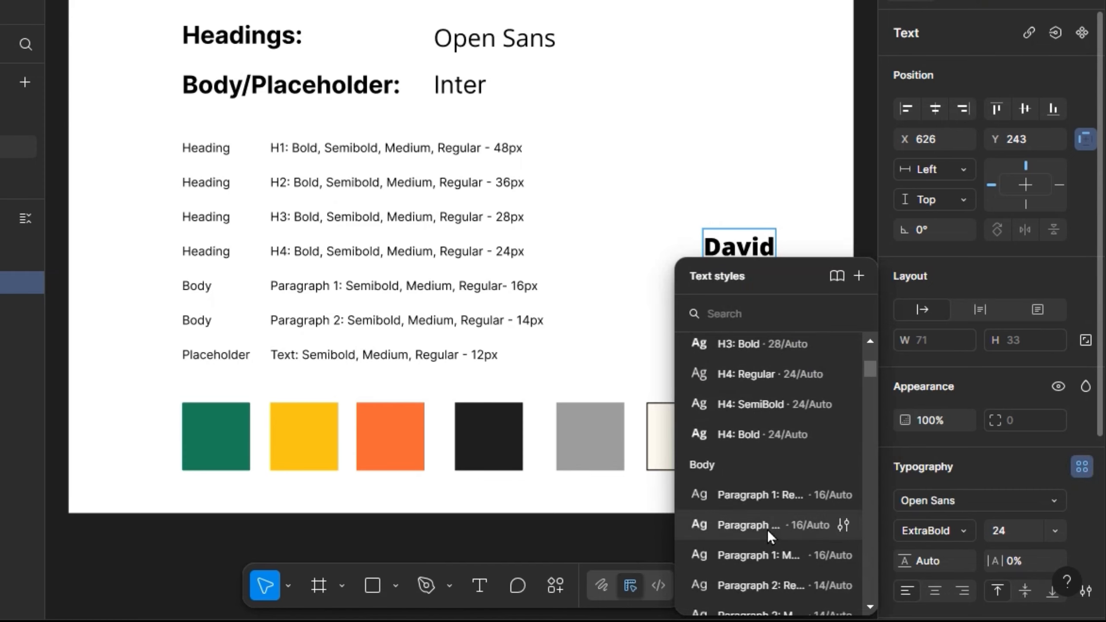
scroll(767, 530, "up", 3)
scroll(768, 358, "up", 2)
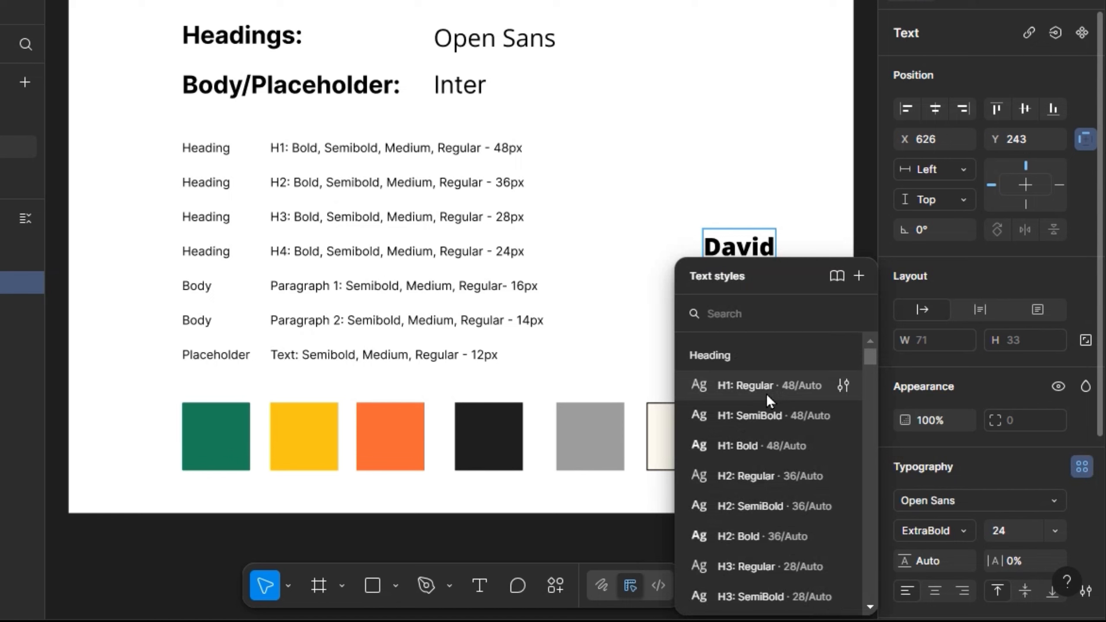
scroll(767, 395, "down", 4)
scroll(766, 396, "down", 10)
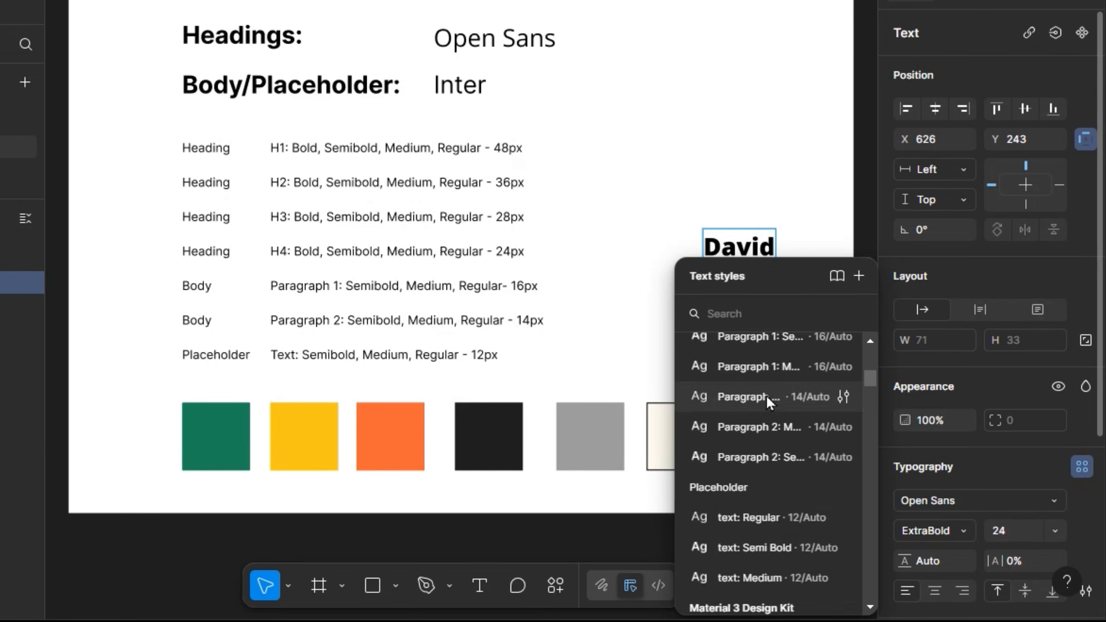
scroll(767, 396, "up", 12)
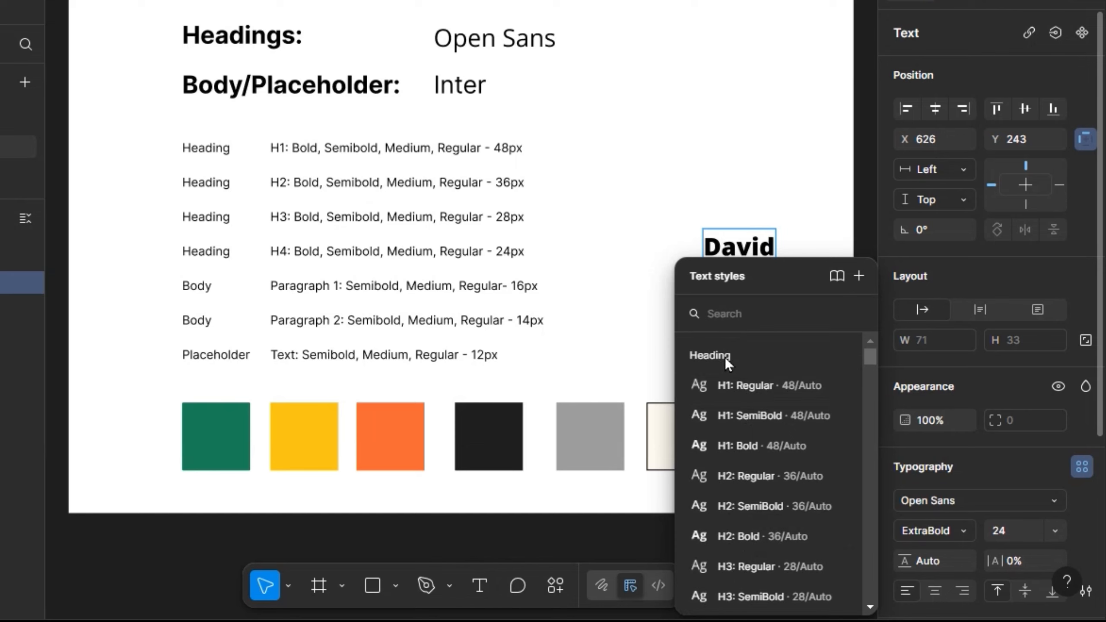
scroll(759, 422, "down", 2)
scroll(760, 423, "up", 2)
- Apply the Heading/H1: Bold text style to the sample text, undo it and reapply it to the whole text object
left_click(763, 448)
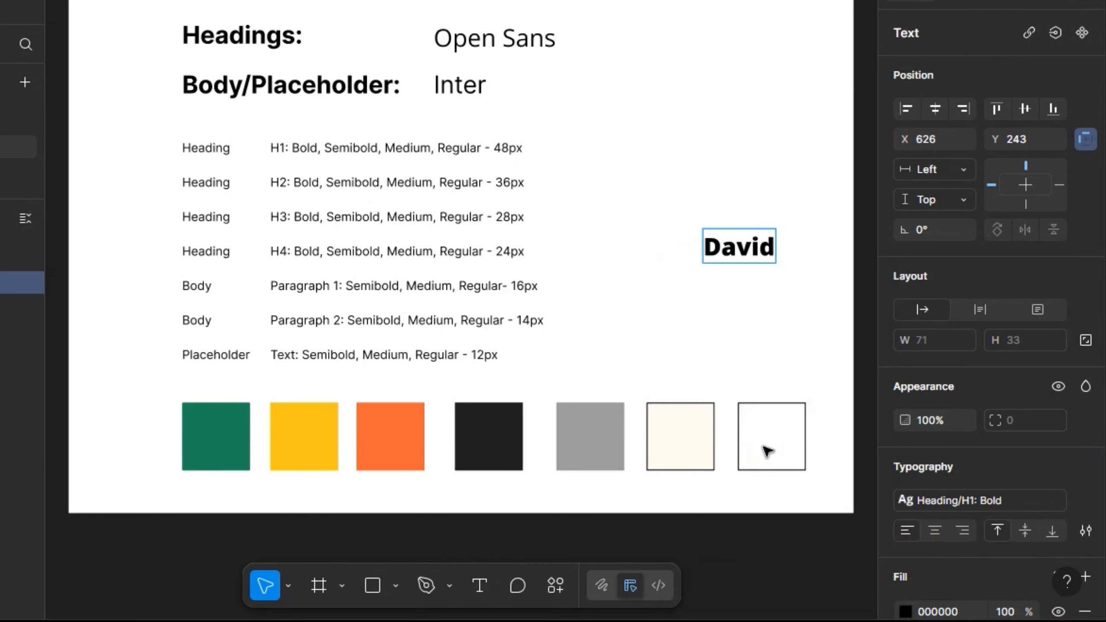
key("ctrl+z")
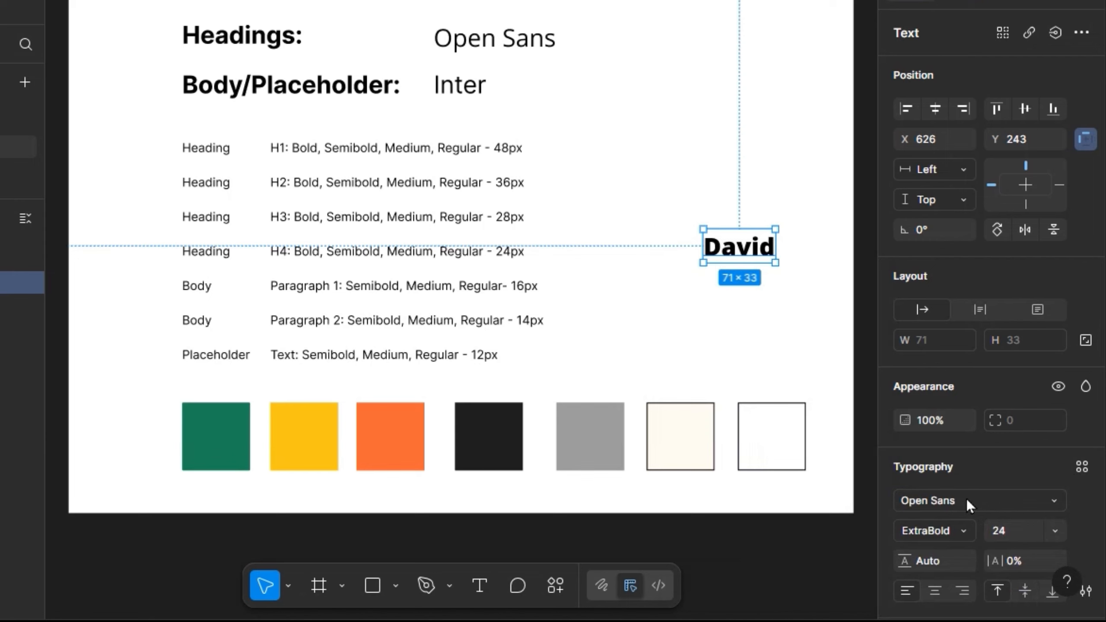
left_click(1081, 467)
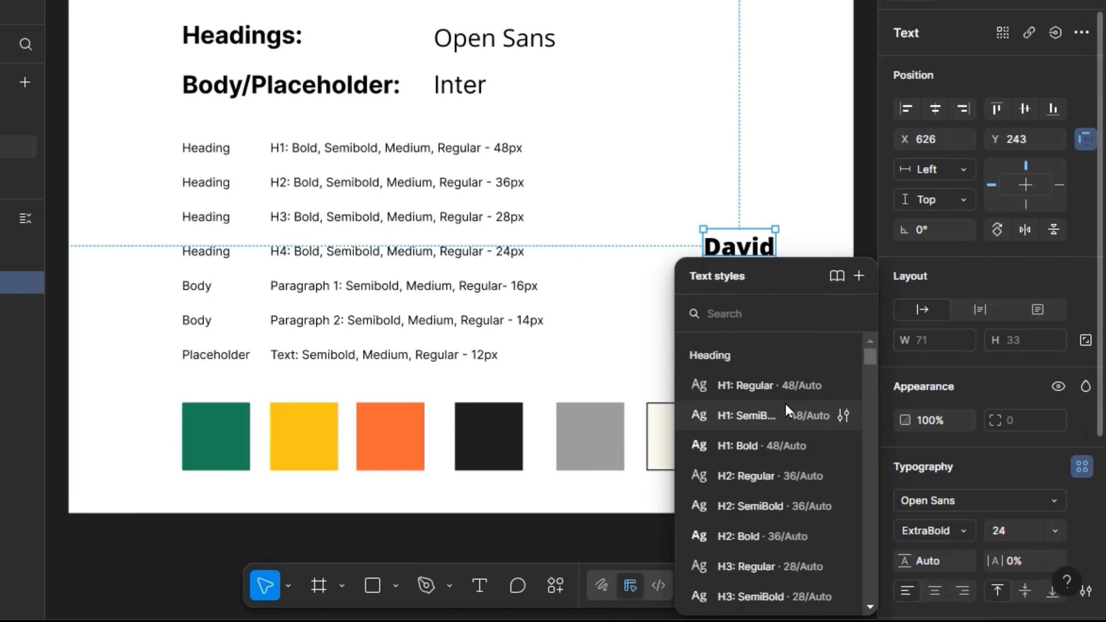
left_click(749, 446)
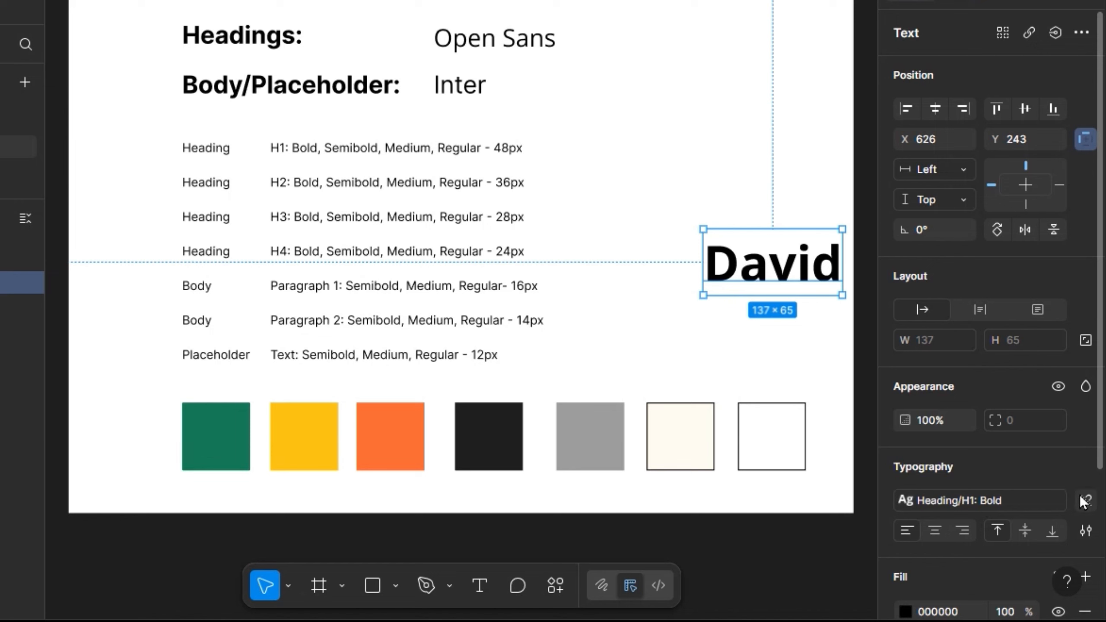
- Detach the heading style from the sample text and apply Body/Paragraph 1: Regular instead
left_click(1084, 502)
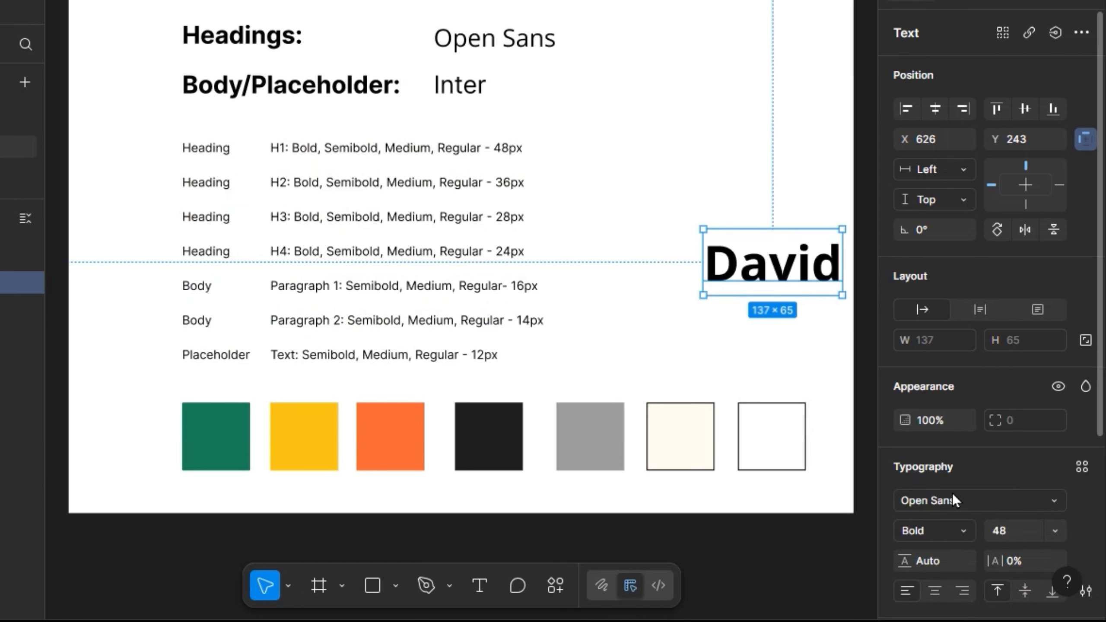
left_click(1081, 466)
scroll(793, 445, "down", 5)
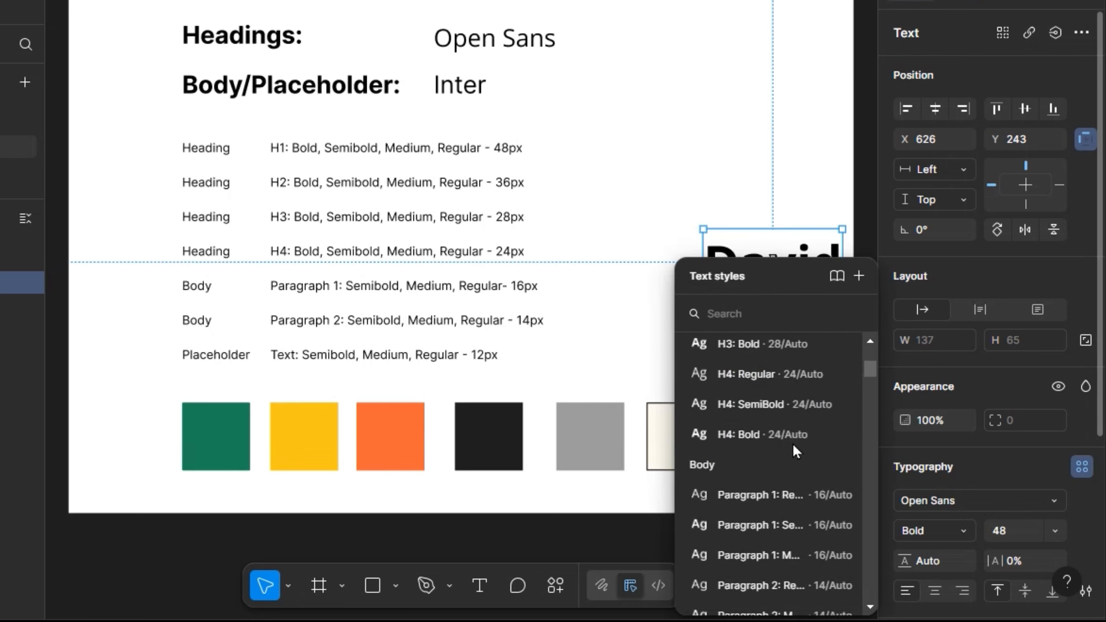
left_click(759, 501)
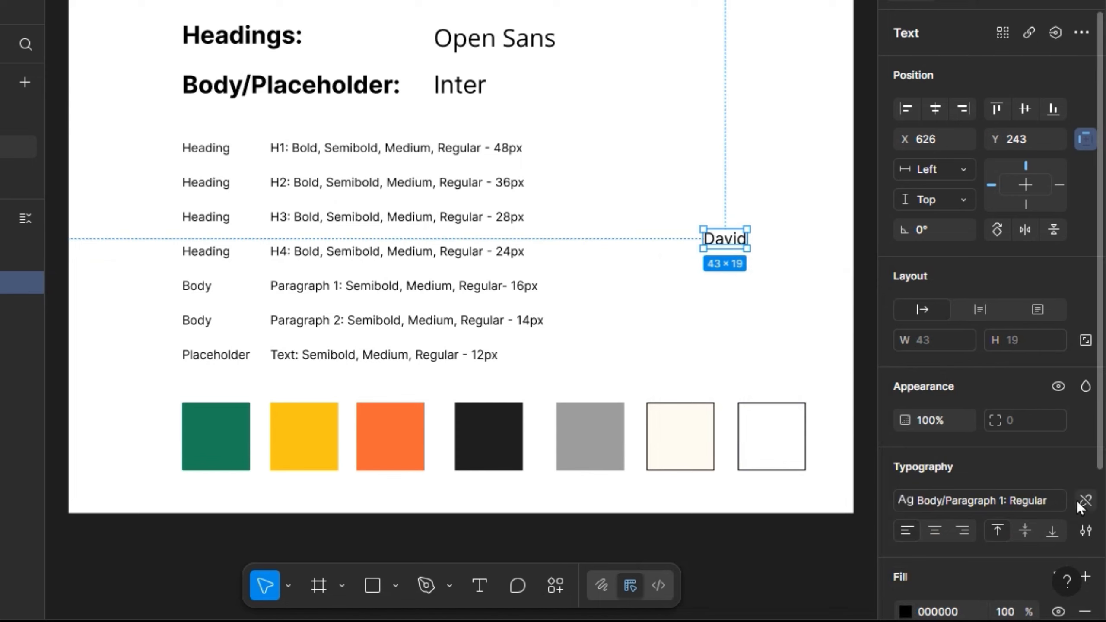
- Detach the body style, delete the sample text and fit the style sheet in view
left_click(1085, 502)
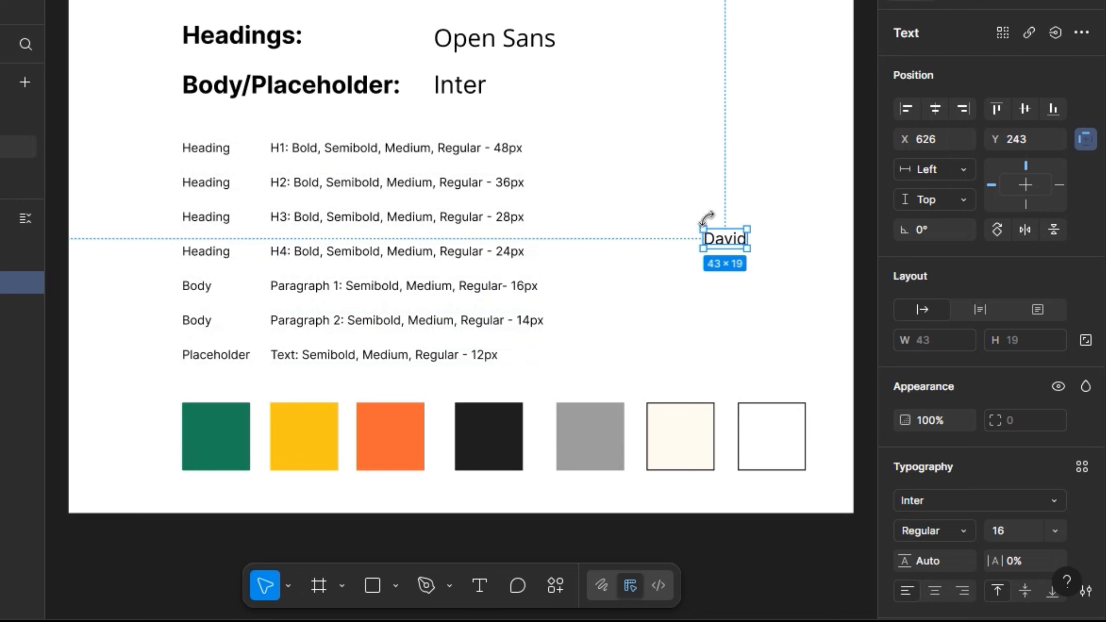
key("Delete")
key("shift+1")
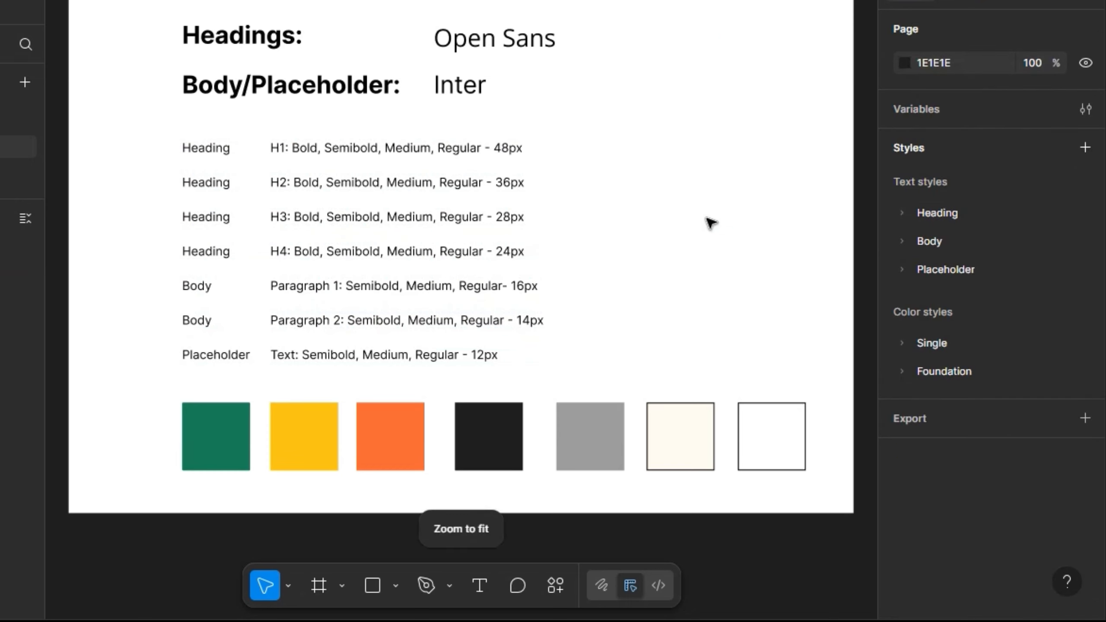